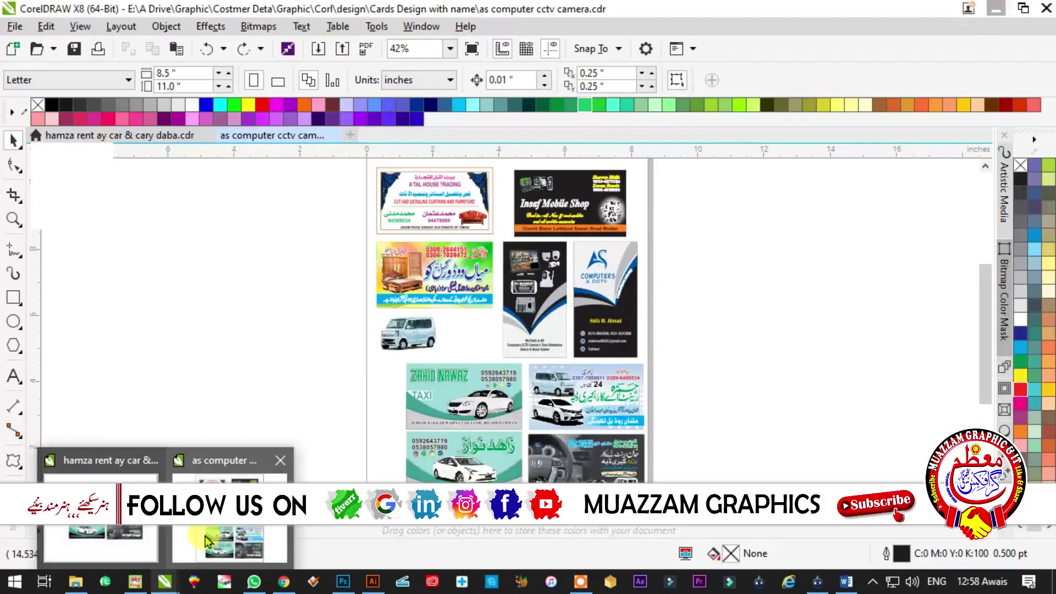
Move the phones image group from the black mobile shop card down to the card's left edge
{"action": "scroll", "coordinate": [525, 280], "scroll_direction": "up", "scroll_amount": 4}
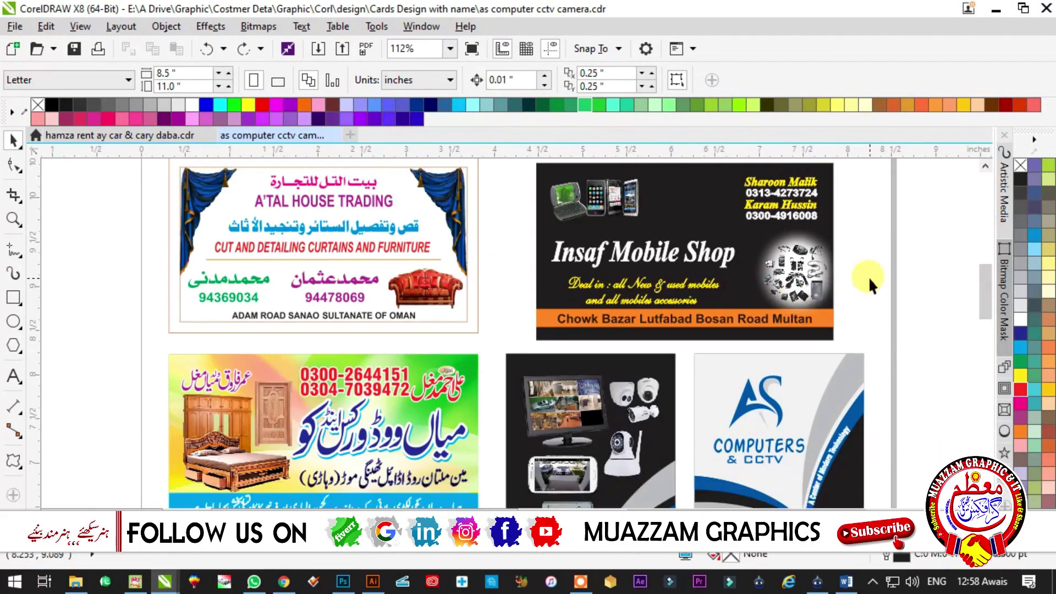
{"action": "scroll", "coordinate": [661, 264], "scroll_direction": "up", "scroll_amount": 1}
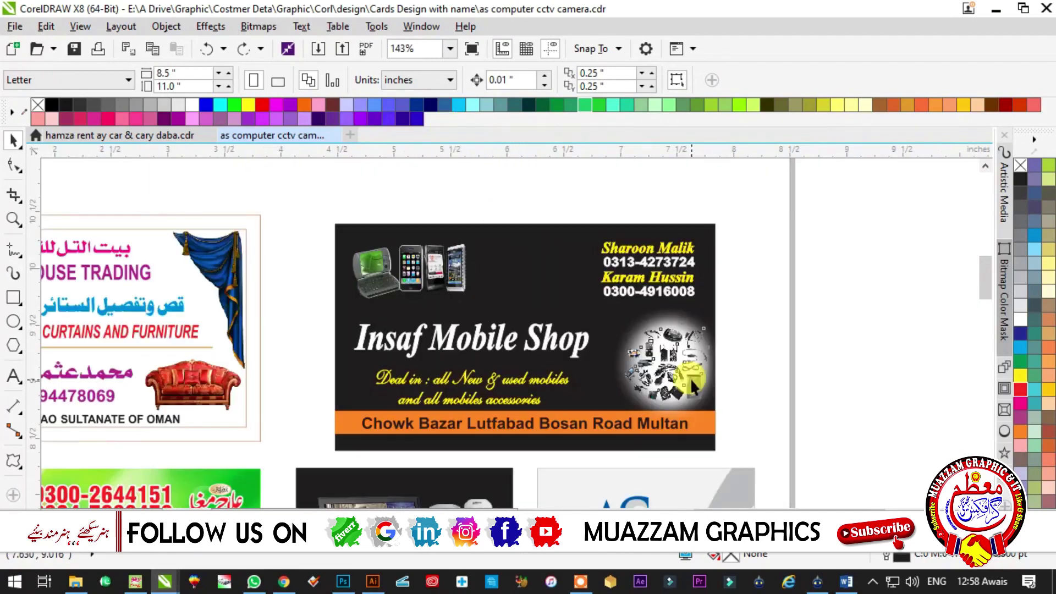
{"action": "left_click", "coordinate": [694, 387]}
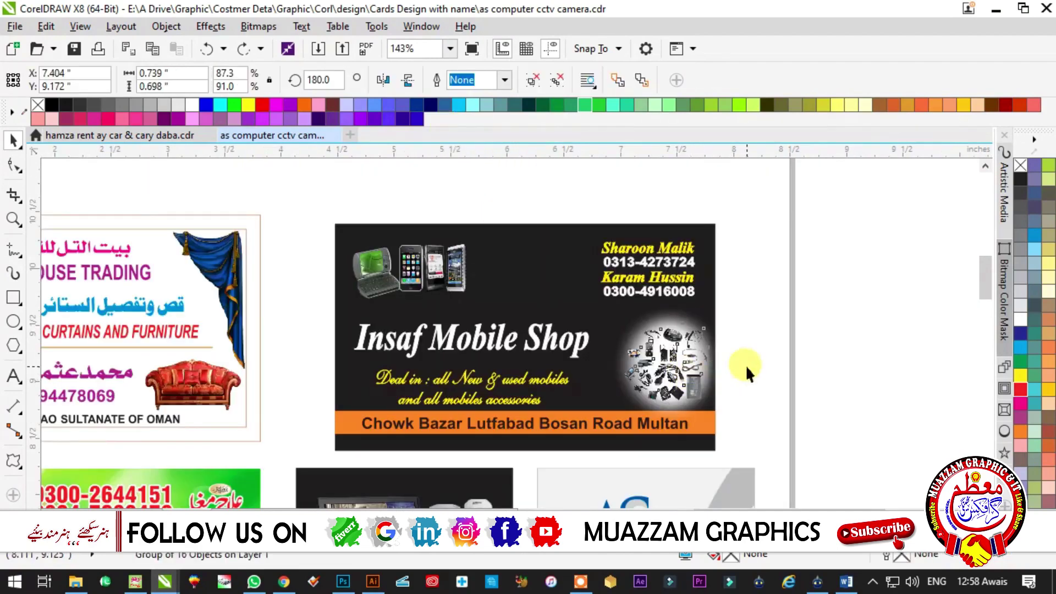
{"action": "left_click", "coordinate": [533, 81]}
{"action": "left_click_drag", "start_coordinate": [424, 286], "coordinate": [318, 374]}
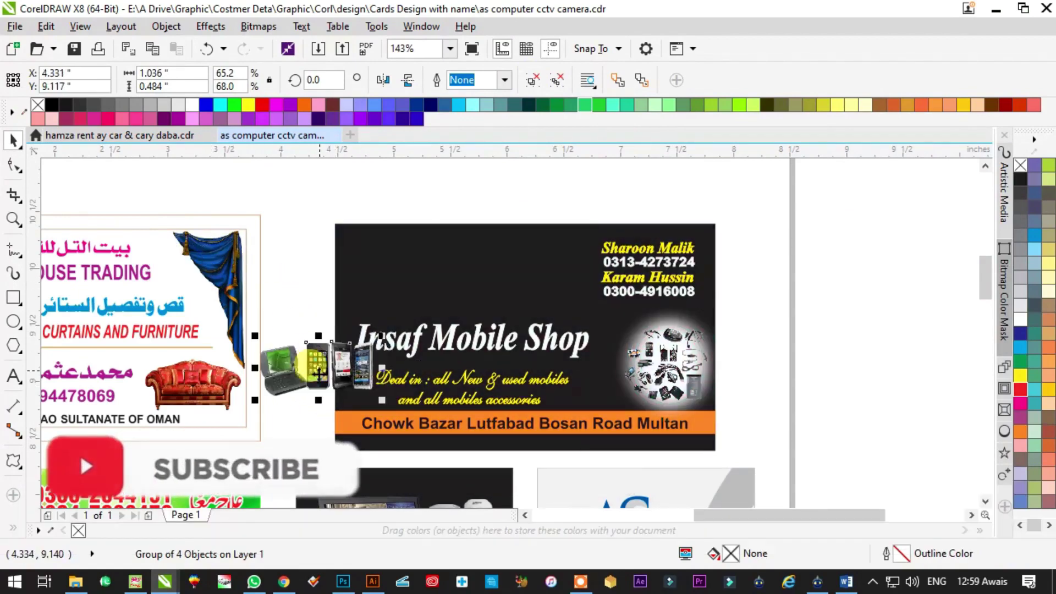
Move the white-background van picture over the black computers and CCTV card to show its background
{"action": "scroll", "coordinate": [318, 374], "scroll_direction": "down", "scroll_amount": 5}
{"action": "scroll", "coordinate": [372, 435], "scroll_direction": "up", "scroll_amount": 2}
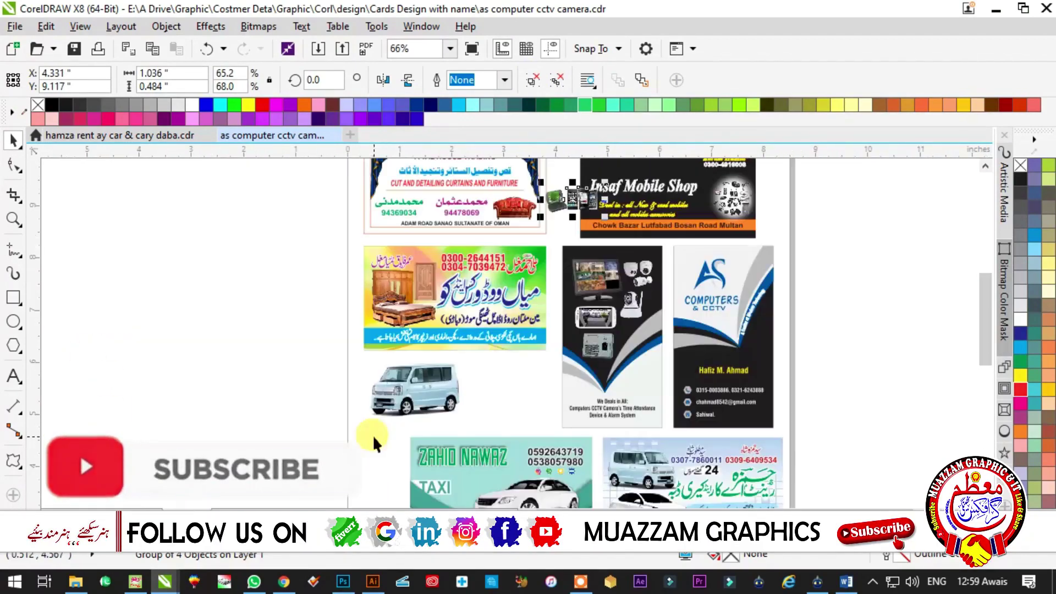
{"action": "scroll", "coordinate": [409, 383], "scroll_direction": "up", "scroll_amount": 3}
{"action": "left_click", "coordinate": [428, 347]}
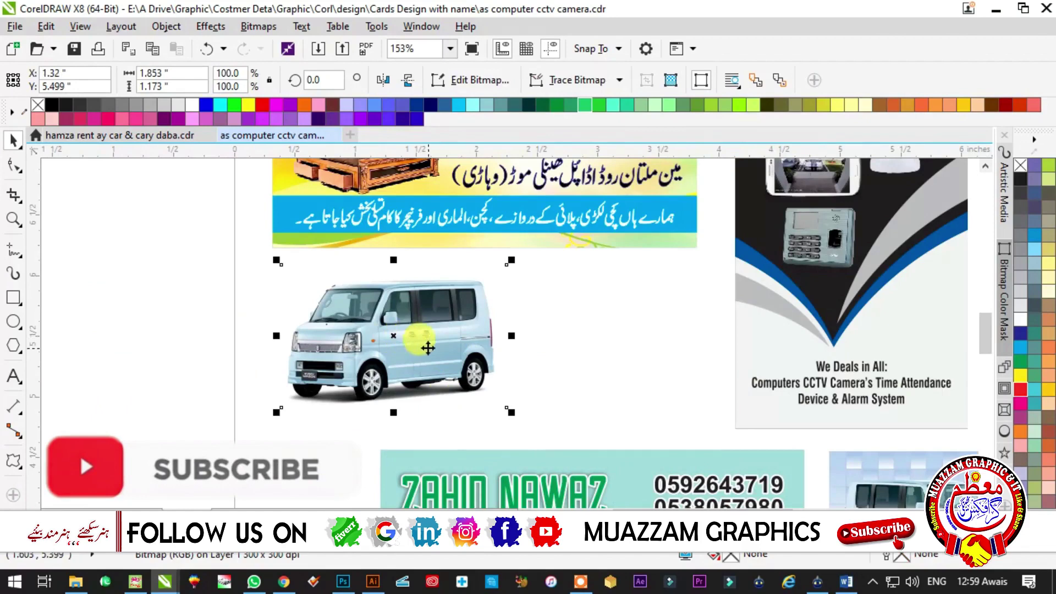
{"action": "left_click", "coordinate": [203, 290]}
{"action": "scroll", "coordinate": [399, 355], "scroll_direction": "down", "scroll_amount": 3}
{"action": "scroll", "coordinate": [365, 355], "scroll_direction": "up", "scroll_amount": 1}
{"action": "left_click_drag", "start_coordinate": [253, 396], "coordinate": [591, 263]}
Move the cut-out van off the blue car rental card, beside the white-background van, for comparison
{"action": "scroll", "coordinate": [320, 368], "scroll_direction": "down", "scroll_amount": 2}
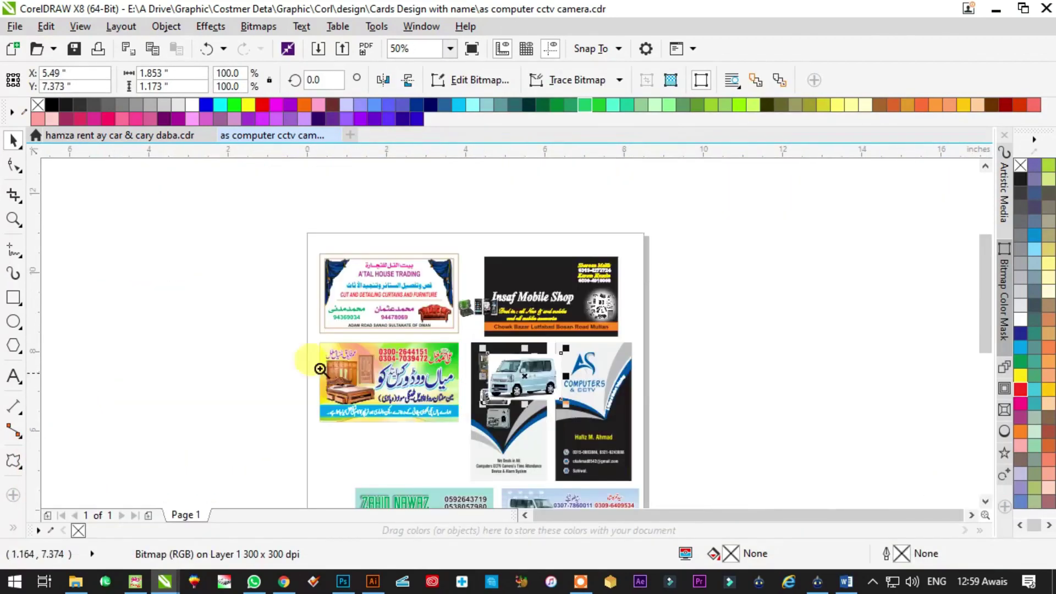
{"action": "scroll", "coordinate": [320, 368], "scroll_direction": "up", "scroll_amount": 1}
{"action": "left_click", "coordinate": [550, 259]}
{"action": "scroll", "coordinate": [470, 325], "scroll_direction": "up", "scroll_amount": 4}
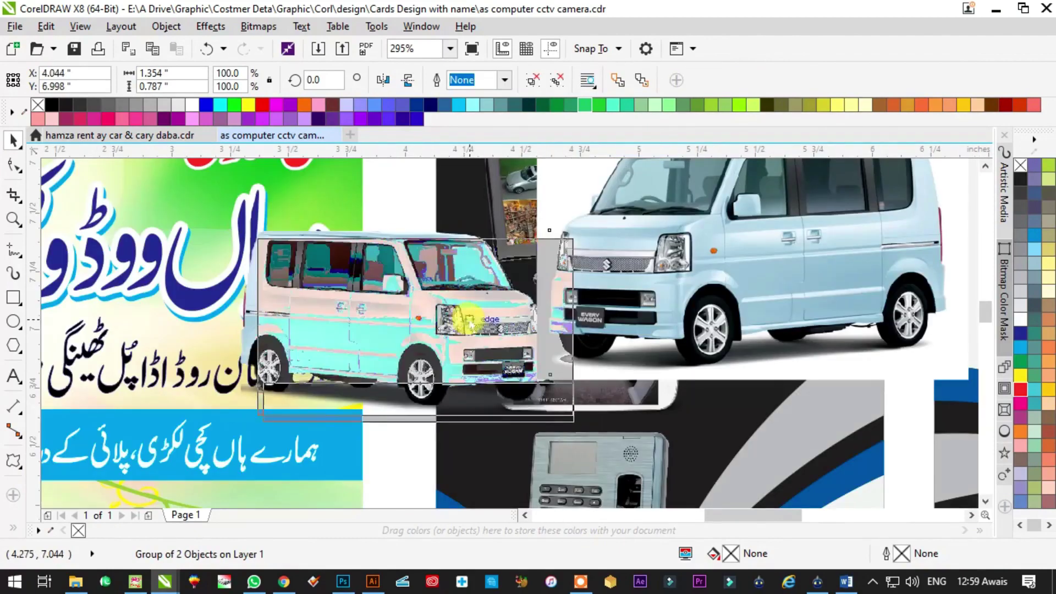
{"action": "left_click_drag", "start_coordinate": [470, 325], "coordinate": [494, 332]}
{"action": "scroll", "coordinate": [600, 377], "scroll_direction": "down", "scroll_amount": 4}
{"action": "scroll", "coordinate": [430, 222], "scroll_direction": "up", "scroll_amount": 1}
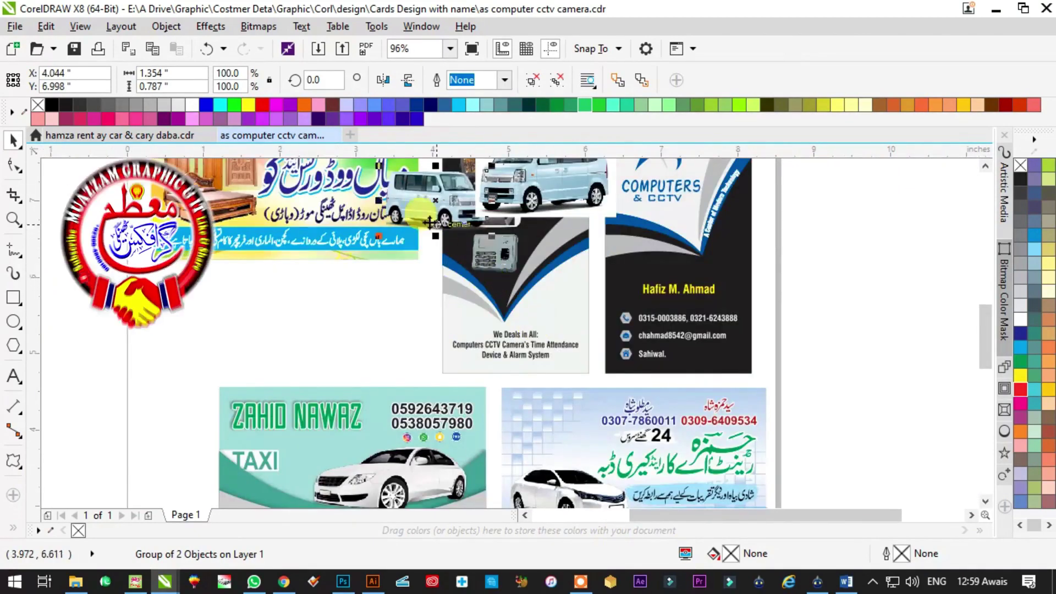
Place the cut-out van back in the upper left of the blue car rental card, above the white car
{"action": "left_click_drag", "start_coordinate": [430, 222], "coordinate": [495, 379]}
{"action": "scroll", "coordinate": [502, 344], "scroll_direction": "up", "scroll_amount": 3}
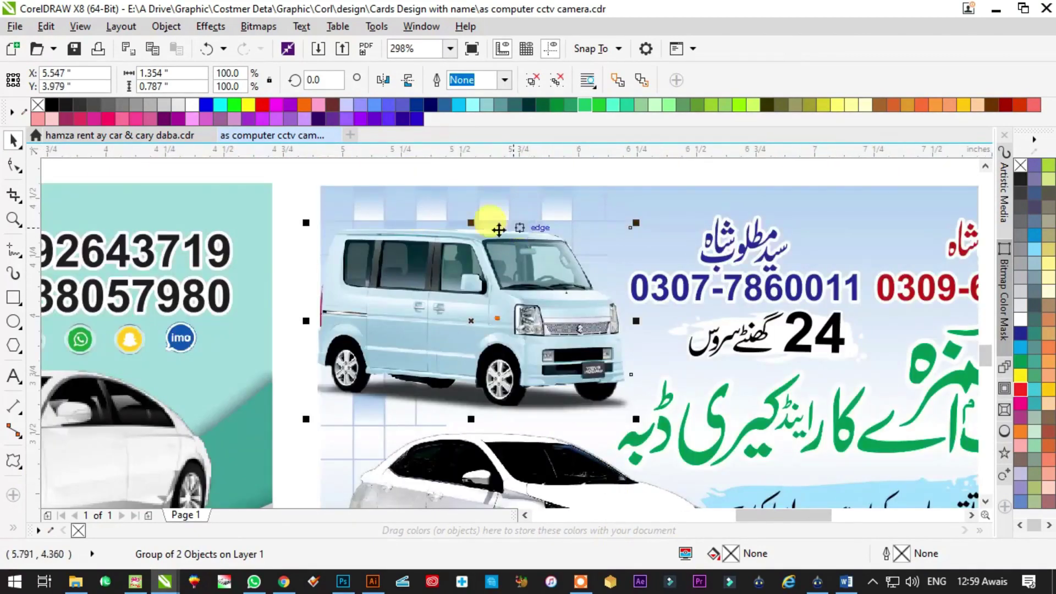
{"action": "left_click_drag", "start_coordinate": [461, 266], "coordinate": [479, 269]}
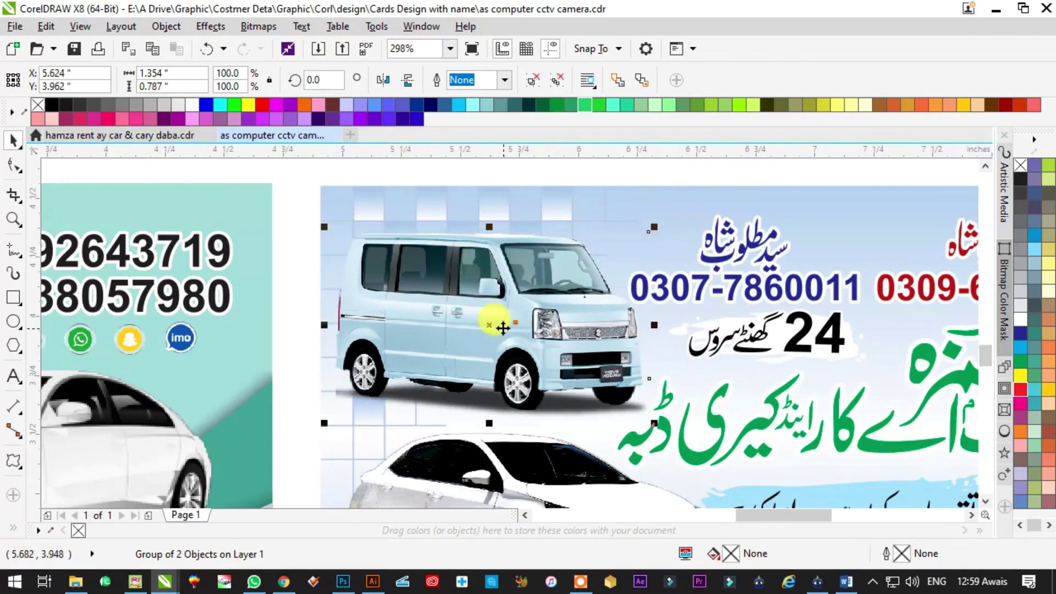
{"action": "left_click_drag", "start_coordinate": [501, 329], "coordinate": [528, 341]}
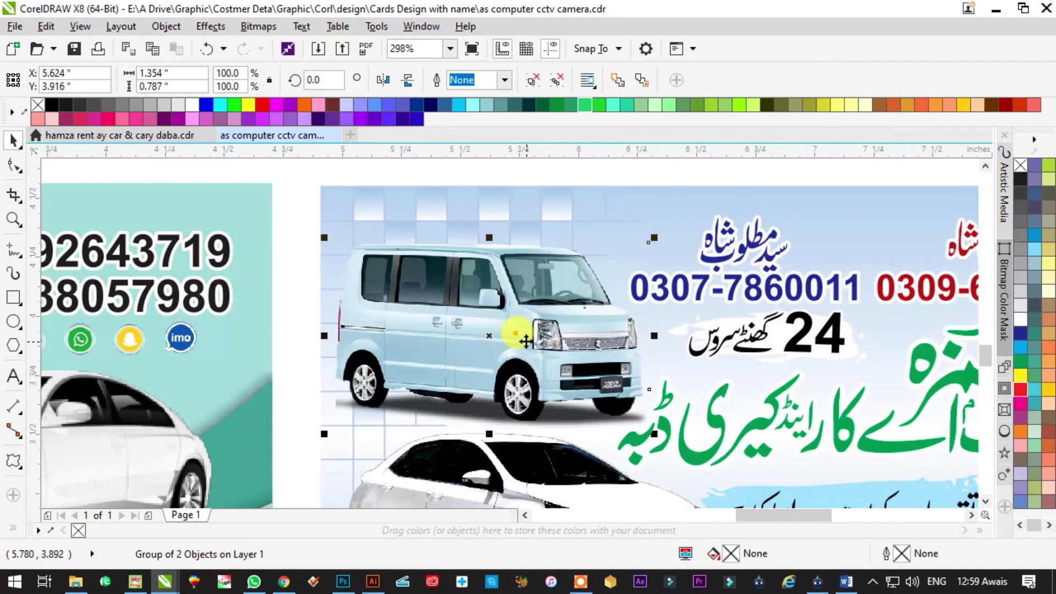
{"action": "scroll", "coordinate": [522, 342], "scroll_direction": "down", "scroll_amount": 4}
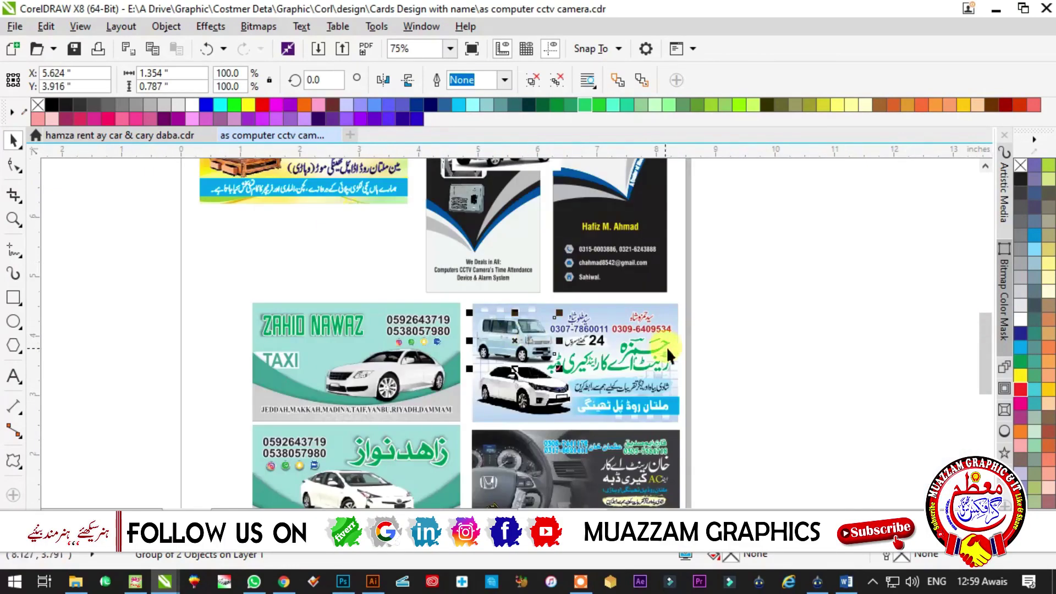
{"action": "left_click", "coordinate": [743, 358]}
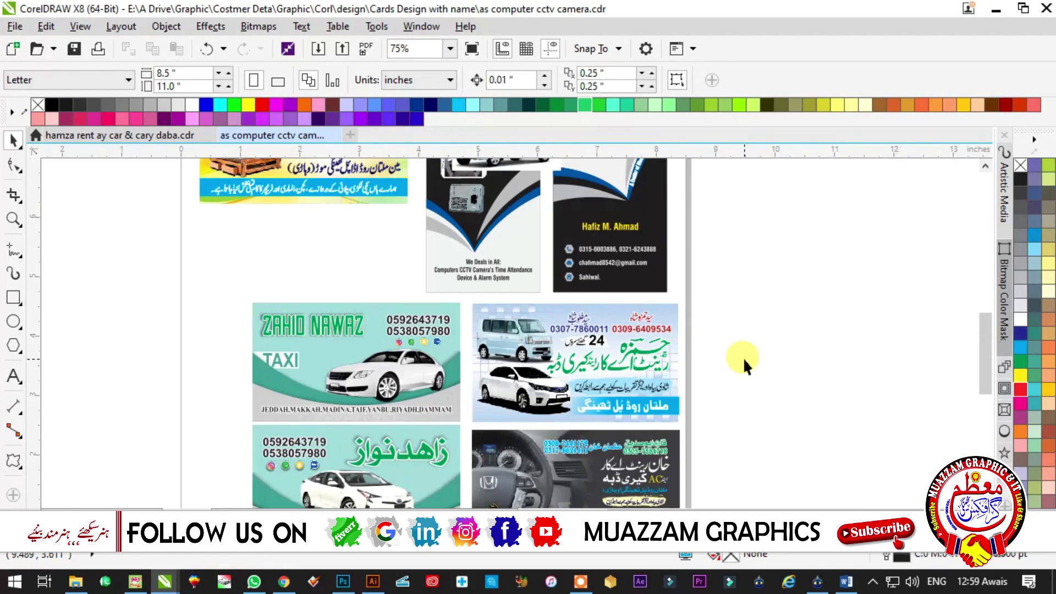
Move the white-background van picture off the CCTV card to the empty area below the furniture card
{"action": "scroll", "coordinate": [744, 357], "scroll_direction": "down", "scroll_amount": 3}
{"action": "scroll", "coordinate": [743, 358], "scroll_direction": "up", "scroll_amount": 2}
{"action": "left_click_drag", "start_coordinate": [560, 282], "coordinate": [451, 340]}
{"action": "left_click", "coordinate": [687, 374]}
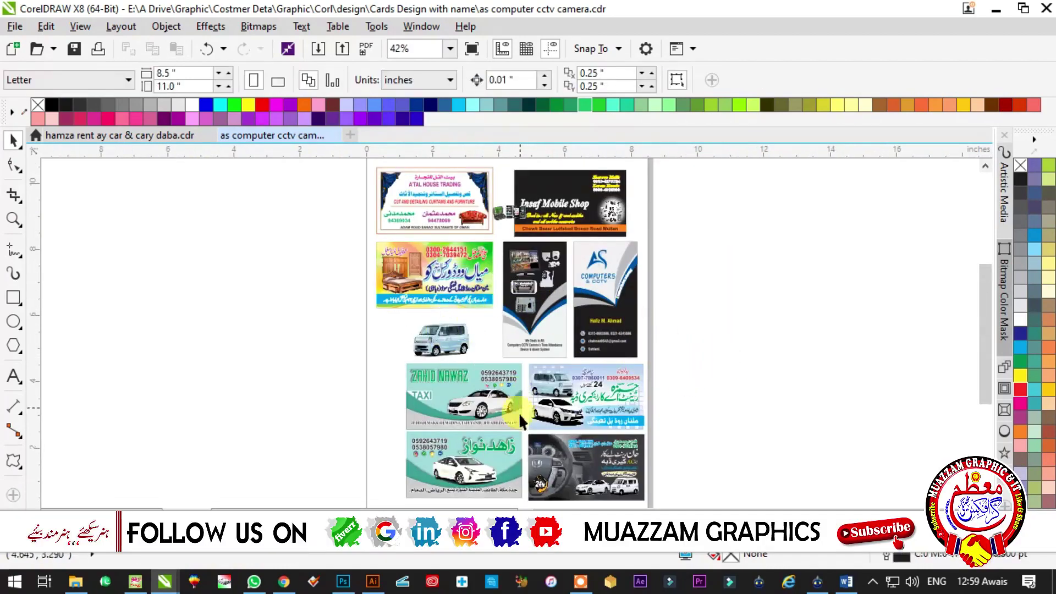
Move the bed, wardrobe and door cut-out images off the furniture card into the space to its left
{"action": "scroll", "coordinate": [388, 266], "scroll_direction": "up", "scroll_amount": 3}
{"action": "left_click_drag", "start_coordinate": [371, 341], "coordinate": [222, 368]}
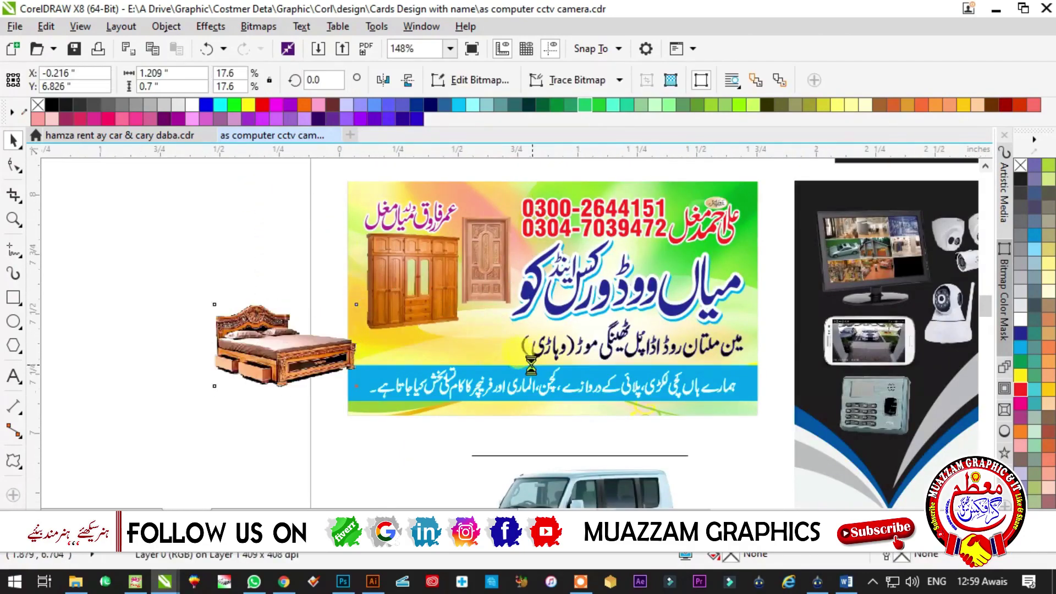
{"action": "scroll", "coordinate": [284, 223], "scroll_direction": "up", "scroll_amount": 2}
{"action": "left_click_drag", "start_coordinate": [569, 344], "coordinate": [226, 316]}
{"action": "left_click_drag", "start_coordinate": [687, 322], "coordinate": [354, 344]}
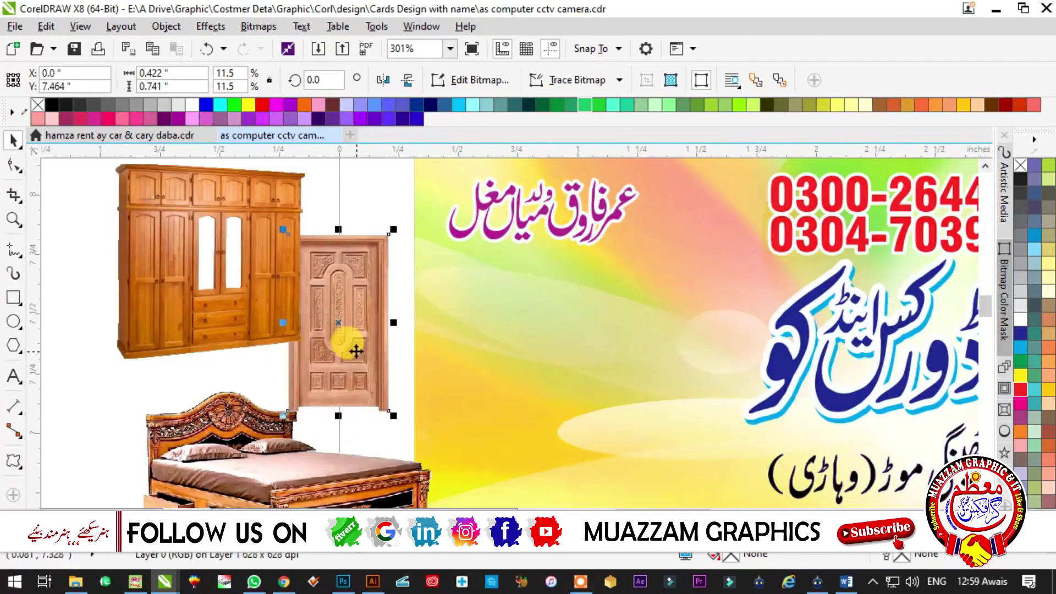
{"action": "left_click_drag", "start_coordinate": [220, 259], "coordinate": [158, 259]}
{"action": "left_click_drag", "start_coordinate": [248, 467], "coordinate": [165, 379]}
{"action": "scroll", "coordinate": [490, 486], "scroll_direction": "down", "scroll_amount": 4}
Draw a rectangle about 1.28 by 0.87 inches left of the van picture and fill it yellow
{"action": "left_click", "coordinate": [496, 363]}
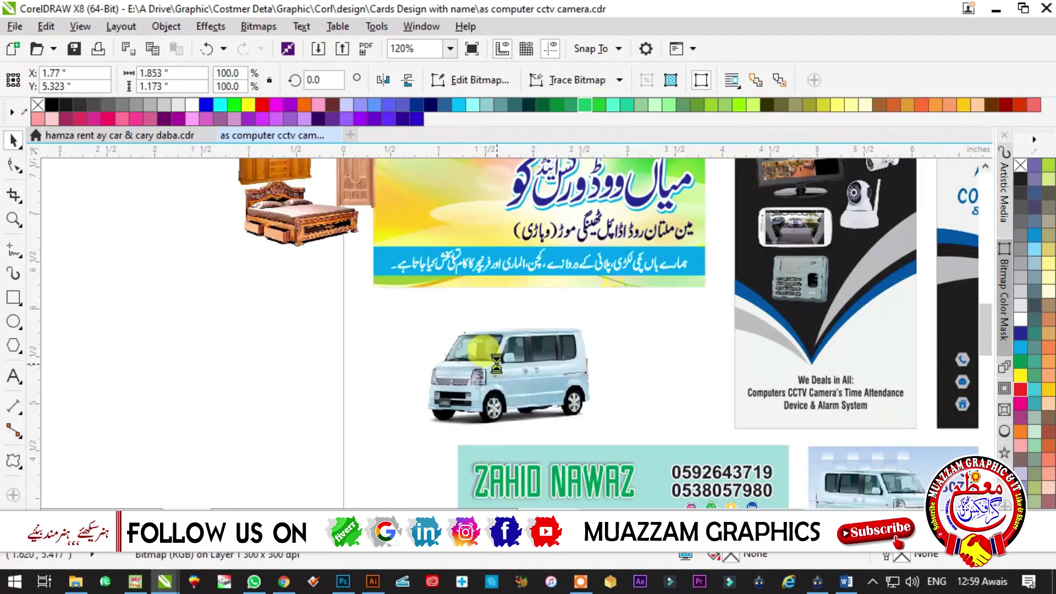
{"action": "left_click", "coordinate": [13, 298]}
{"action": "left_click_drag", "start_coordinate": [273, 347], "coordinate": [395, 431]}
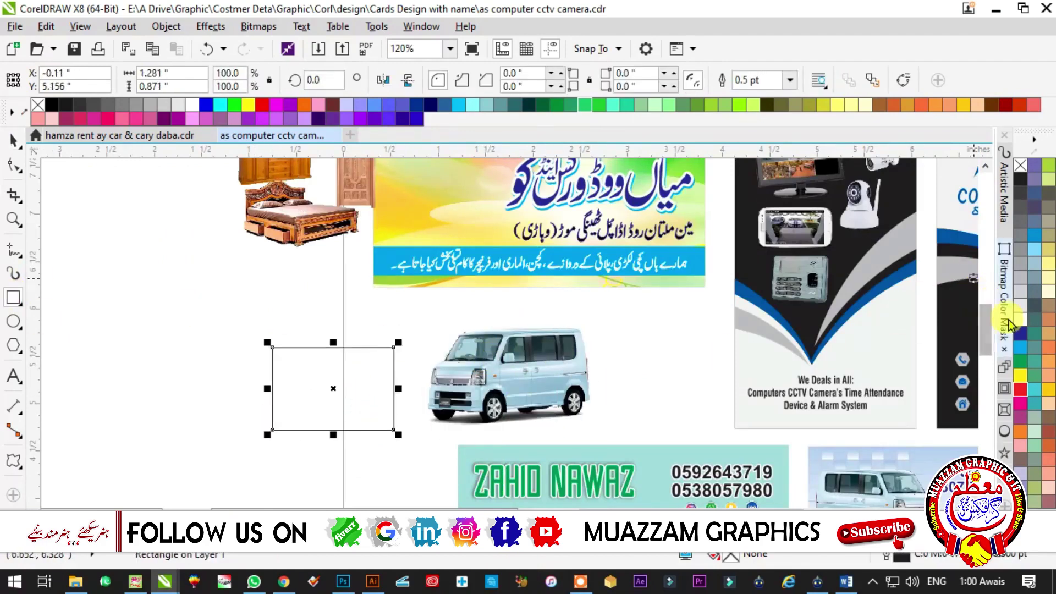
{"action": "left_click", "coordinate": [1021, 380]}
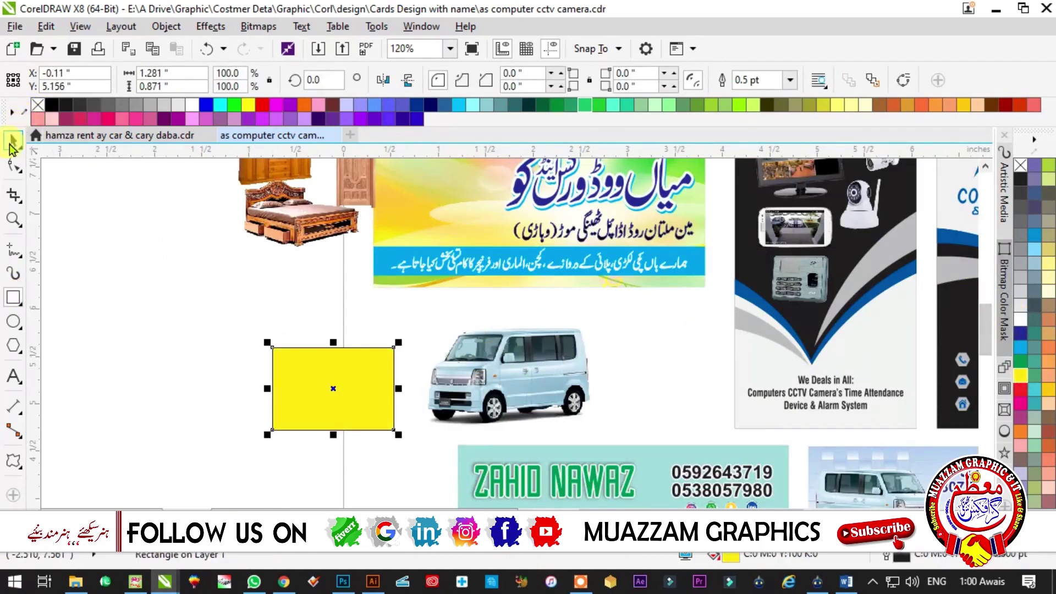
Shrink the white-background van picture to about 0.81 inches wide and position it on the yellow rectangle
{"action": "left_click", "coordinate": [13, 140]}
{"action": "left_click_drag", "start_coordinate": [597, 322], "coordinate": [449, 314]}
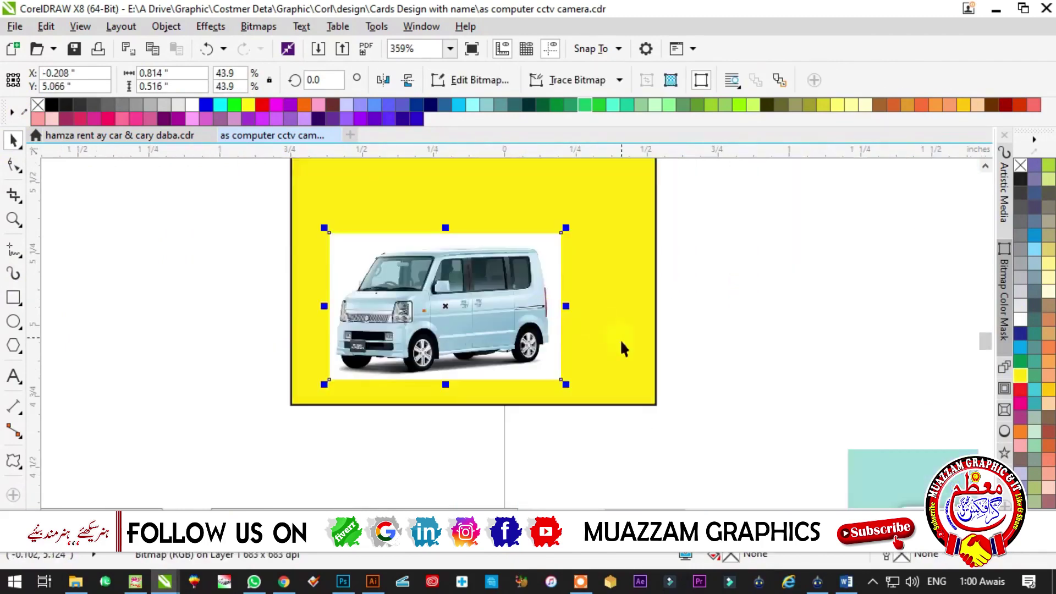
{"action": "scroll", "coordinate": [670, 377], "scroll_direction": "down", "scroll_amount": 3}
{"action": "scroll", "coordinate": [342, 216], "scroll_direction": "up", "scroll_amount": 4}
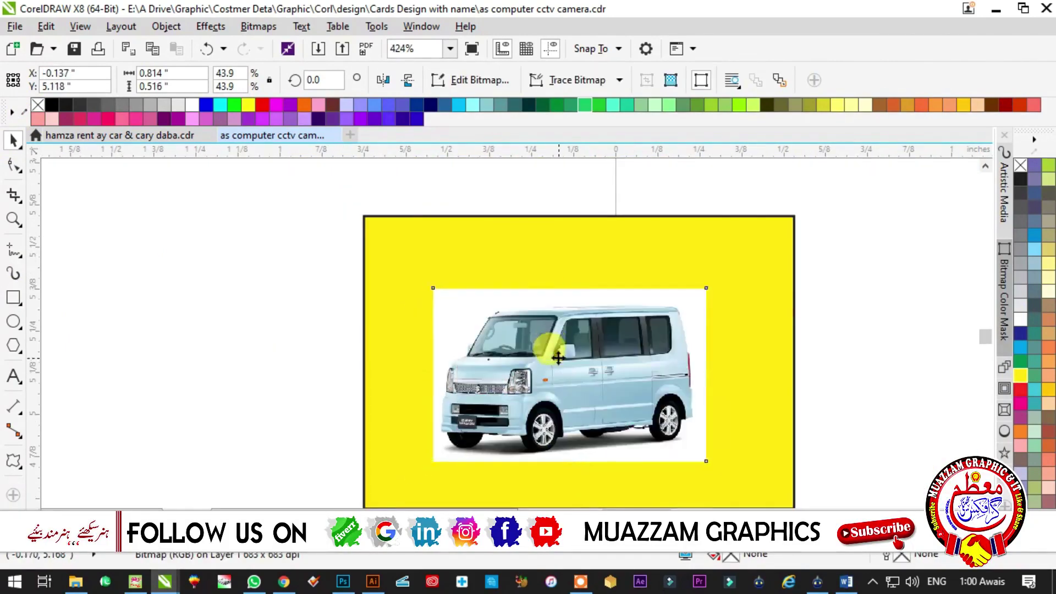
{"action": "scroll", "coordinate": [391, 251], "scroll_direction": "down", "scroll_amount": 4}
{"action": "scroll", "coordinate": [625, 372], "scroll_direction": "up", "scroll_amount": 3}
{"action": "left_click_drag", "start_coordinate": [448, 300], "coordinate": [446, 284]}
{"action": "left_click", "coordinate": [658, 312]}
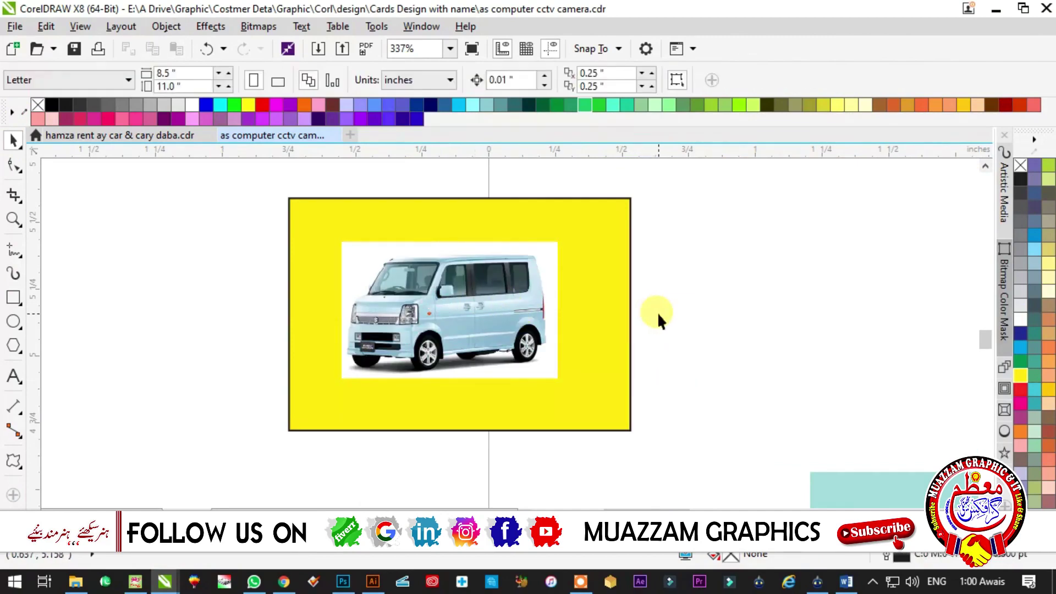
{"action": "scroll", "coordinate": [658, 311], "scroll_direction": "down", "scroll_amount": 10}
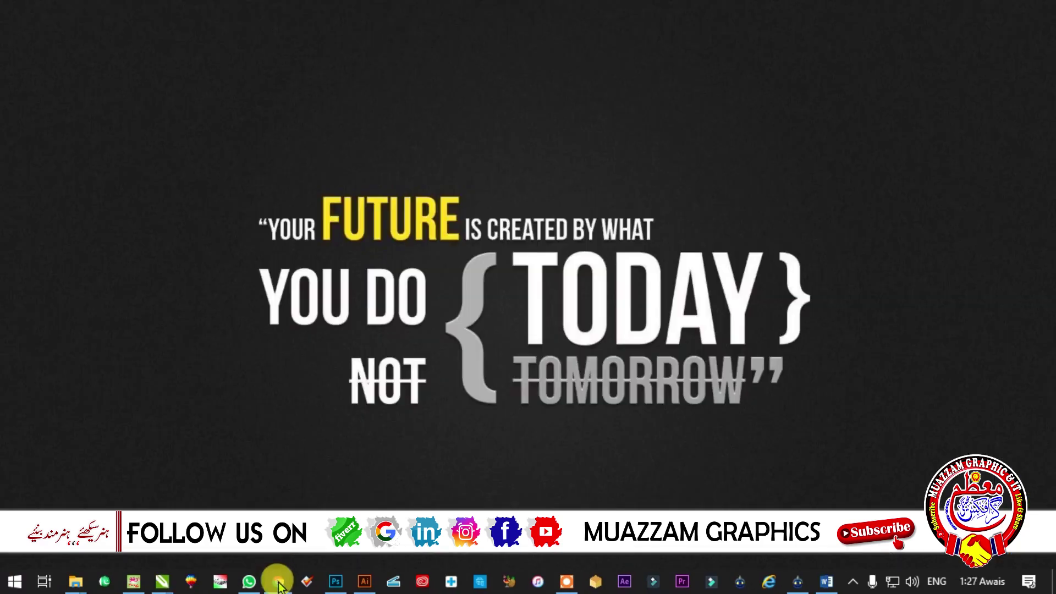
Switch to Google Chrome and search Google Images for "every car picture"
{"action": "mouse_move", "coordinate": [279, 583]}
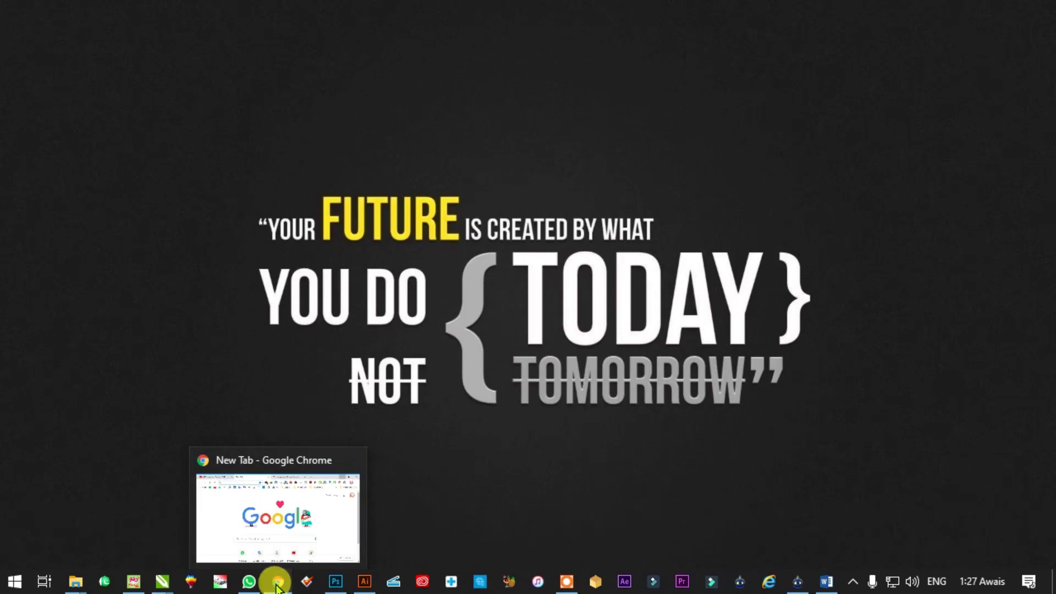
{"action": "left_click", "coordinate": [276, 586]}
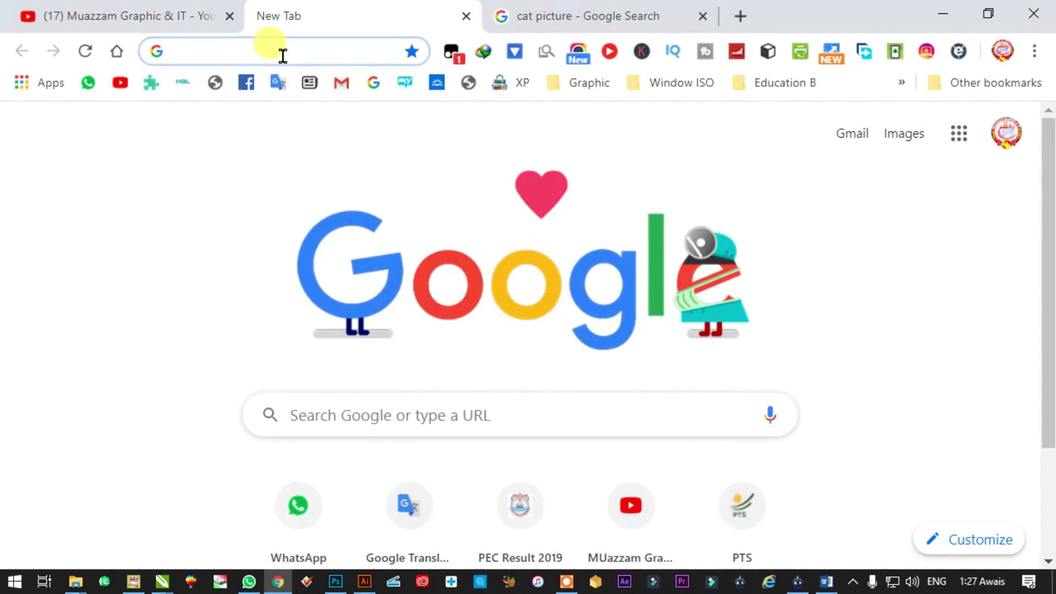
{"action": "type", "text": "eve"}
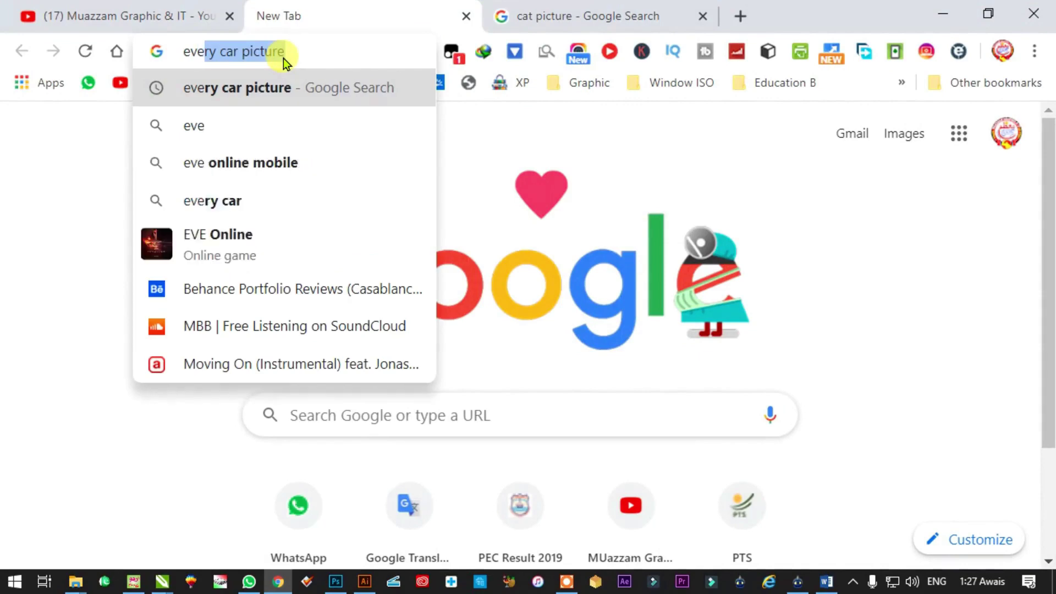
{"action": "key", "text": "Right"}
{"action": "key", "text": "Return"}
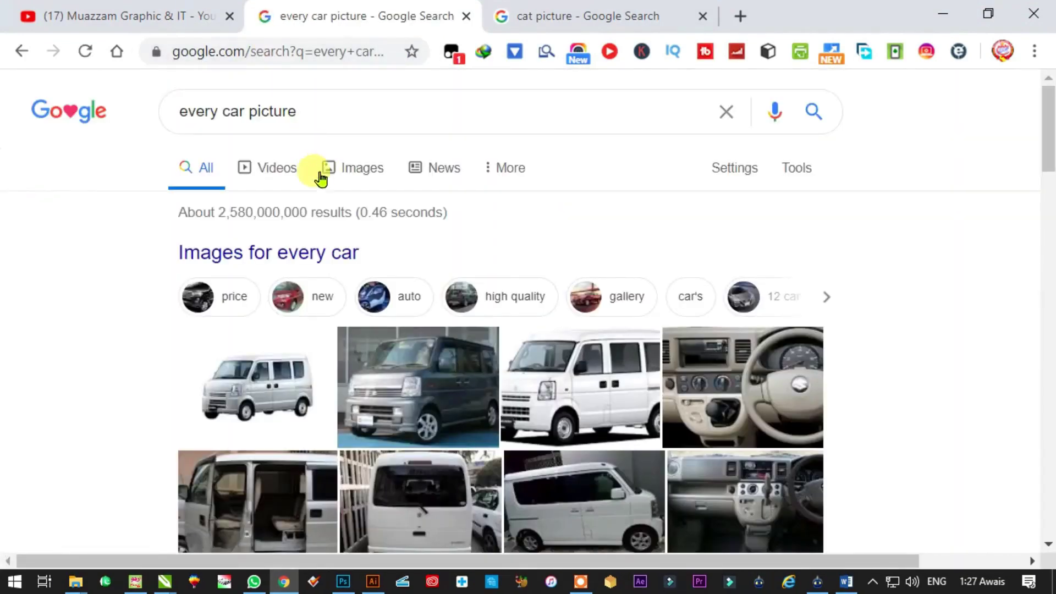
{"action": "left_click", "coordinate": [363, 172]}
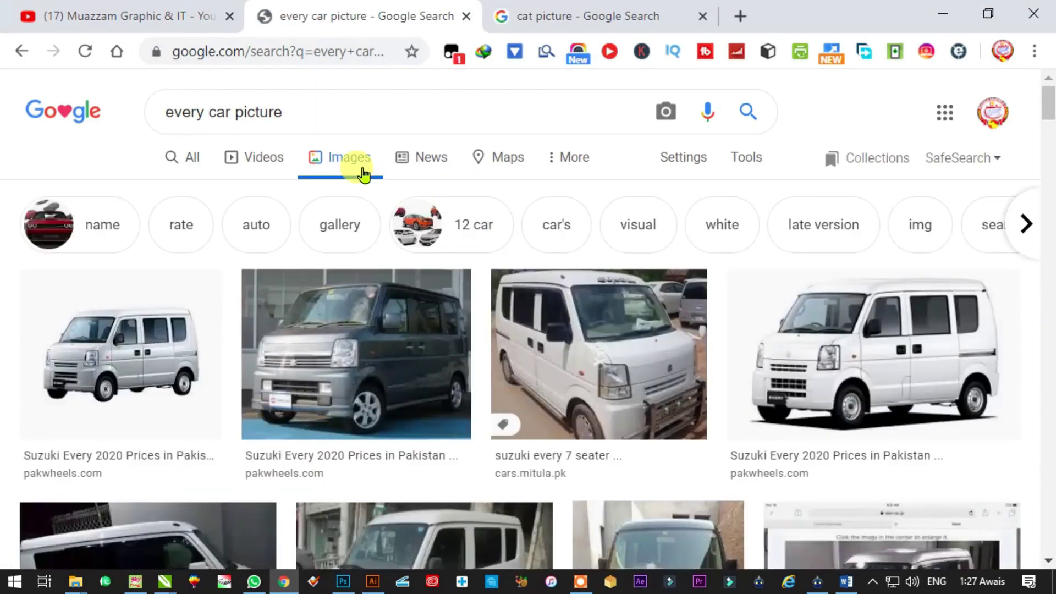
Find the light-blue Suzuki Every van from medium.com in the image results and open its preview
{"action": "scroll", "coordinate": [546, 344], "scroll_direction": "down", "scroll_amount": 10}
{"action": "scroll", "coordinate": [311, 236], "scroll_direction": "up", "scroll_amount": 5}
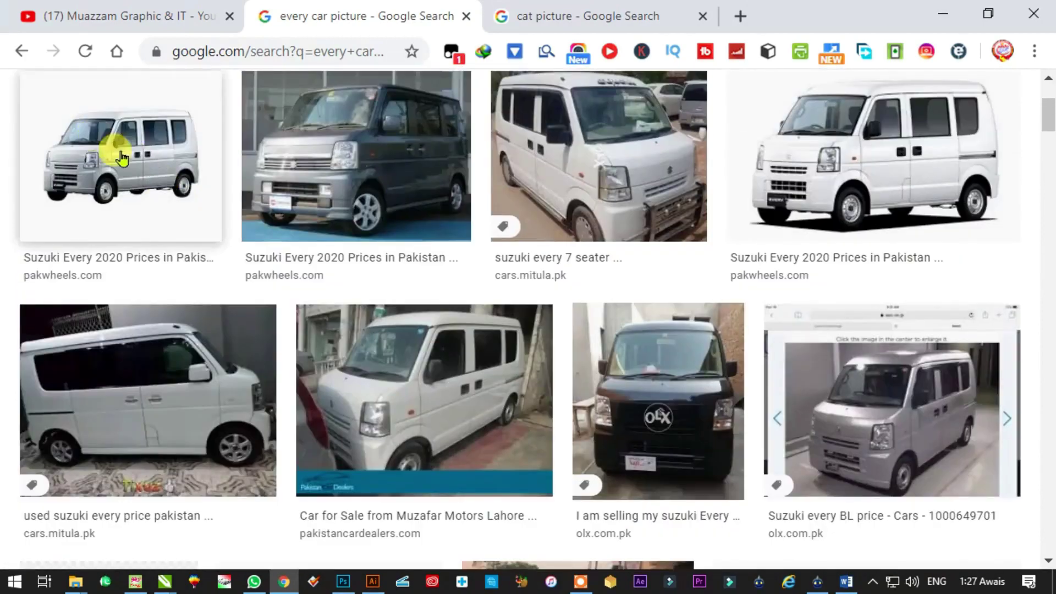
{"action": "right_click", "coordinate": [120, 144]}
{"action": "scroll", "coordinate": [154, 207], "scroll_direction": "down", "scroll_amount": 15}
{"action": "scroll", "coordinate": [149, 208], "scroll_direction": "up", "scroll_amount": 3}
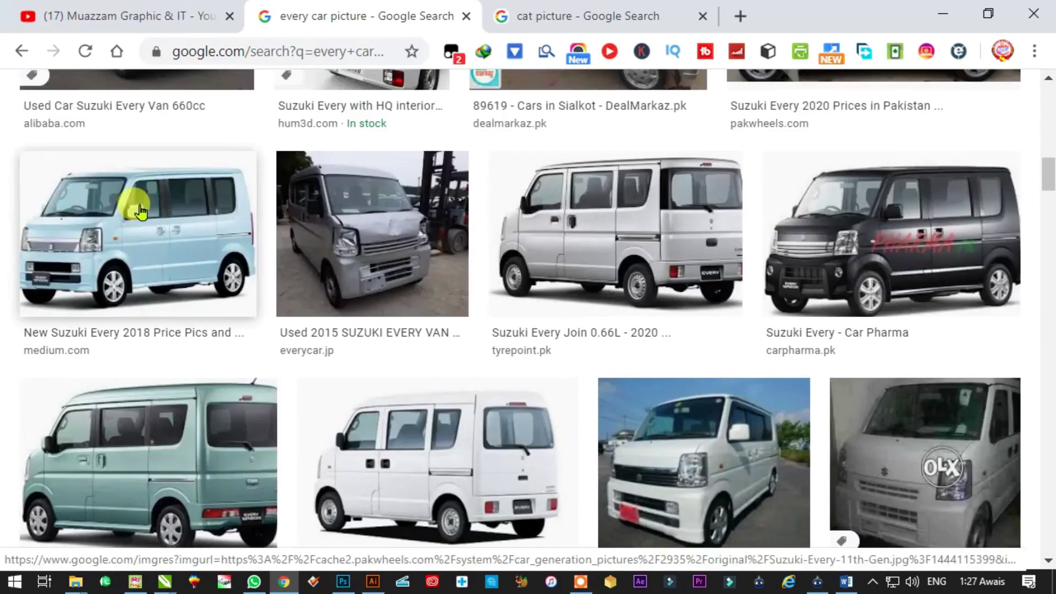
{"action": "left_click", "coordinate": [160, 207]}
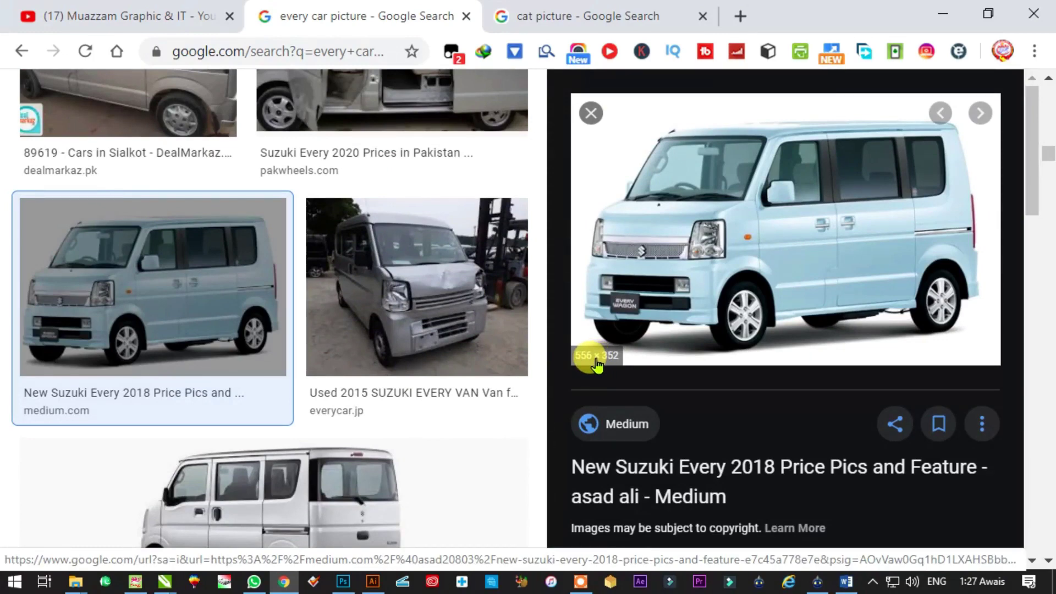
Save the previewed van image to the Downloads folder as a JPEG named "every car"
{"action": "right_click", "coordinate": [685, 319]}
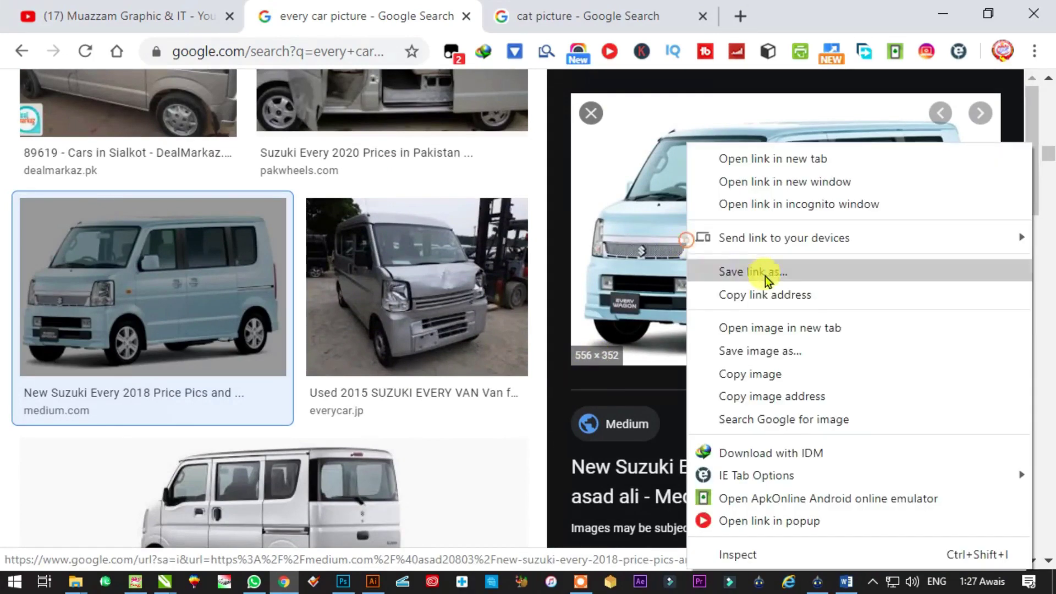
{"action": "left_click", "coordinate": [770, 359]}
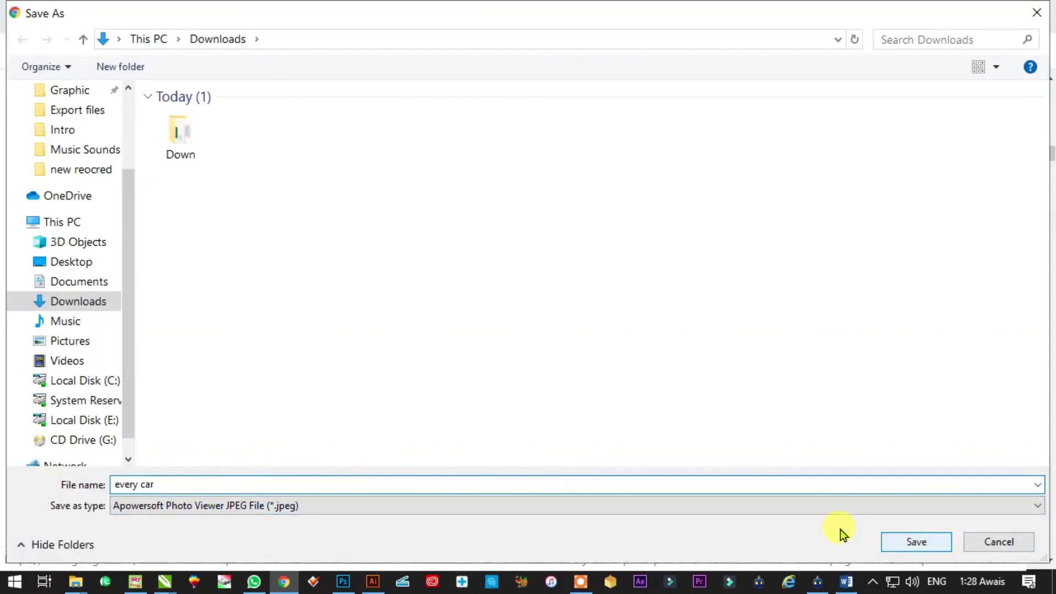
{"action": "left_click", "coordinate": [910, 542]}
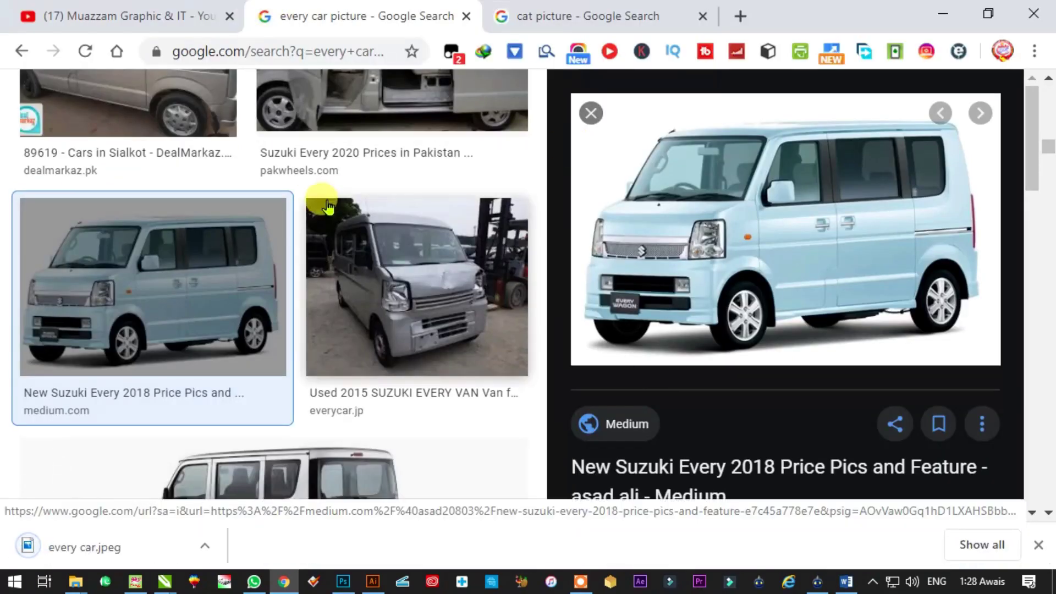
Search Google Images for "wood furniture picture" in a new browser tab
{"action": "left_click", "coordinate": [740, 16]}
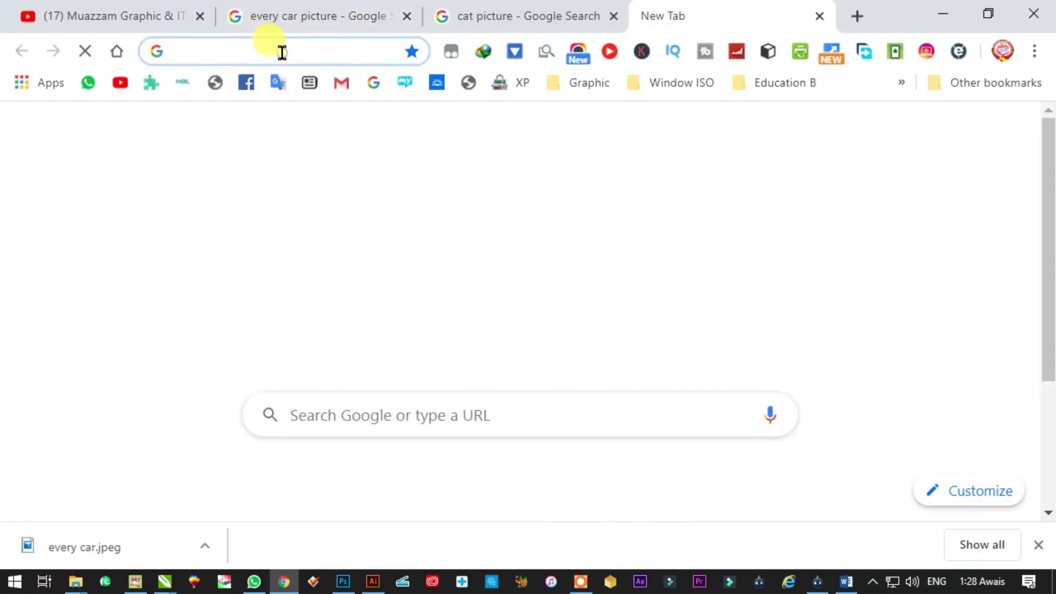
{"action": "type", "text": "wood"}
{"action": "key", "text": "Down"}
{"action": "key", "text": "Return"}
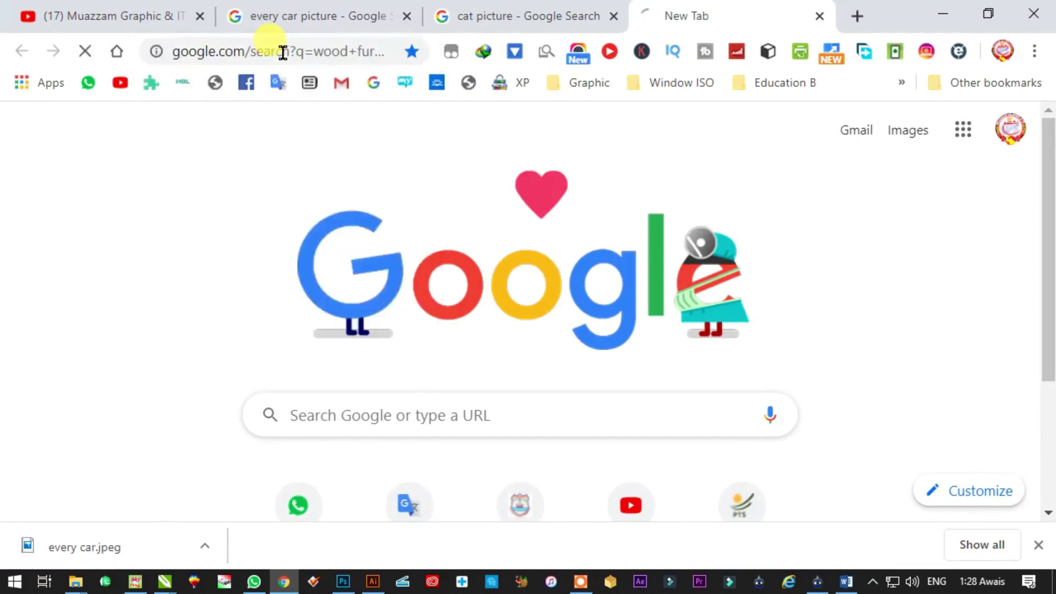
{"action": "left_click", "coordinate": [270, 171]}
Browse the furniture images and related beds, and open the preview of the Amazon.in teak wood bed with drawers
{"action": "scroll", "coordinate": [617, 300], "scroll_direction": "down", "scroll_amount": 5}
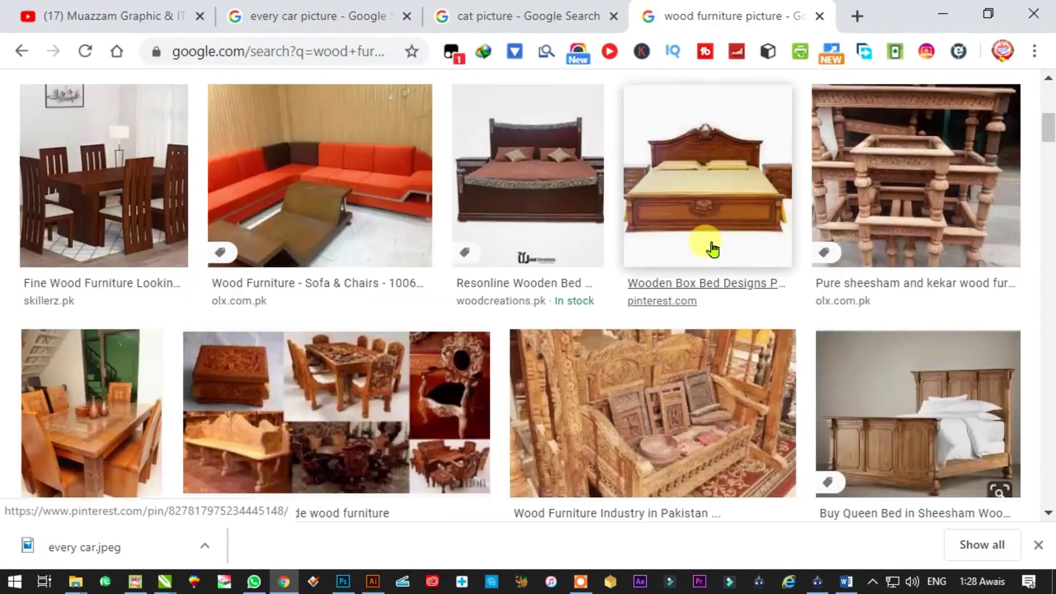
{"action": "scroll", "coordinate": [687, 231], "scroll_direction": "up", "scroll_amount": 1}
{"action": "scroll", "coordinate": [650, 212], "scroll_direction": "down", "scroll_amount": 12}
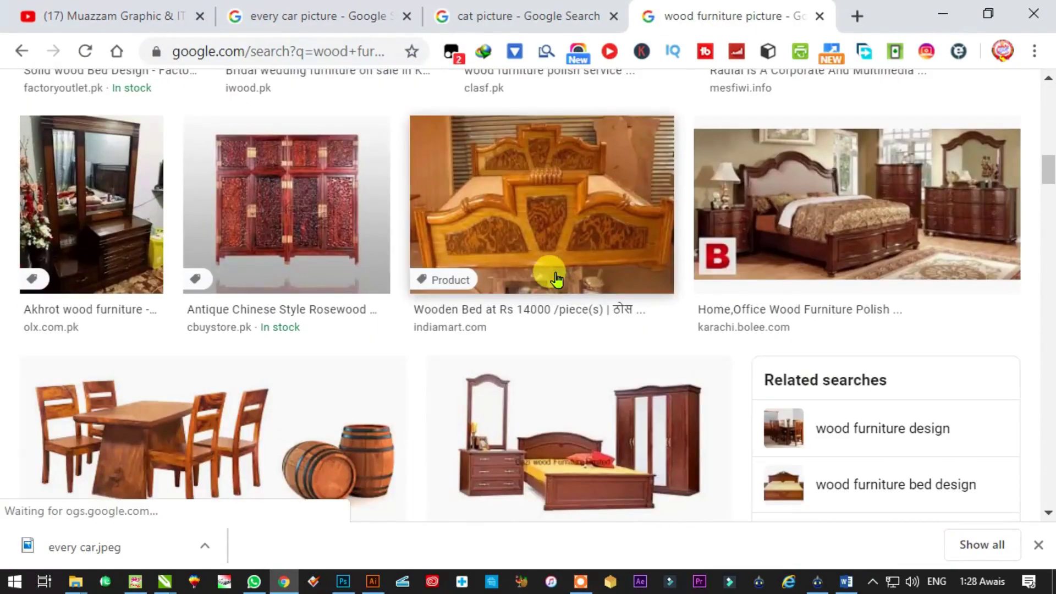
{"action": "scroll", "coordinate": [224, 240], "scroll_direction": "up", "scroll_amount": 5}
{"action": "left_click", "coordinate": [165, 250]}
{"action": "scroll", "coordinate": [819, 330], "scroll_direction": "down", "scroll_amount": 6}
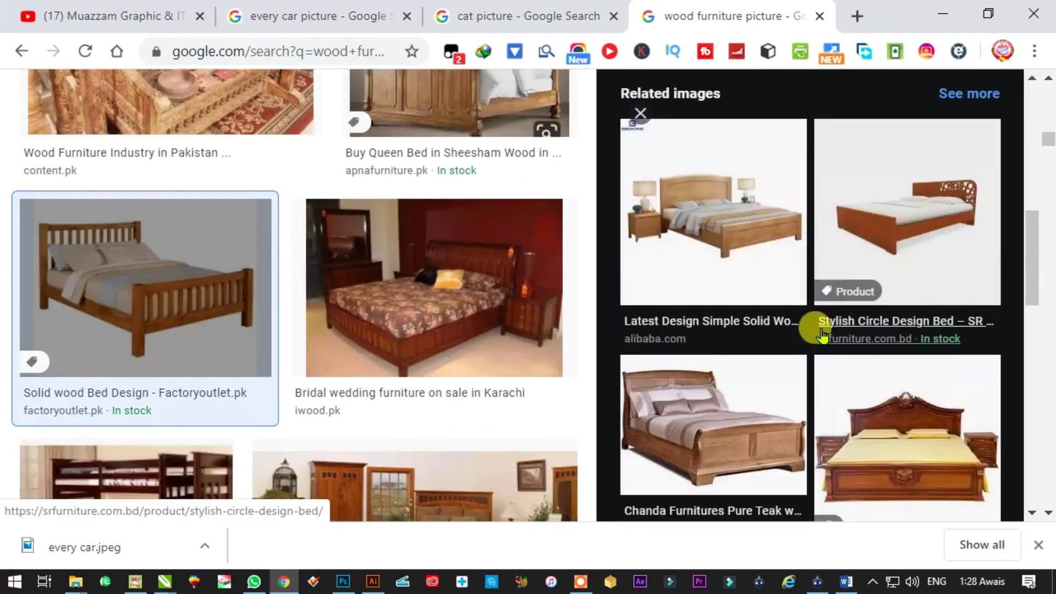
{"action": "scroll", "coordinate": [829, 337], "scroll_direction": "down", "scroll_amount": 15}
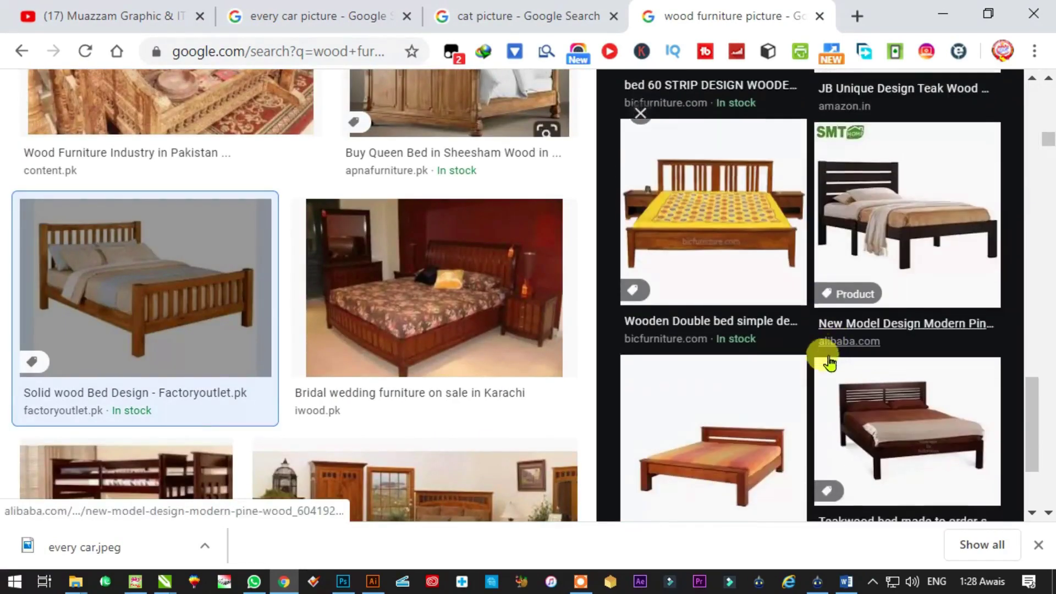
{"action": "scroll", "coordinate": [630, 363], "scroll_direction": "down", "scroll_amount": 5}
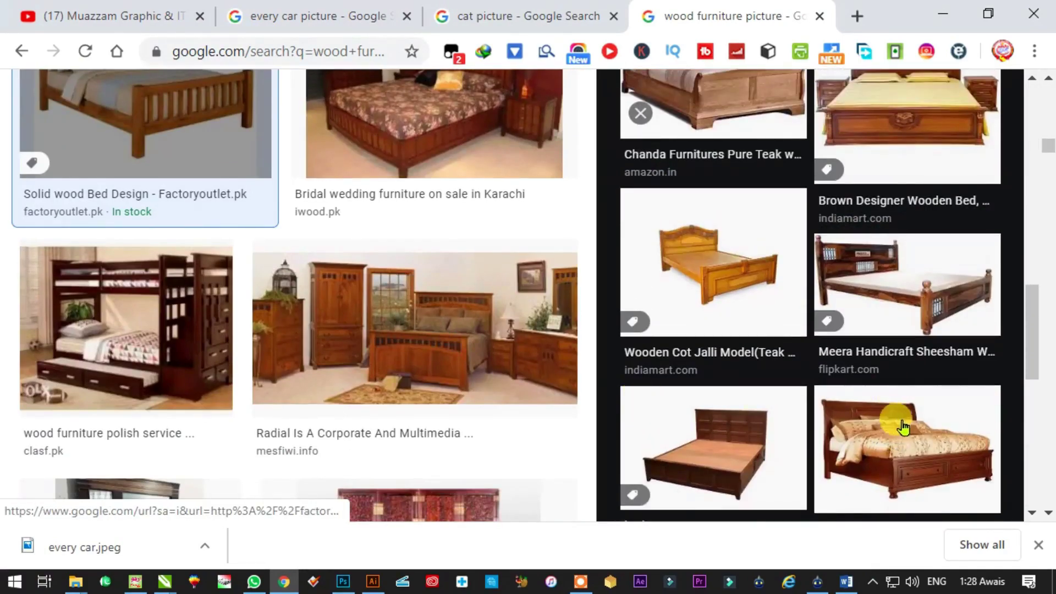
{"action": "left_click", "coordinate": [903, 427]}
Save the previewed bed image to the Downloads folder as a JPEG named "wood"
{"action": "right_click", "coordinate": [773, 160]}
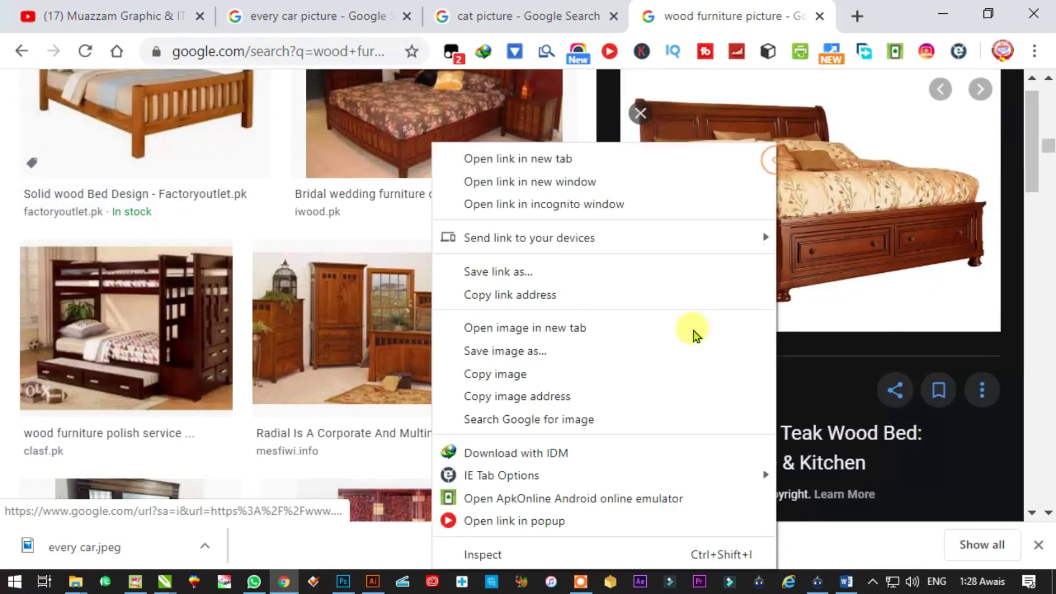
{"action": "left_click", "coordinate": [505, 351]}
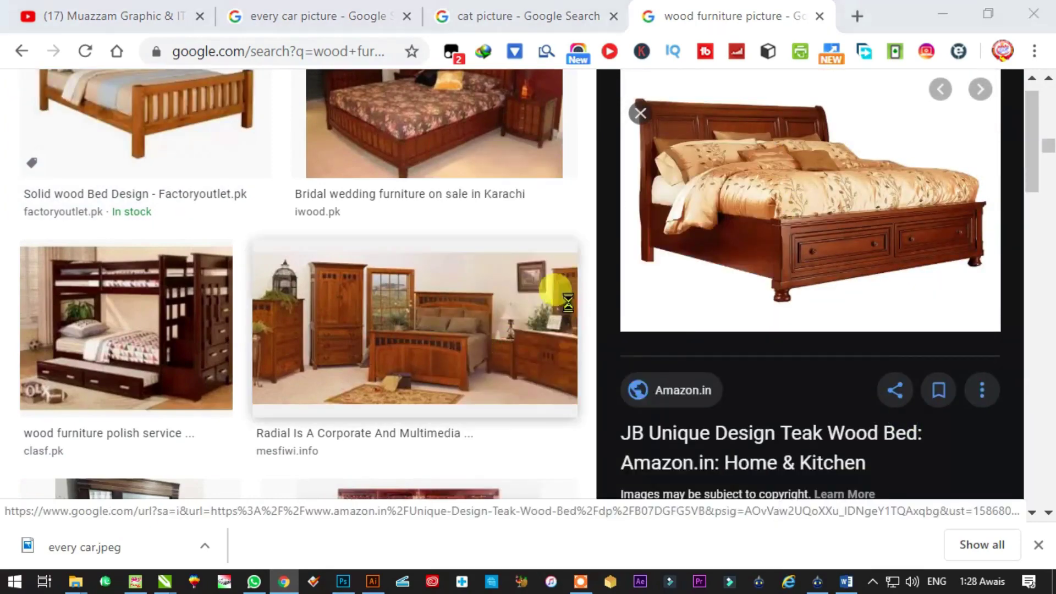
{"action": "type", "text": "wood"}
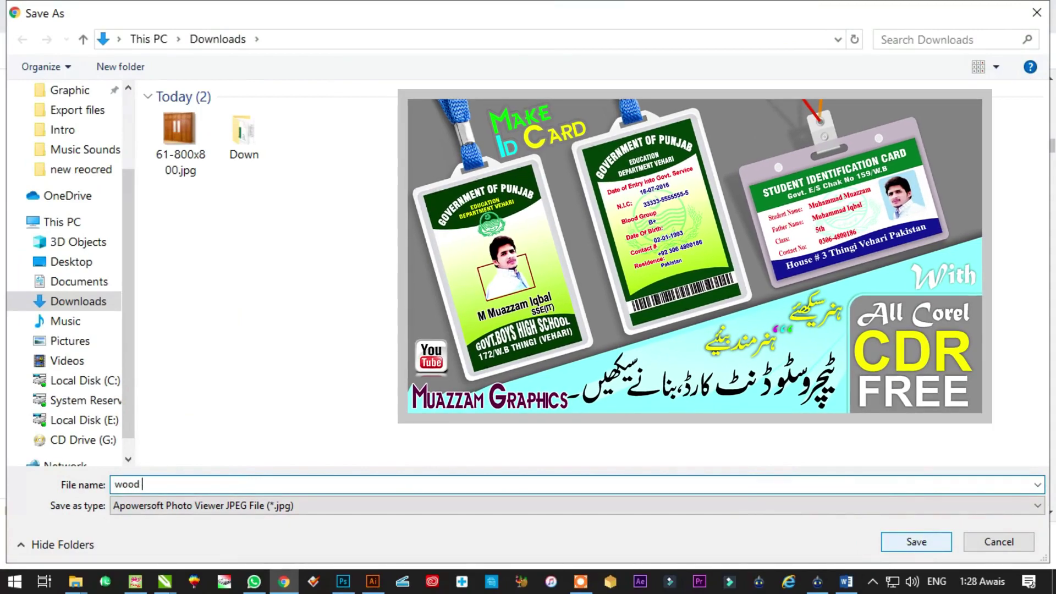
{"action": "left_click", "coordinate": [907, 540]}
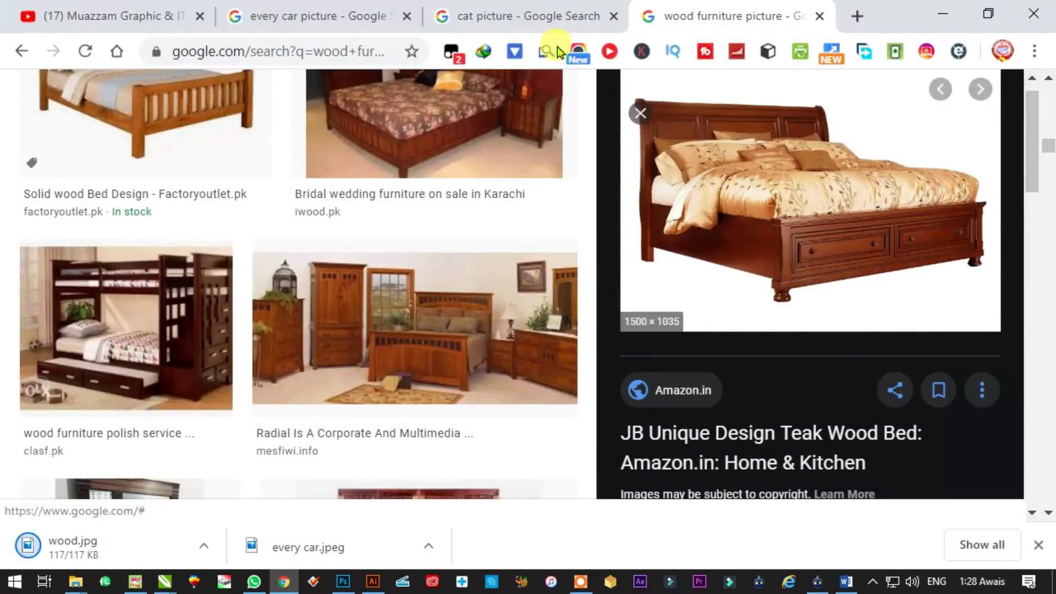
Return to the "cat picture" results and save the previewed calico cat image to the Downloads folder under its suggested name
{"action": "left_click", "coordinate": [465, 16]}
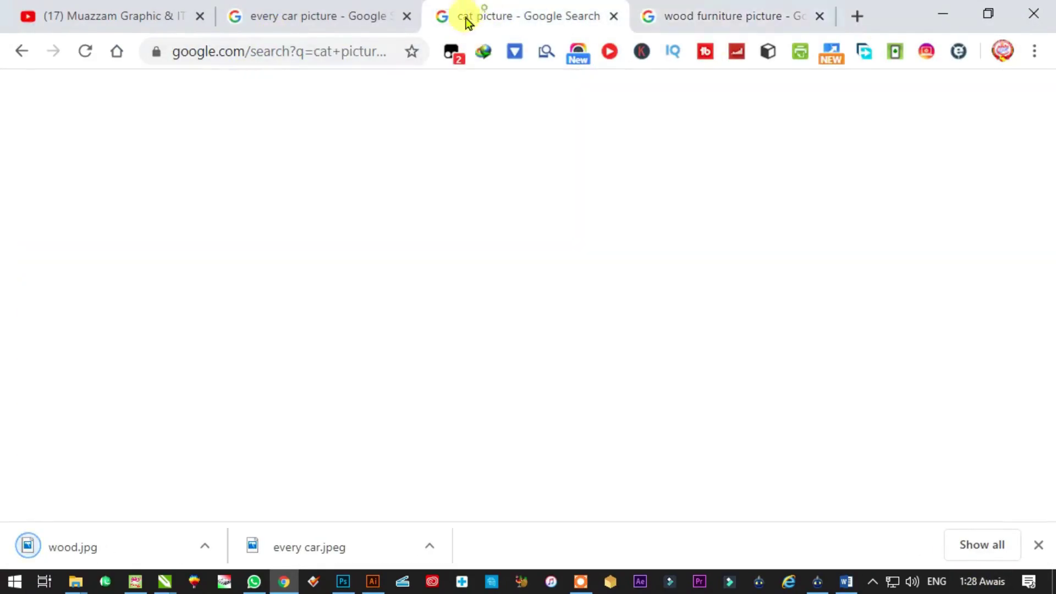
{"action": "right_click", "coordinate": [705, 142]}
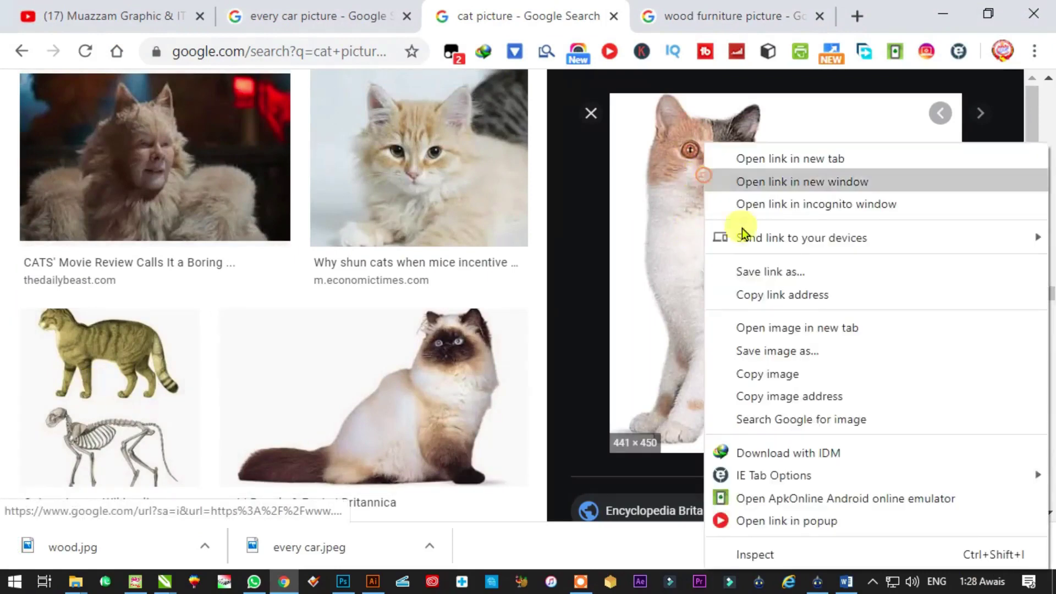
{"action": "left_click", "coordinate": [793, 351]}
{"action": "left_click", "coordinate": [907, 540]}
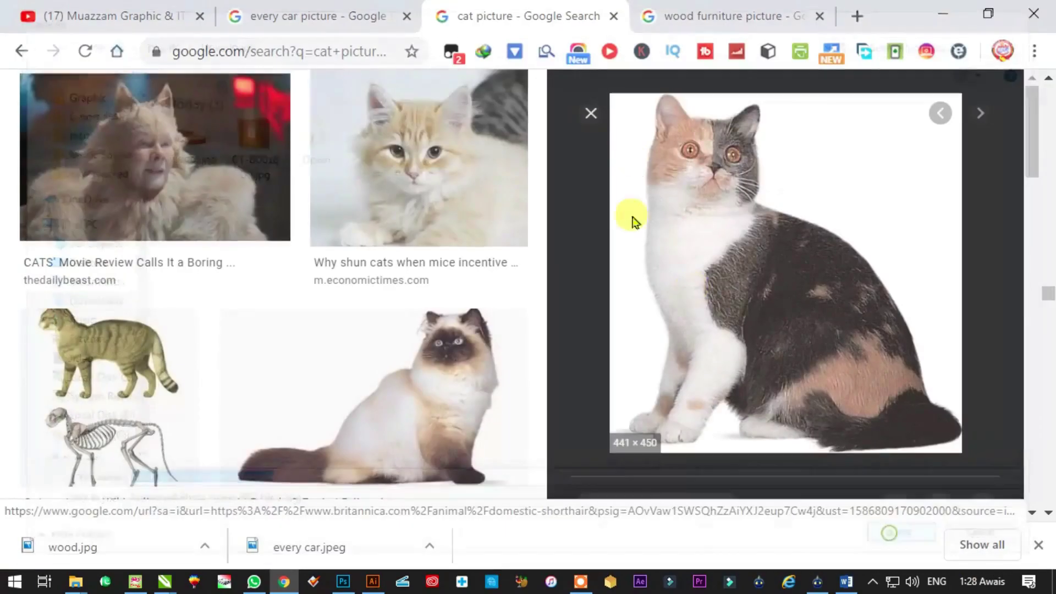
Search Google Images for "mobile picture" in a new browser tab
{"action": "left_click", "coordinate": [671, 22]}
{"action": "left_click", "coordinate": [857, 16]}
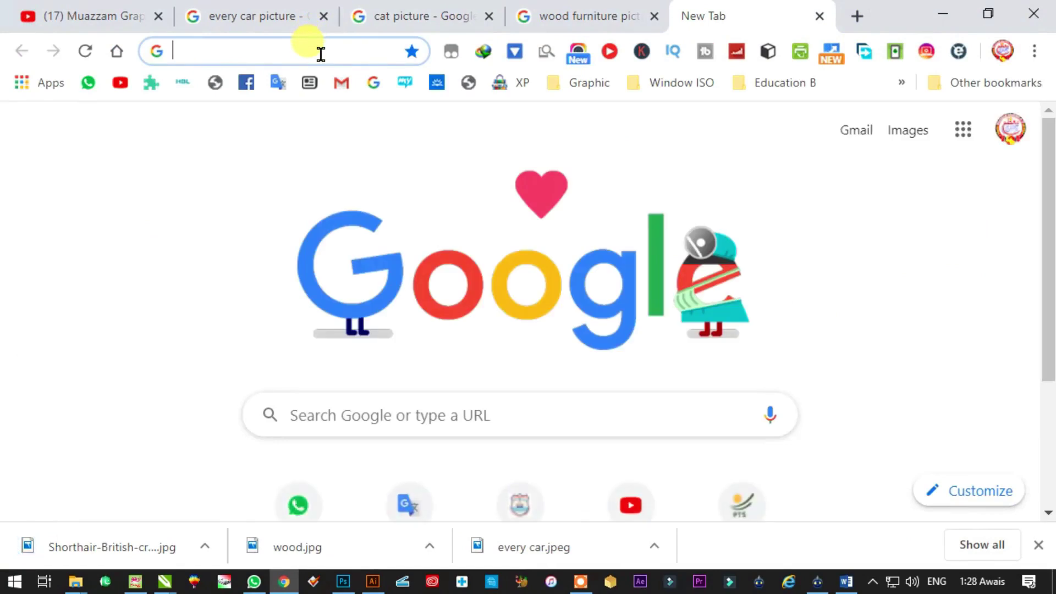
{"action": "type", "text": "mo"}
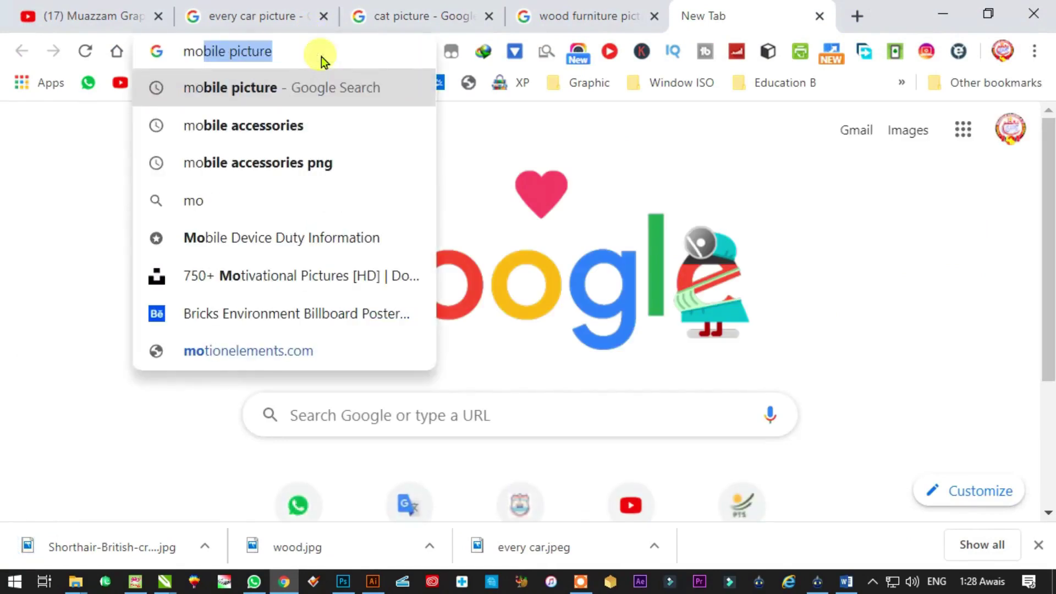
{"action": "key", "text": "BackSpace"}
{"action": "key", "text": "BackSpace"}
{"action": "key", "text": "Down"}
{"action": "key", "text": "Return"}
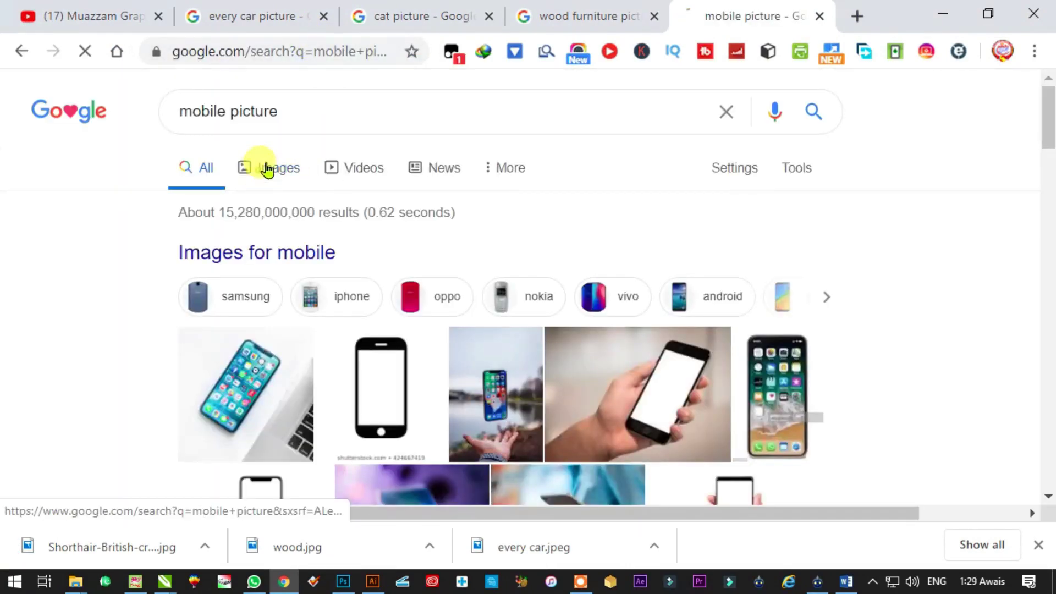
{"action": "left_click", "coordinate": [267, 169]}
Find the foremostlist.com picture of three phones on a red background in the image results and open its preview
{"action": "scroll", "coordinate": [122, 346], "scroll_direction": "down", "scroll_amount": 8}
{"action": "scroll", "coordinate": [255, 332], "scroll_direction": "up", "scroll_amount": 5}
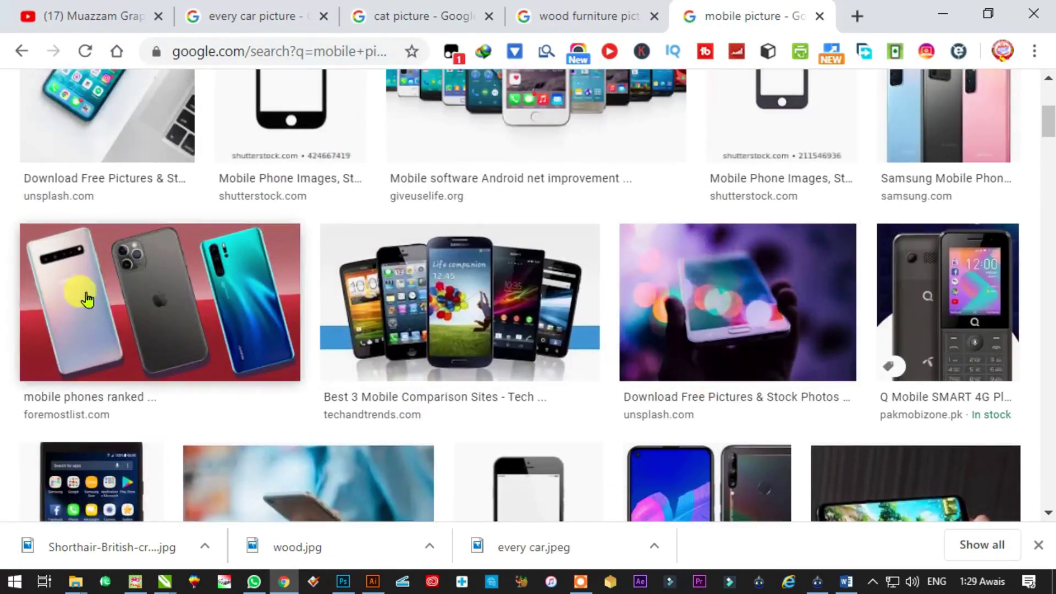
{"action": "scroll", "coordinate": [413, 226], "scroll_direction": "up", "scroll_amount": 2}
{"action": "left_click", "coordinate": [725, 140]}
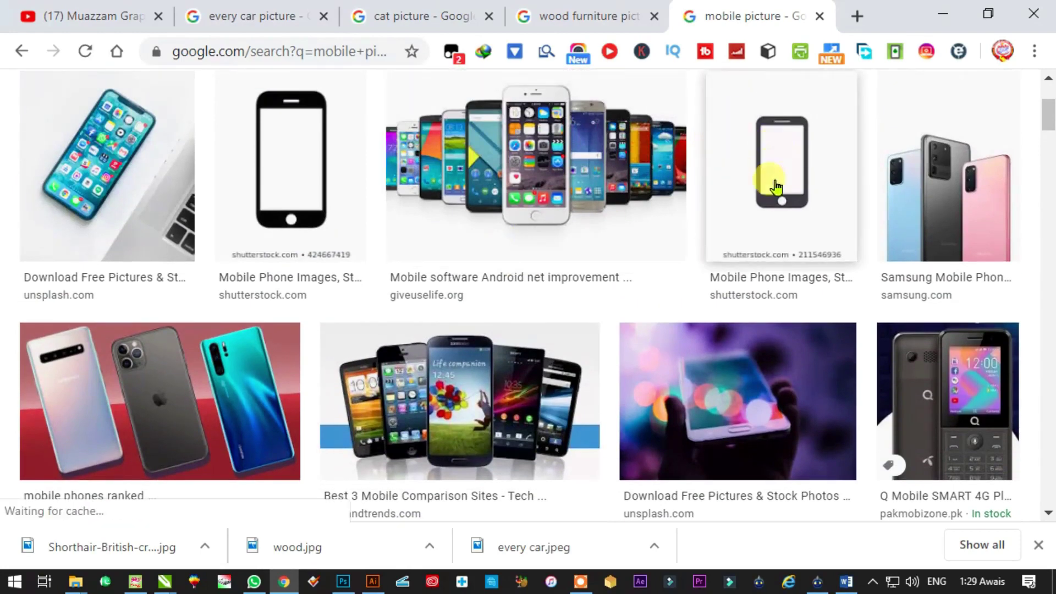
{"action": "scroll", "coordinate": [173, 297], "scroll_direction": "down", "scroll_amount": 2}
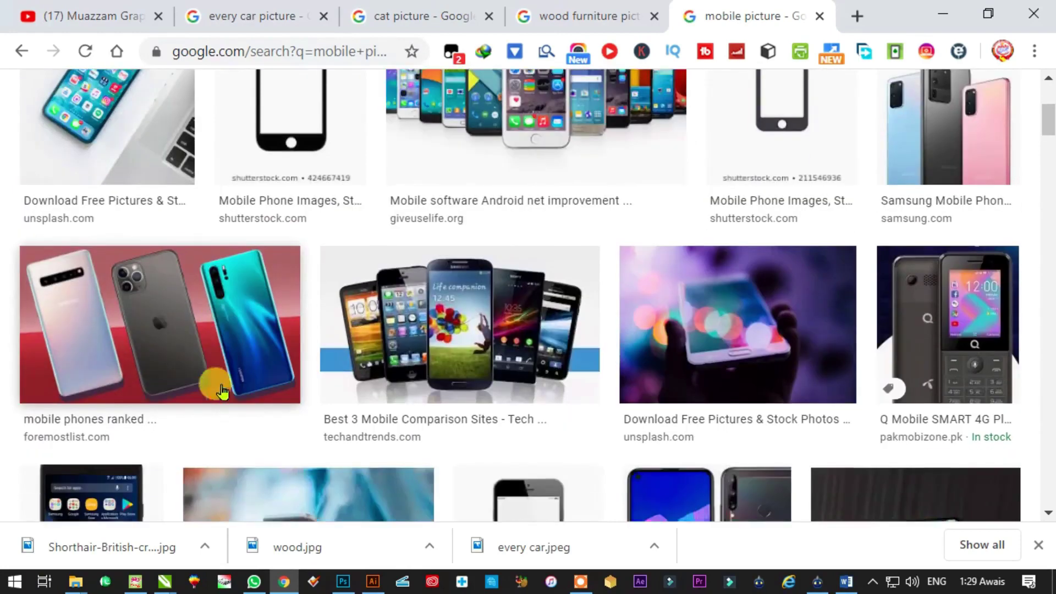
{"action": "left_click", "coordinate": [144, 303]}
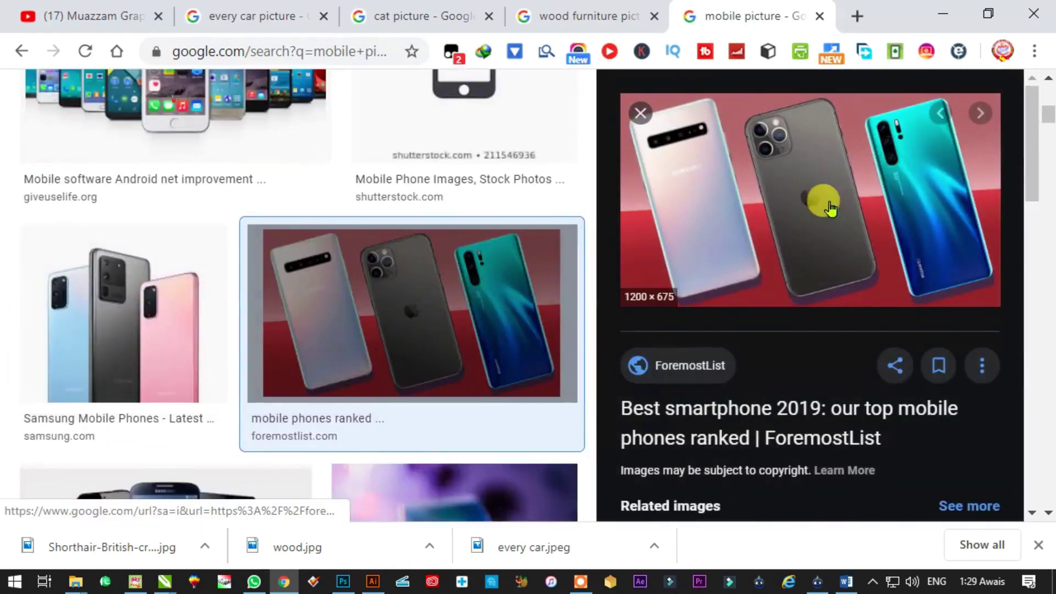
Save the three-phone image to the Downloads folder as a JPEG named "mobile pic"
{"action": "right_click", "coordinate": [425, 309]}
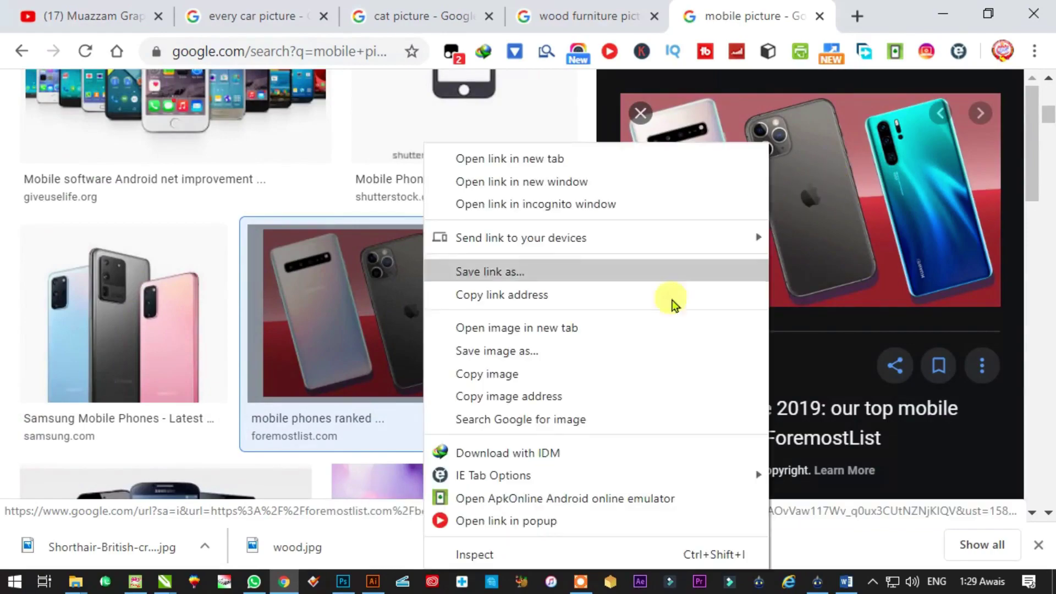
{"action": "left_click", "coordinate": [510, 350]}
{"action": "type", "text": "mobile pic"}
{"action": "key", "text": "BackSpace"}
{"action": "key", "text": "BackSpace"}
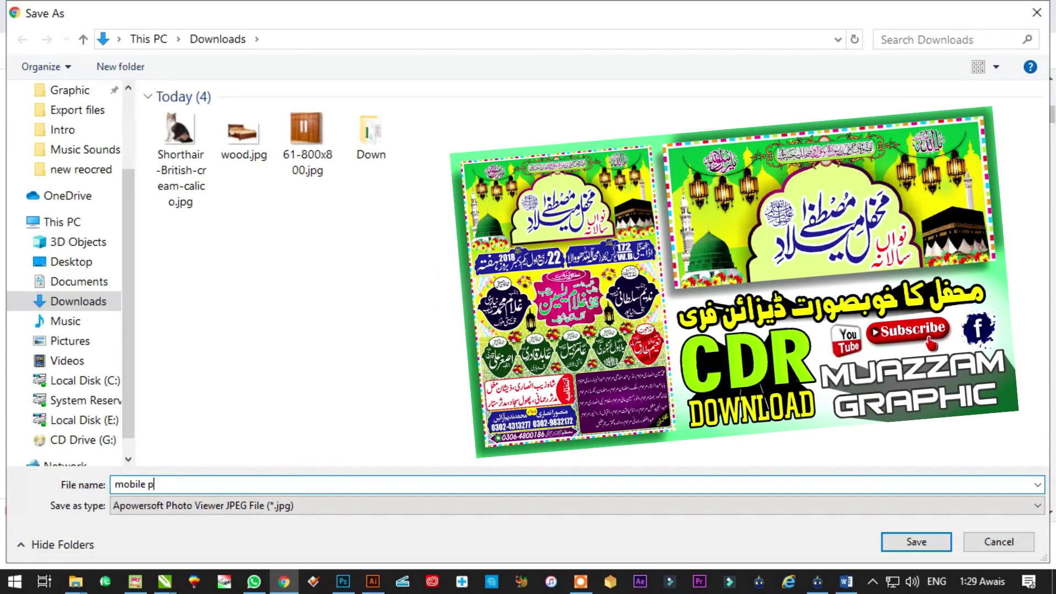
{"action": "type", "text": "ic"}
{"action": "key", "text": "Return"}
{"action": "mouse_move", "coordinate": [539, 400]}
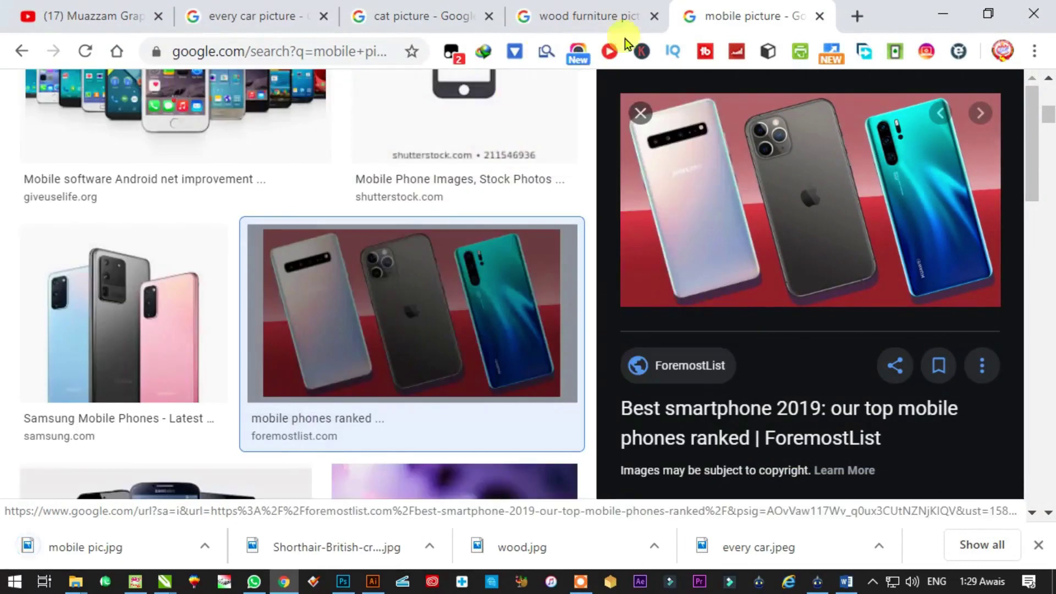
Replace the wood furniture search with a Google Images search for "paint bucket"
{"action": "left_click", "coordinate": [577, 20]}
{"action": "left_click", "coordinate": [316, 51]}
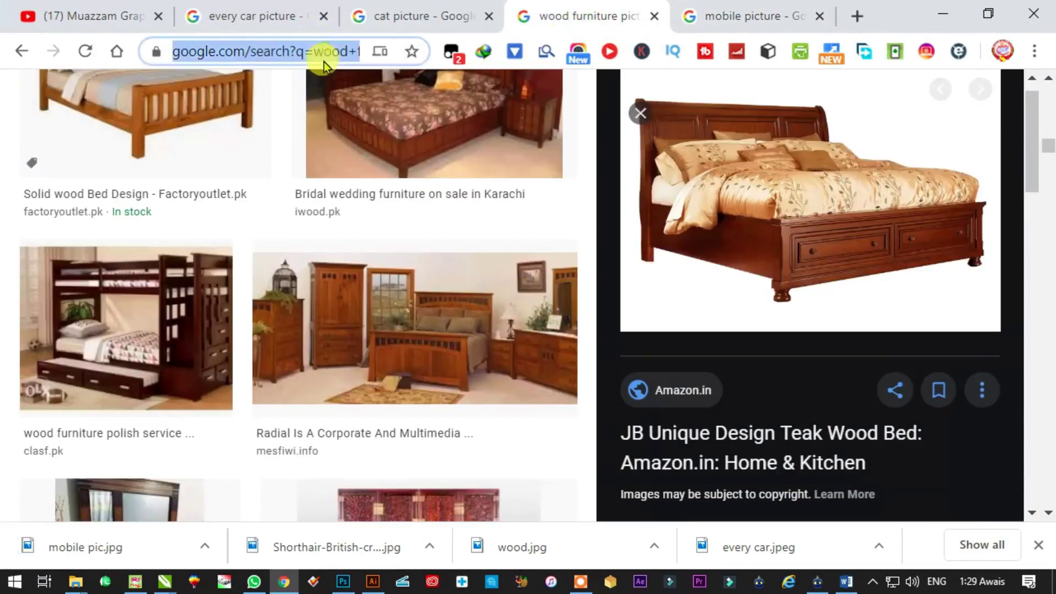
{"action": "scroll", "coordinate": [363, 164], "scroll_direction": "up", "scroll_amount": 2}
{"action": "scroll", "coordinate": [363, 164], "scroll_direction": "up", "scroll_amount": 3}
{"action": "type", "text": "paint bucket"}
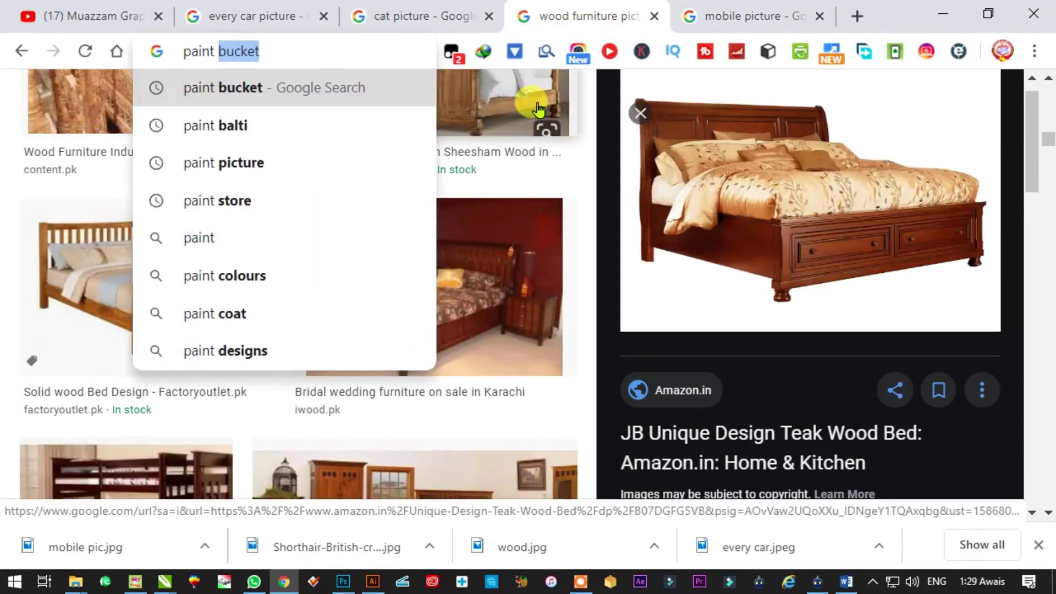
{"action": "key", "text": "Return"}
{"action": "left_click", "coordinate": [264, 170]}
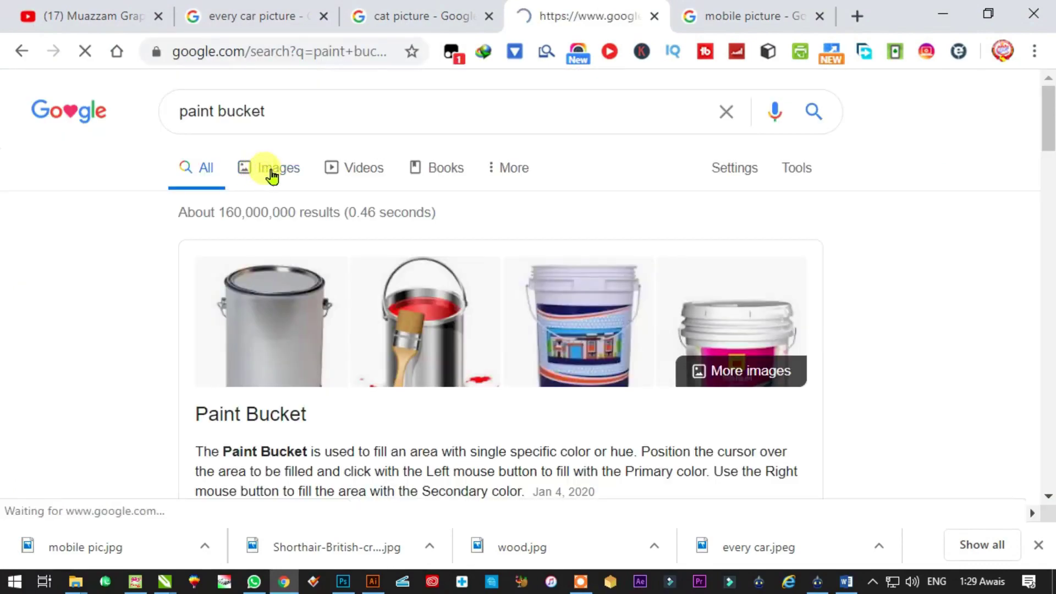
Browse the paint bucket images and open the preview of the closed green paint can from gatewaytoscience.org
{"action": "scroll", "coordinate": [739, 364], "scroll_direction": "down", "scroll_amount": 10}
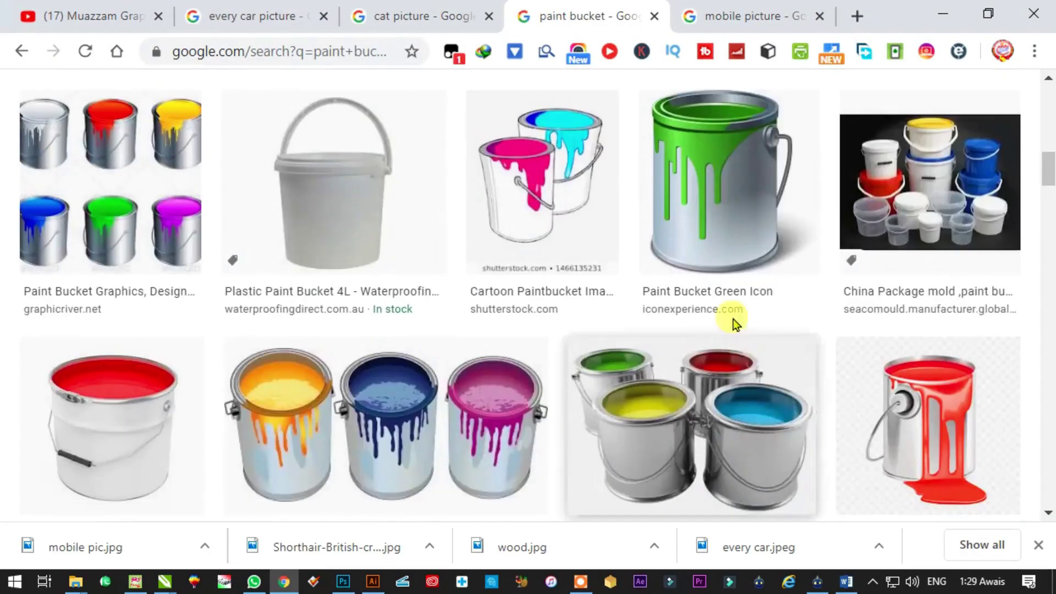
{"action": "left_click", "coordinate": [734, 322]}
{"action": "scroll", "coordinate": [759, 250], "scroll_direction": "down", "scroll_amount": 3}
{"action": "scroll", "coordinate": [759, 251], "scroll_direction": "down", "scroll_amount": 10}
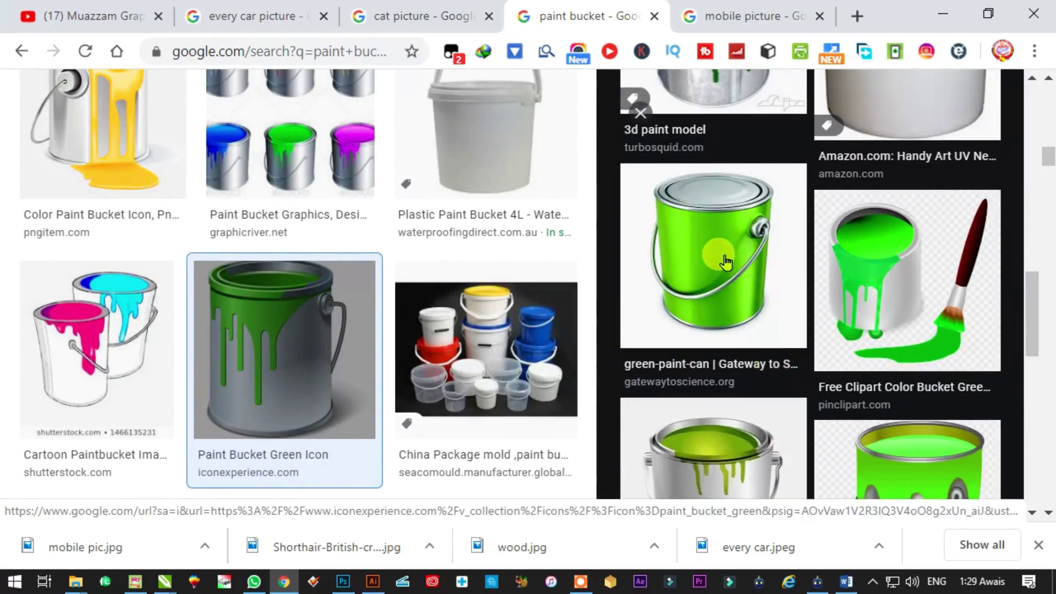
{"action": "left_click", "coordinate": [718, 261]}
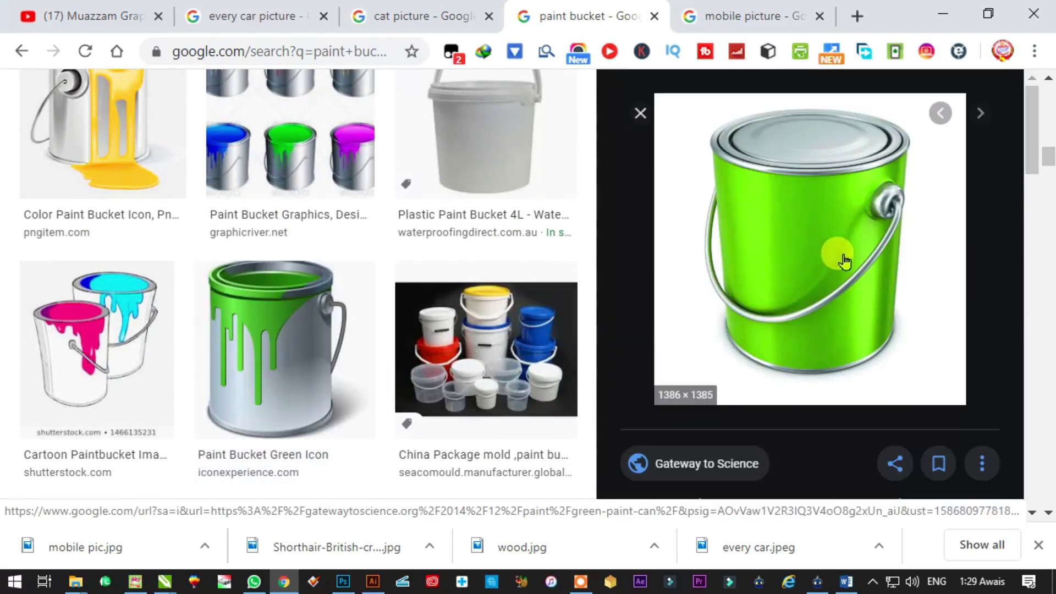
Save the previewed paint can image to the Downloads folder as "green-paint-can.jpg"
{"action": "right_click", "coordinate": [817, 201]}
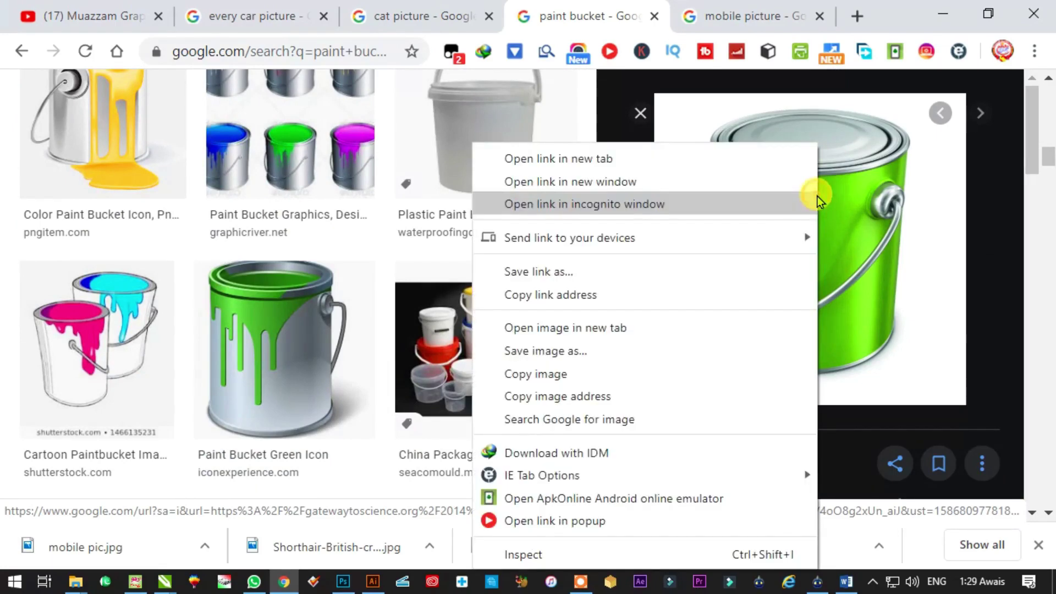
{"action": "left_click", "coordinate": [573, 348]}
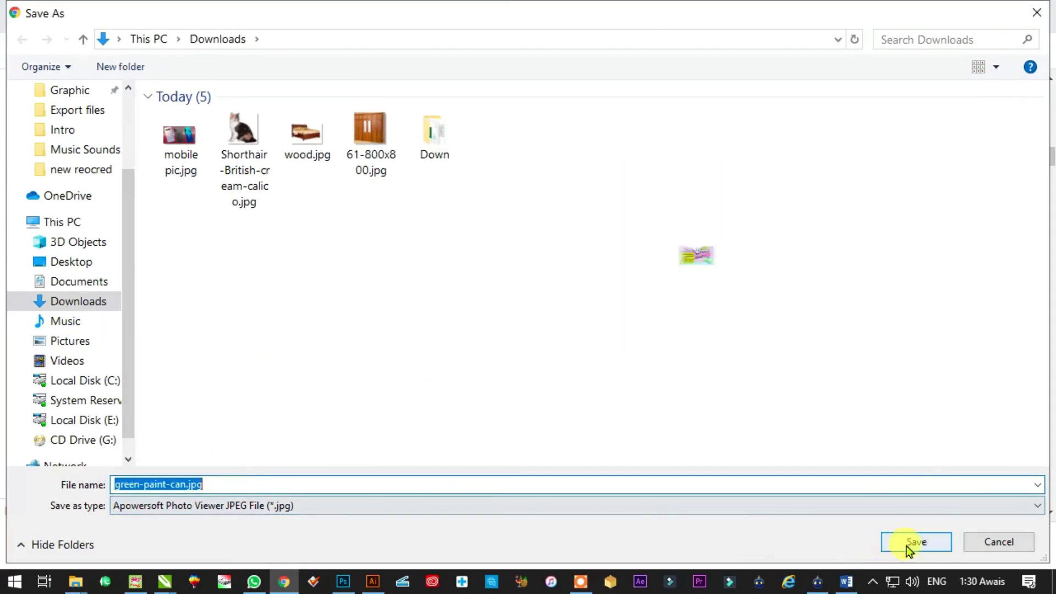
{"action": "left_click", "coordinate": [909, 545]}
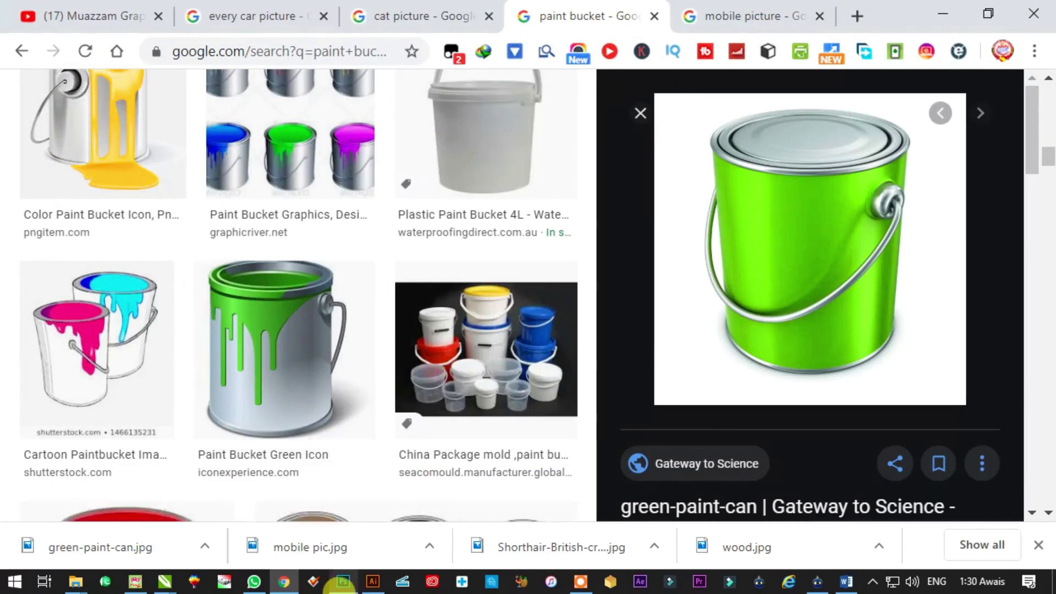
Open wood.jpg from the Downloads folder as a new document in Photoshop
{"action": "left_click", "coordinate": [344, 581]}
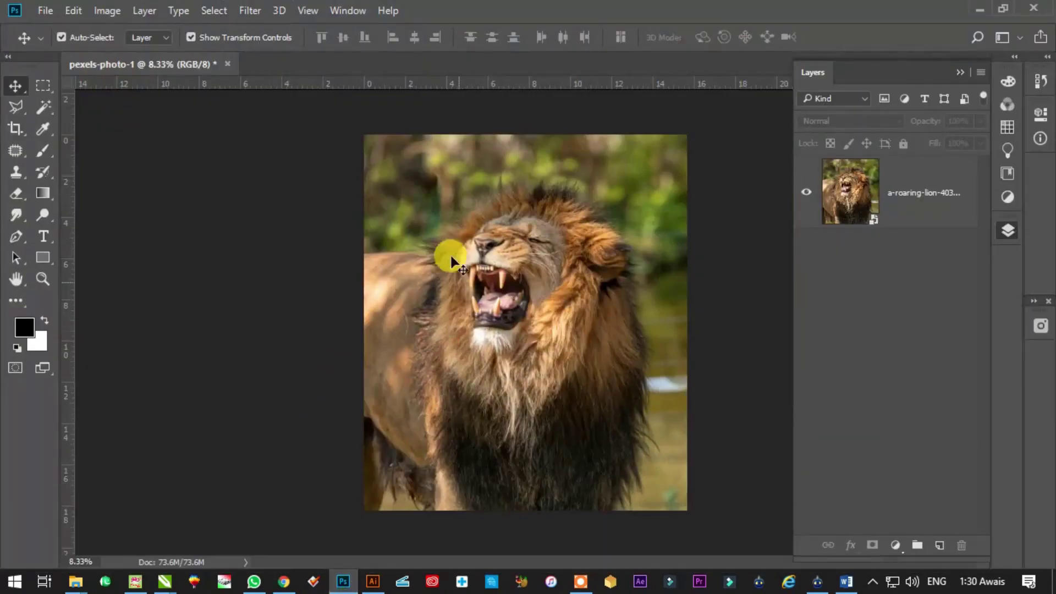
{"action": "left_click", "coordinate": [344, 583]}
{"action": "mouse_move", "coordinate": [75, 584]}
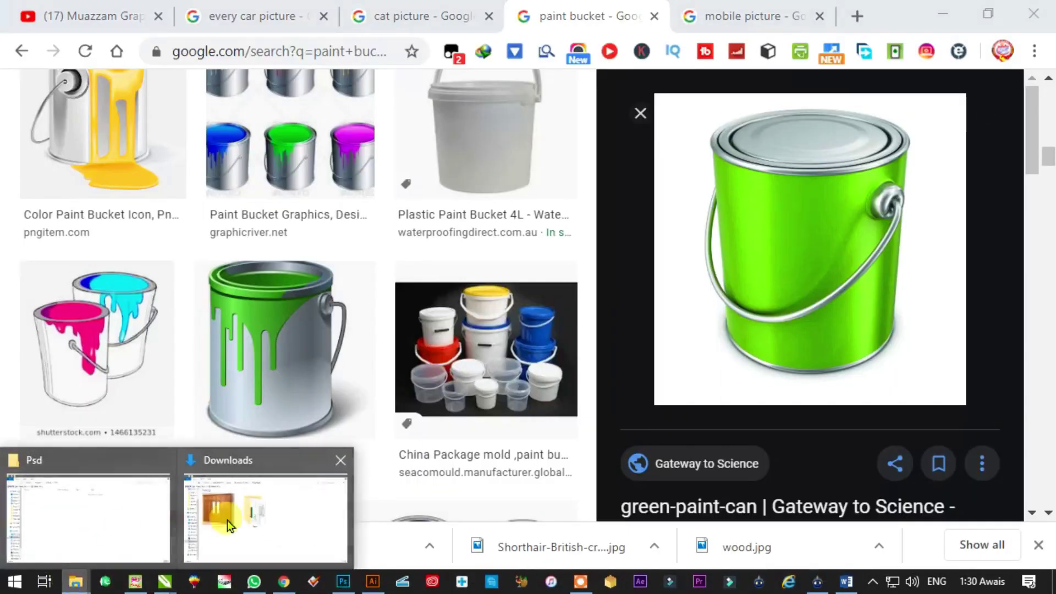
{"action": "left_click", "coordinate": [226, 521]}
{"action": "left_click", "coordinate": [473, 396]}
{"action": "left_click", "coordinate": [220, 451]}
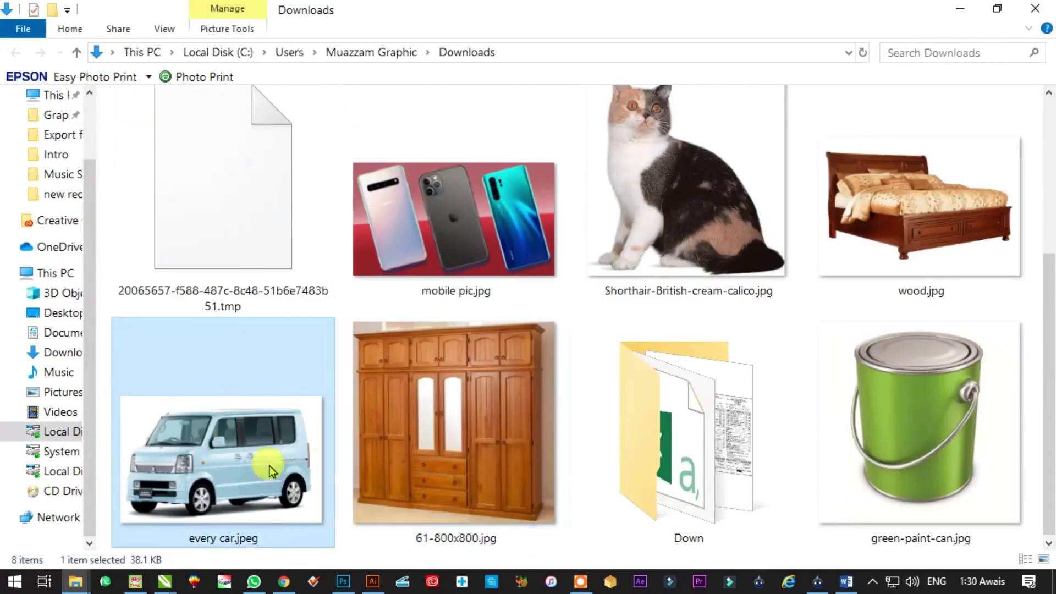
{"action": "left_click", "coordinate": [913, 269]}
{"action": "left_click_drag", "start_coordinate": [902, 233], "coordinate": [406, 52]}
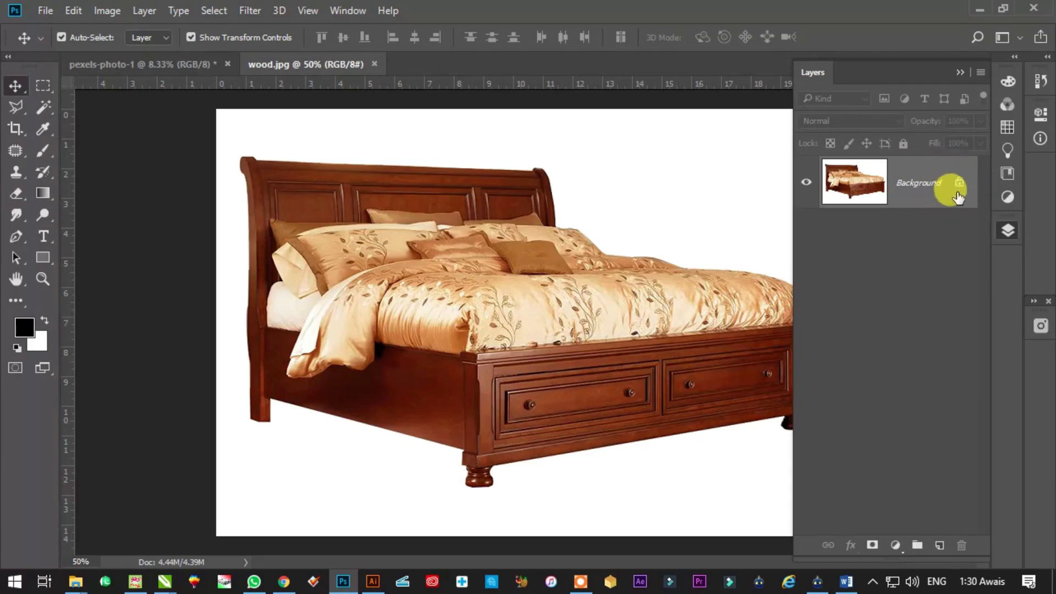
Bring up the Layers panel and unlock the bed image's Background layer
{"action": "left_click", "coordinate": [959, 76]}
{"action": "left_click", "coordinate": [348, 11]}
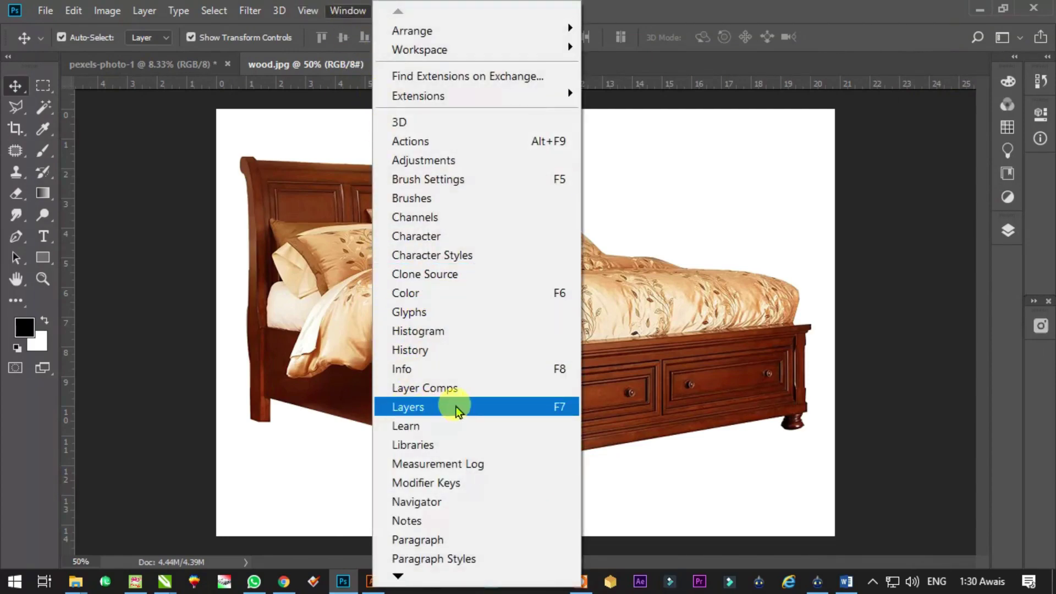
{"action": "left_click", "coordinate": [416, 412]}
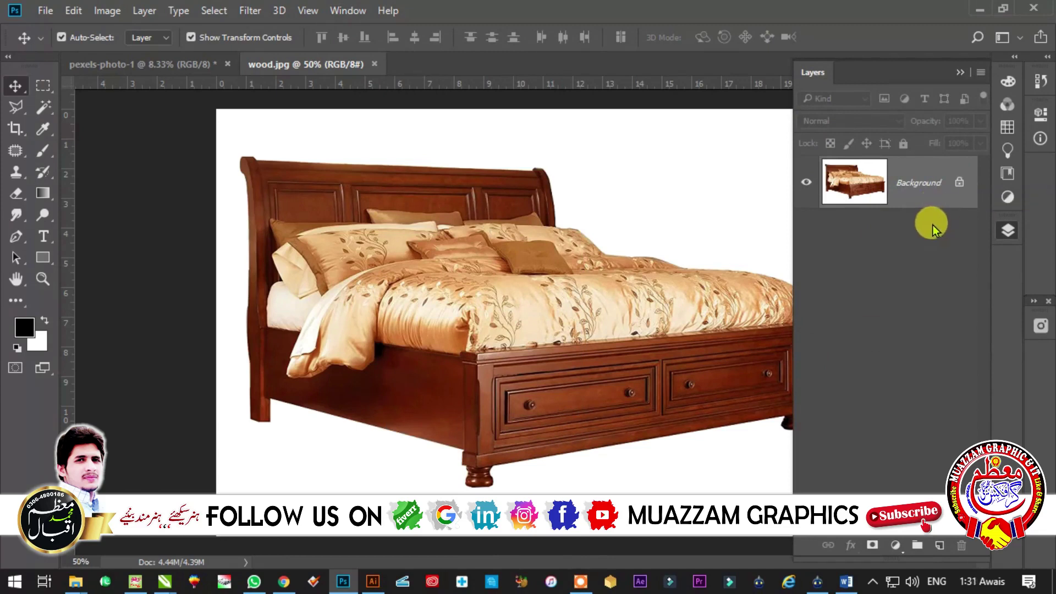
{"action": "left_click", "coordinate": [960, 186]}
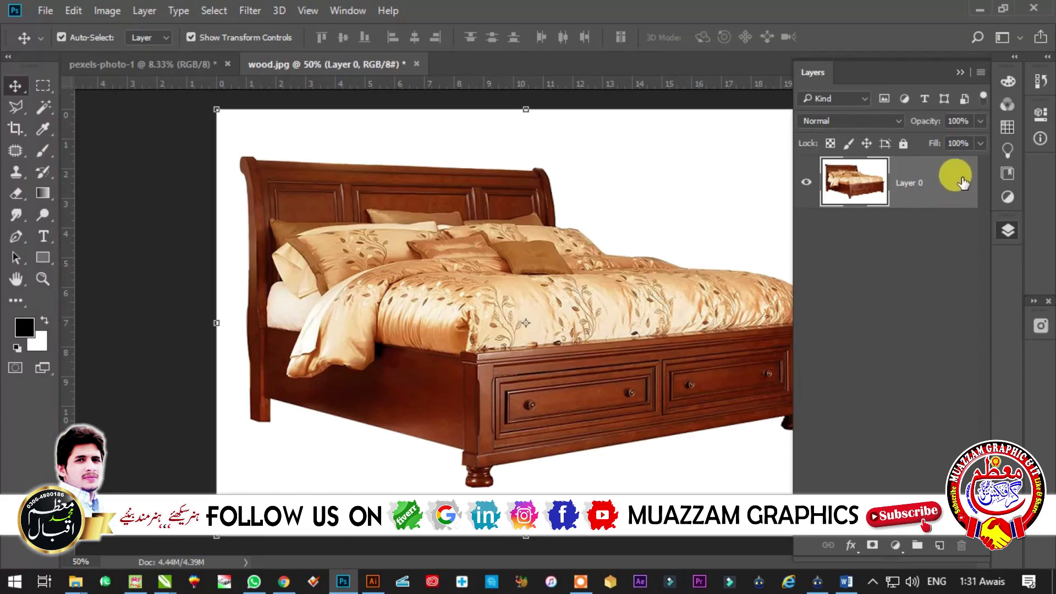
Select the white background around the bed with the Magic Wand tool and move the Layers panel off the image
{"action": "left_click", "coordinate": [42, 107]}
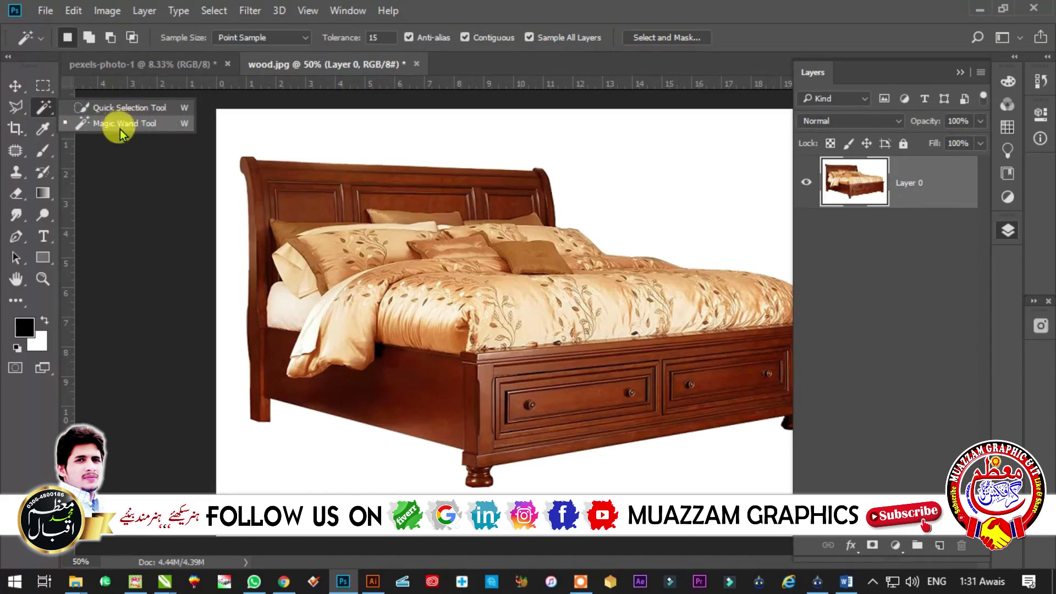
{"action": "left_click", "coordinate": [159, 127]}
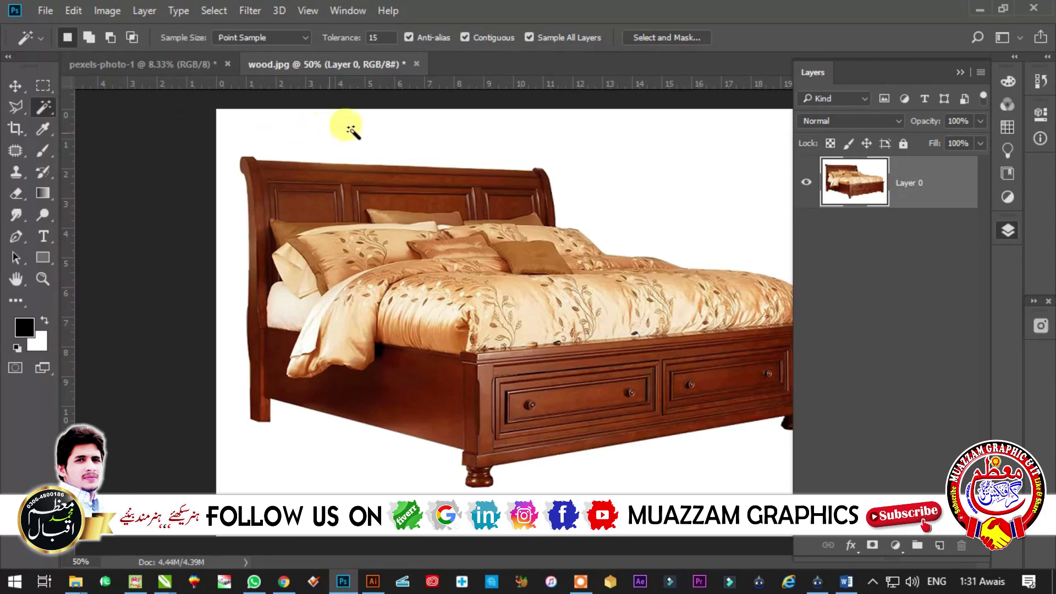
{"action": "left_click", "coordinate": [257, 138]}
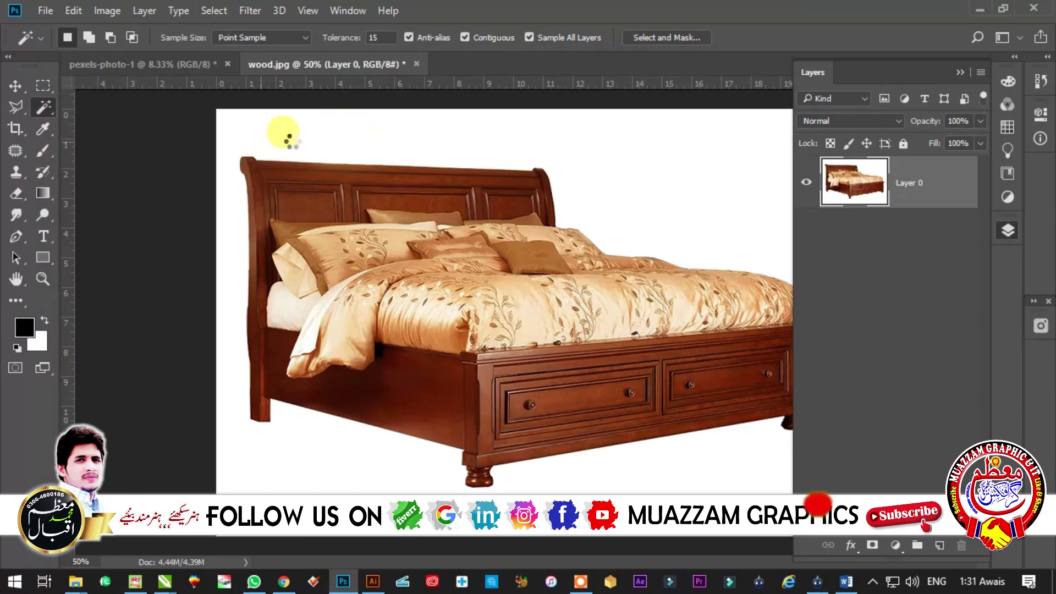
{"action": "left_click_drag", "start_coordinate": [869, 84], "coordinate": [918, 57]}
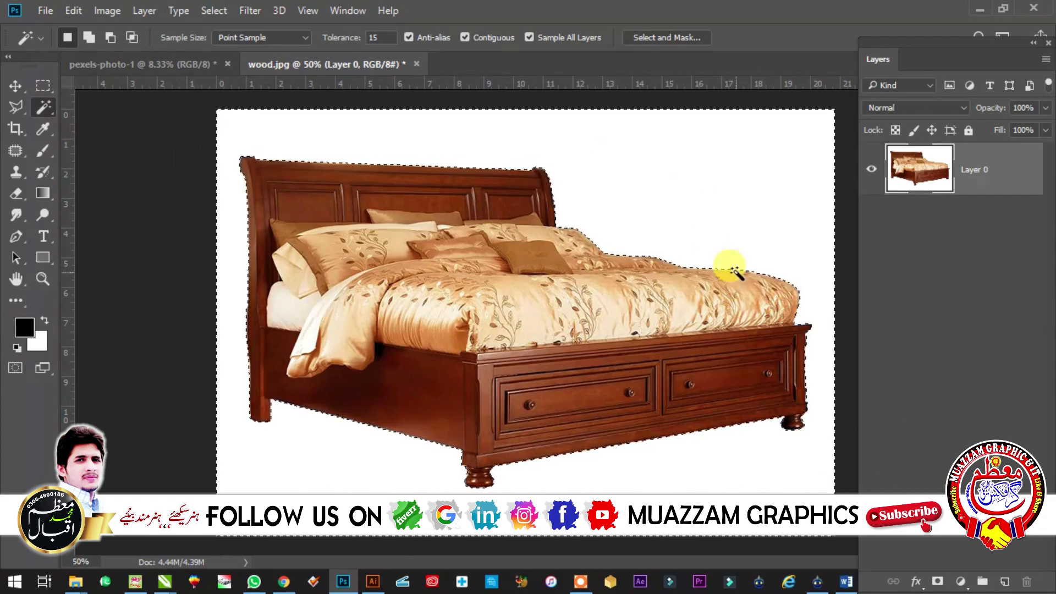
{"action": "mouse_move", "coordinate": [75, 581]}
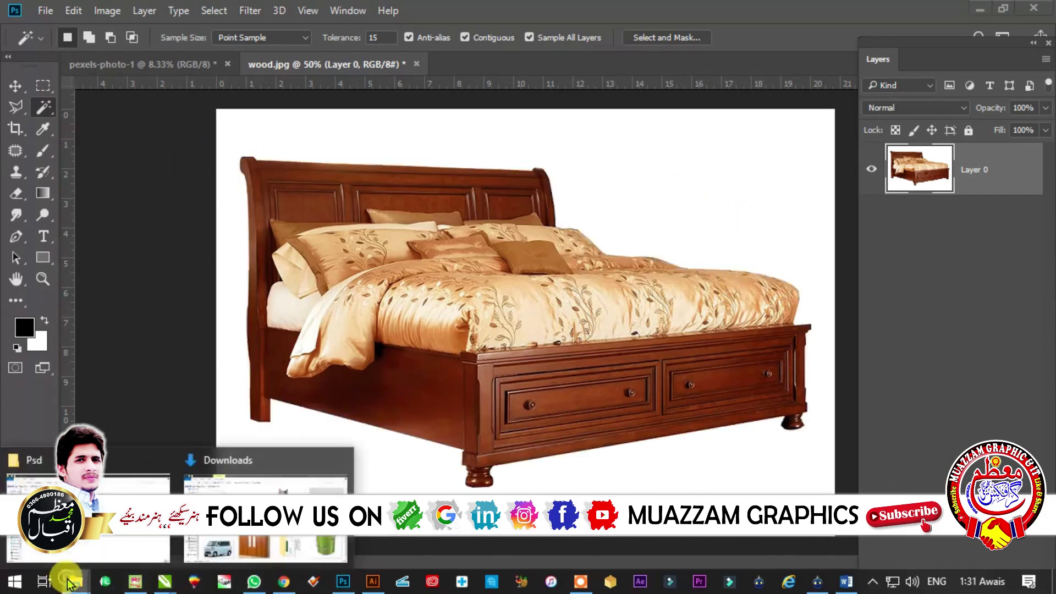
{"action": "left_click", "coordinate": [259, 475]}
{"action": "left_click", "coordinate": [469, 236]}
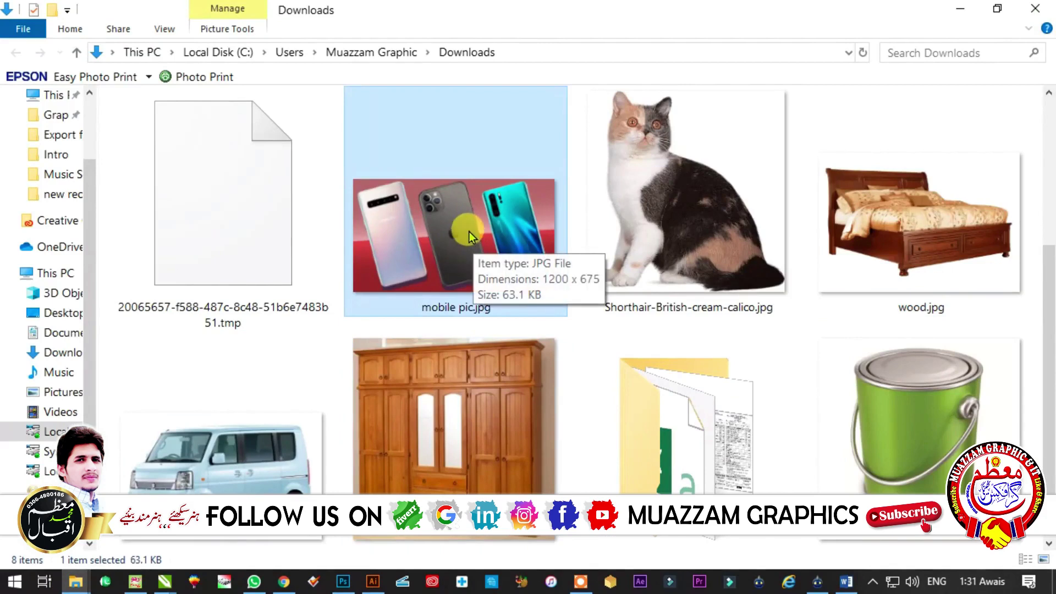
{"action": "left_click", "coordinate": [960, 9]}
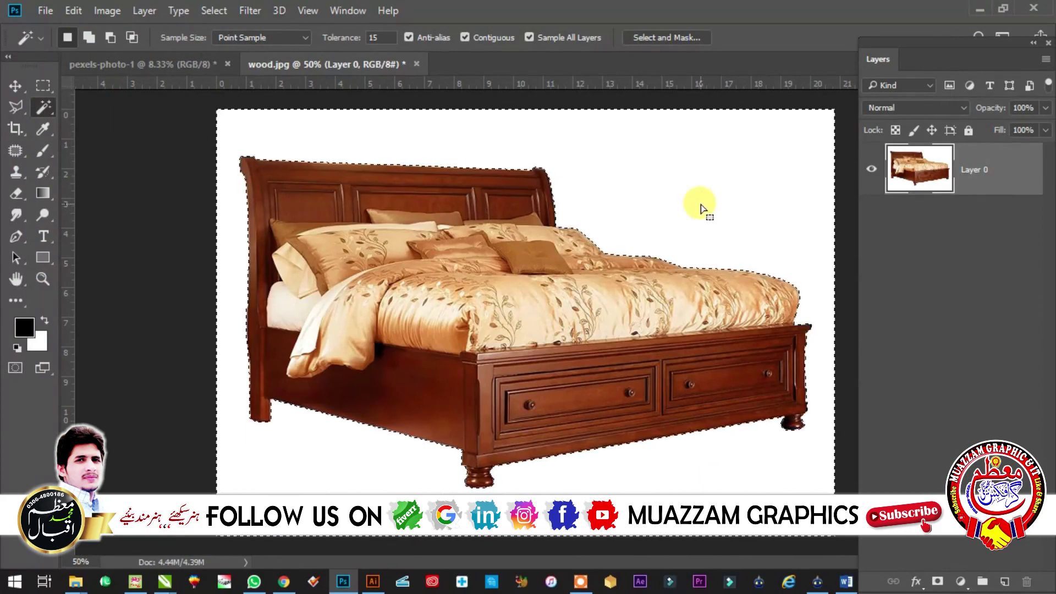
Delete the selected white background and save the bed cutout as wood.psd in Downloads
{"action": "key", "text": "Delete"}
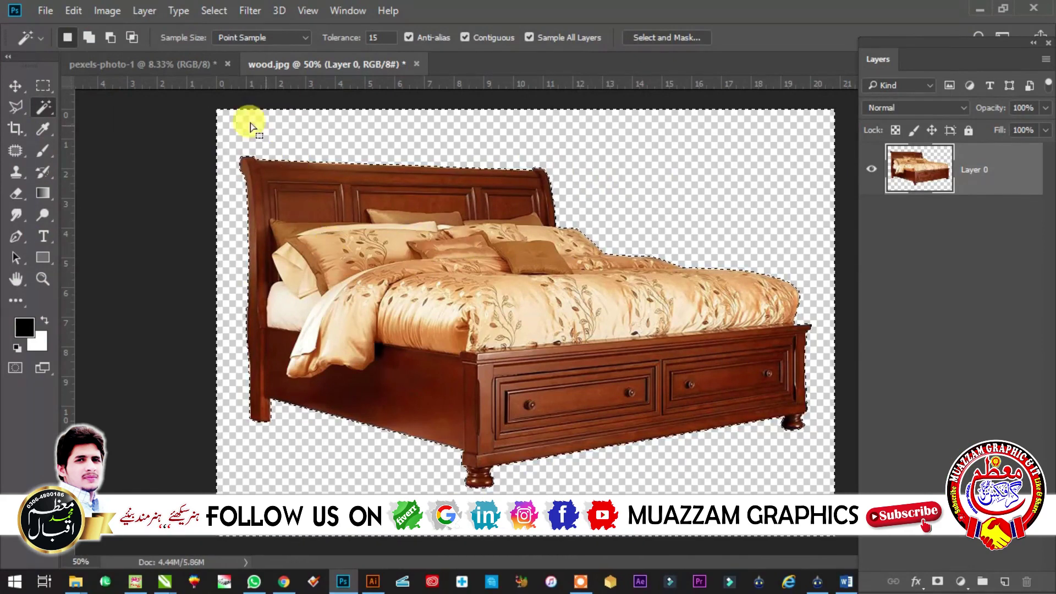
{"action": "left_click", "coordinate": [46, 12]}
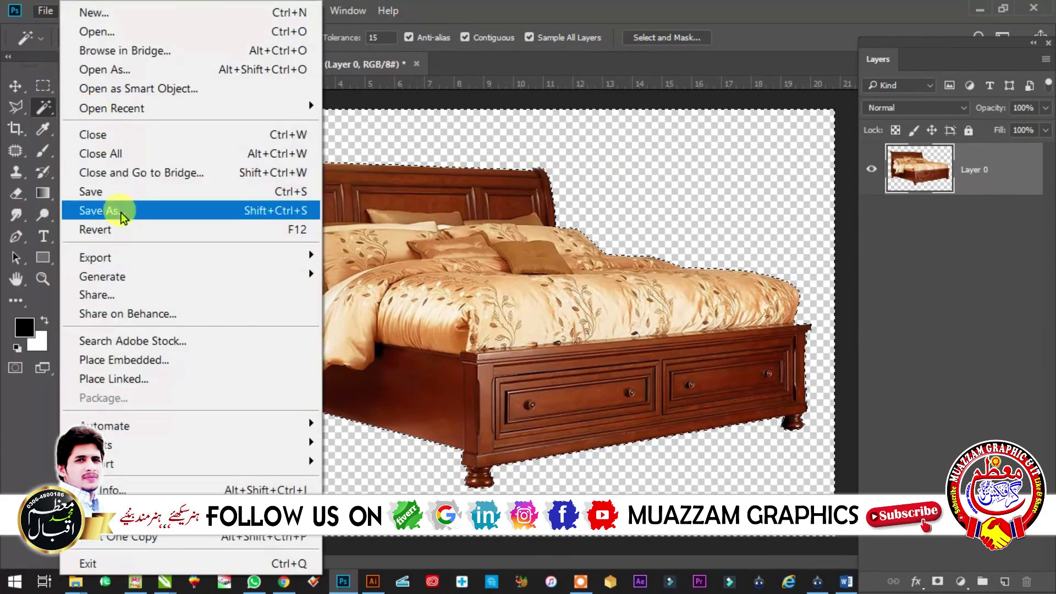
{"action": "left_click", "coordinate": [117, 191]}
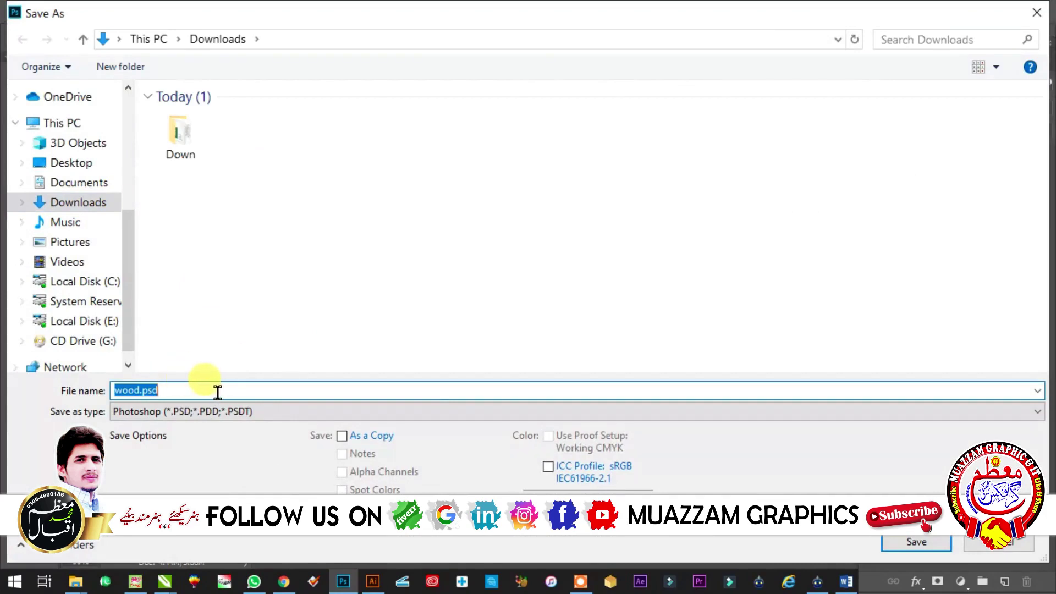
{"action": "left_click", "coordinate": [916, 542]}
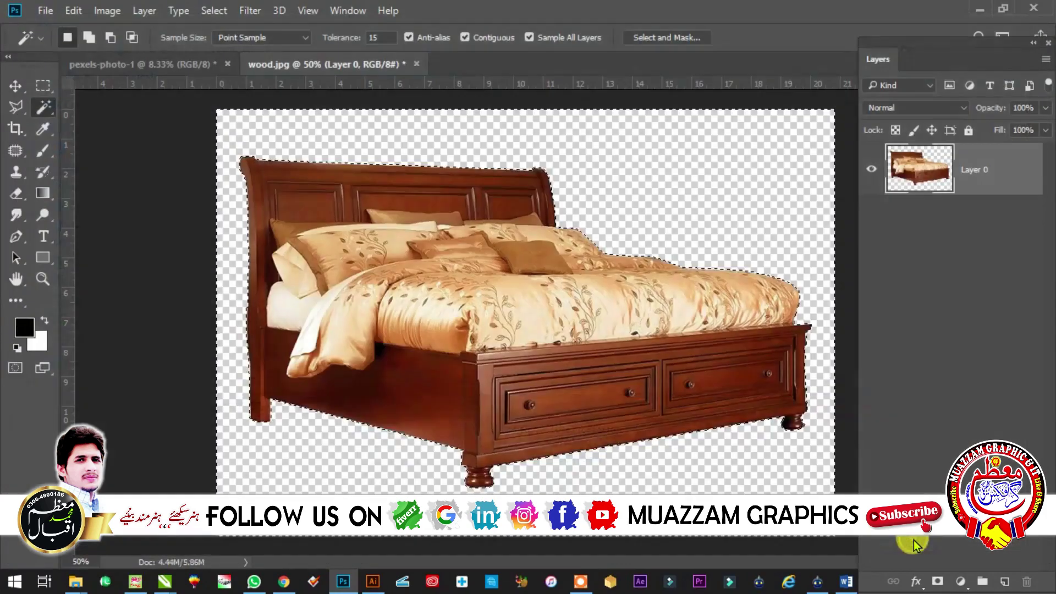
Open mobile pic.jpg from the Downloads folder in Photoshop and unlock its Background layer
{"action": "mouse_move", "coordinate": [76, 582]}
{"action": "left_click", "coordinate": [241, 548]}
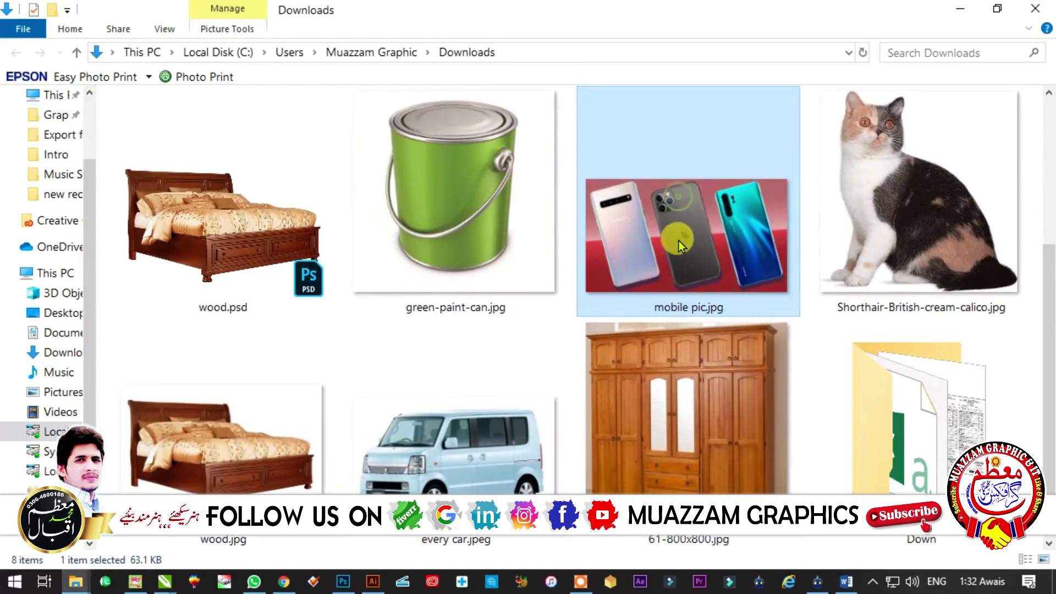
{"action": "left_click_drag", "start_coordinate": [679, 269], "coordinate": [527, 65]}
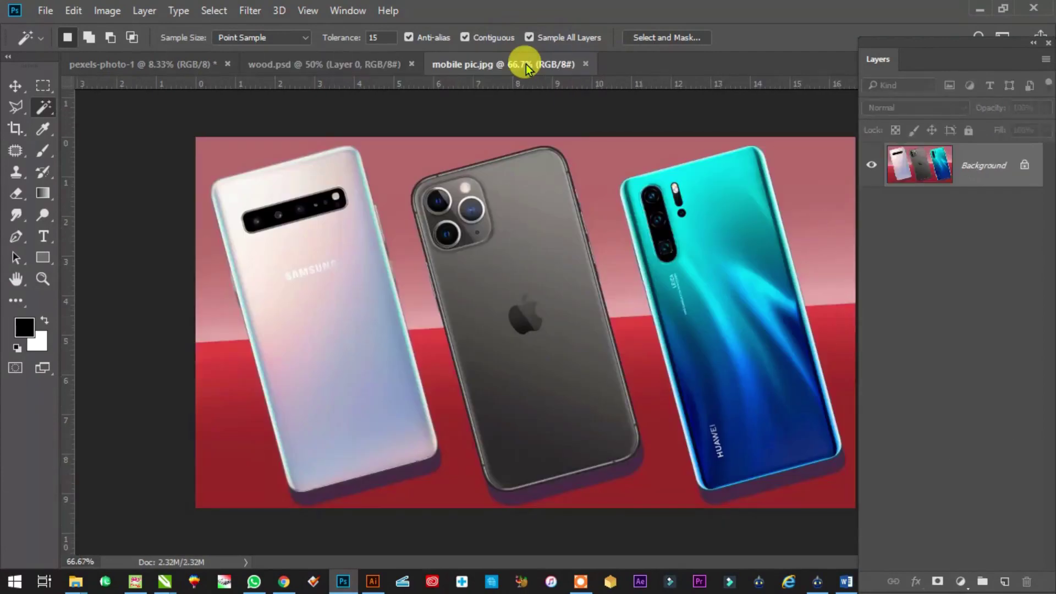
{"action": "left_click", "coordinate": [1025, 166]}
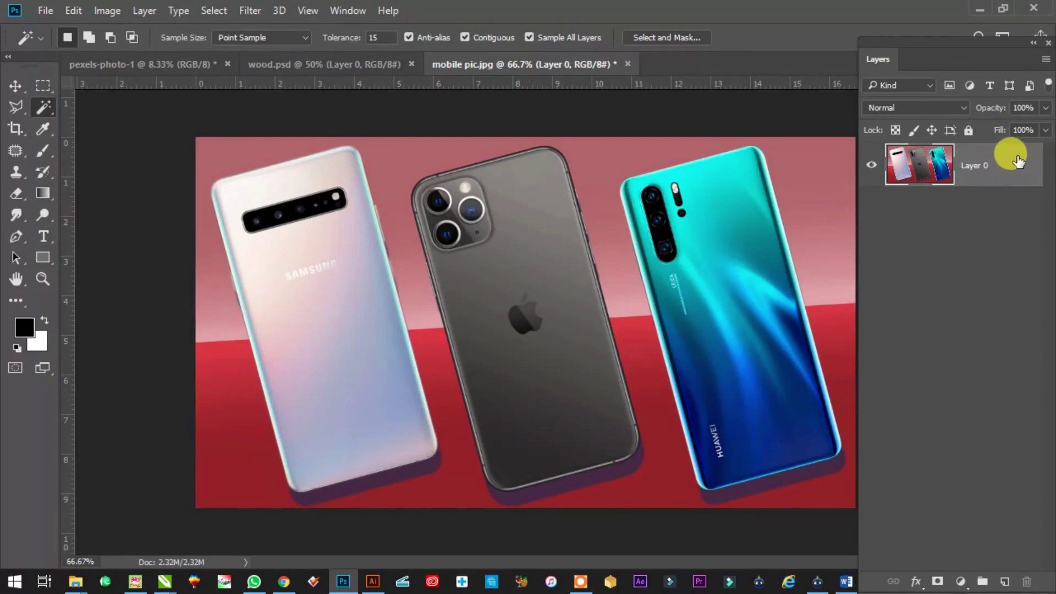
Try removing the pink upper background around the phones with the Magic Wand, undoing the deletion and clearing the selection
{"action": "left_click", "coordinate": [400, 168]}
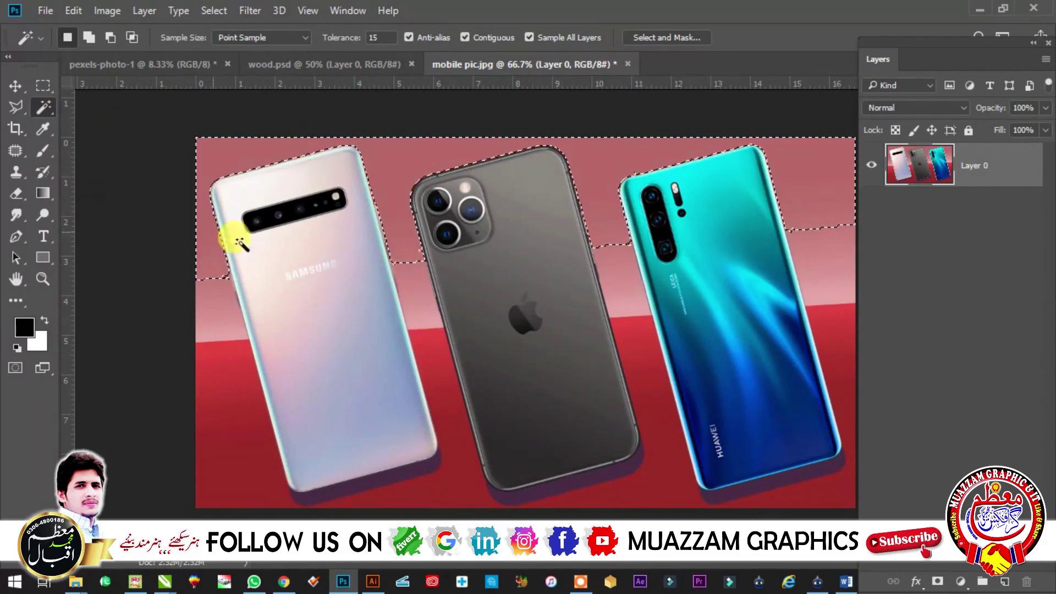
{"action": "key", "text": "shift"}
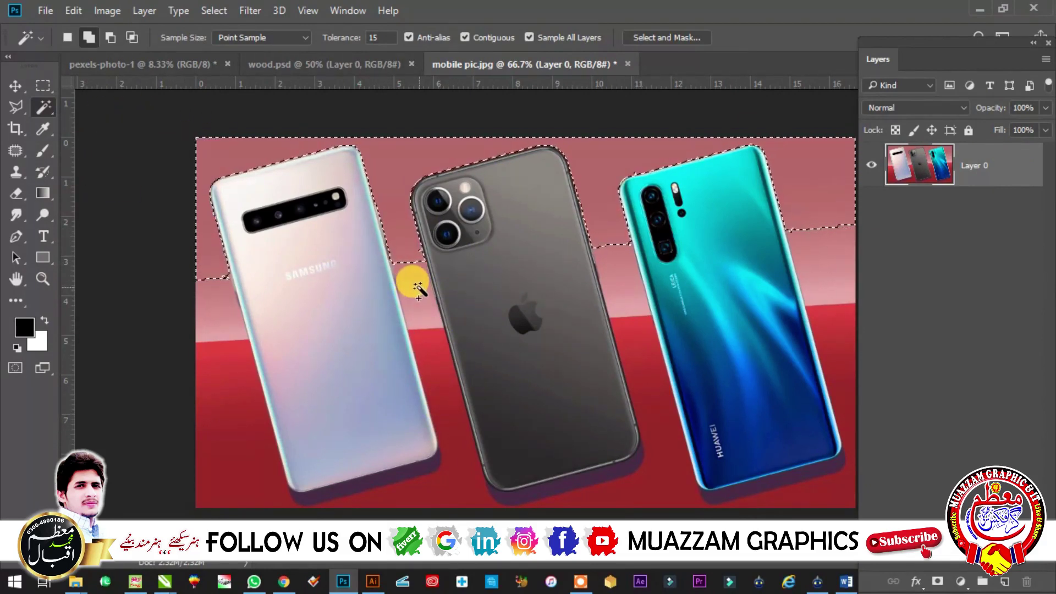
{"action": "left_click", "coordinate": [422, 315], "text": "shift"}
{"action": "left_click", "coordinate": [424, 317], "text": "shift"}
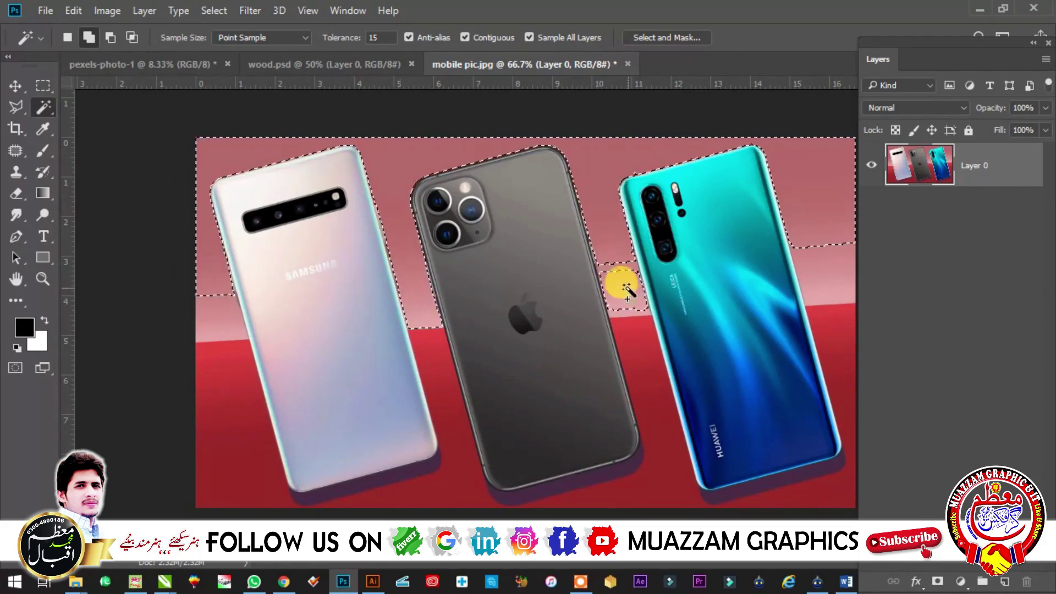
{"action": "left_click", "coordinate": [608, 285], "text": "shift"}
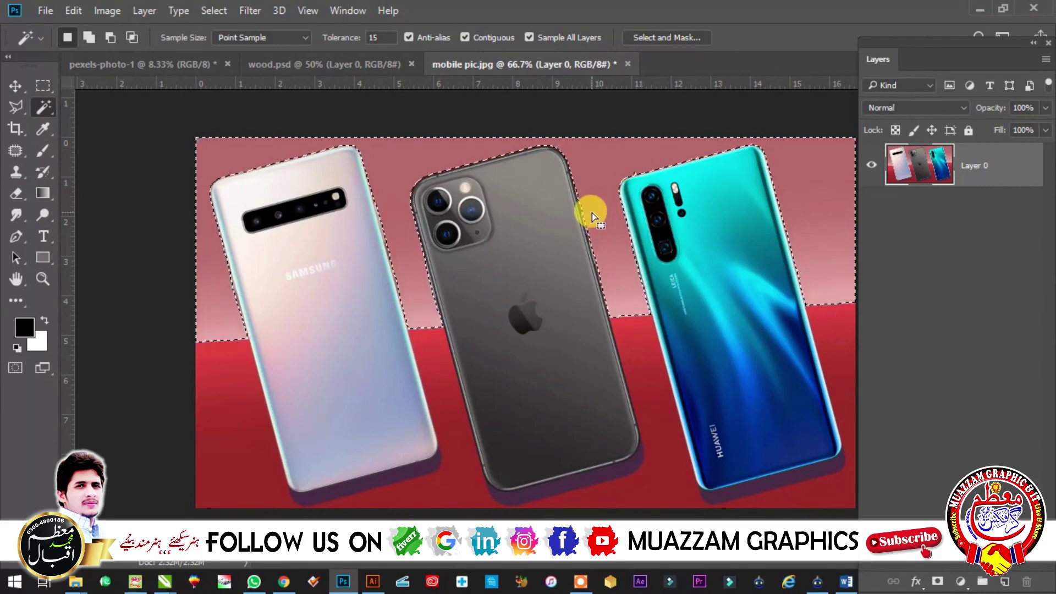
{"action": "key", "text": "Delete"}
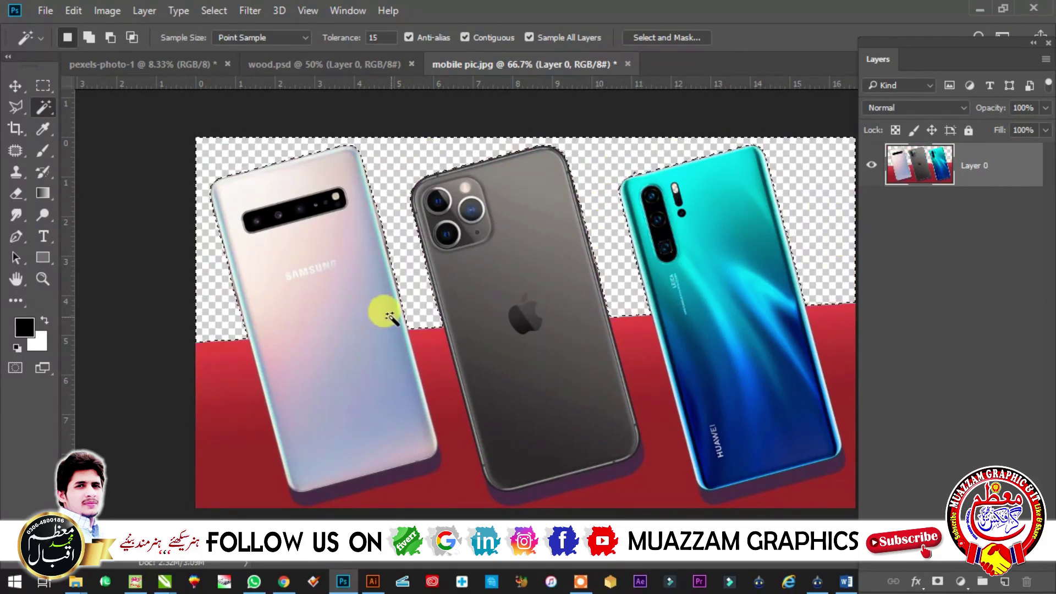
{"action": "key", "text": "ctrl+z"}
{"action": "key", "text": "ctrl+d"}
Trace the top edge and left side of the middle grey phone with the Polygonal Lasso tool at 100% zoom
{"action": "key", "text": "l"}
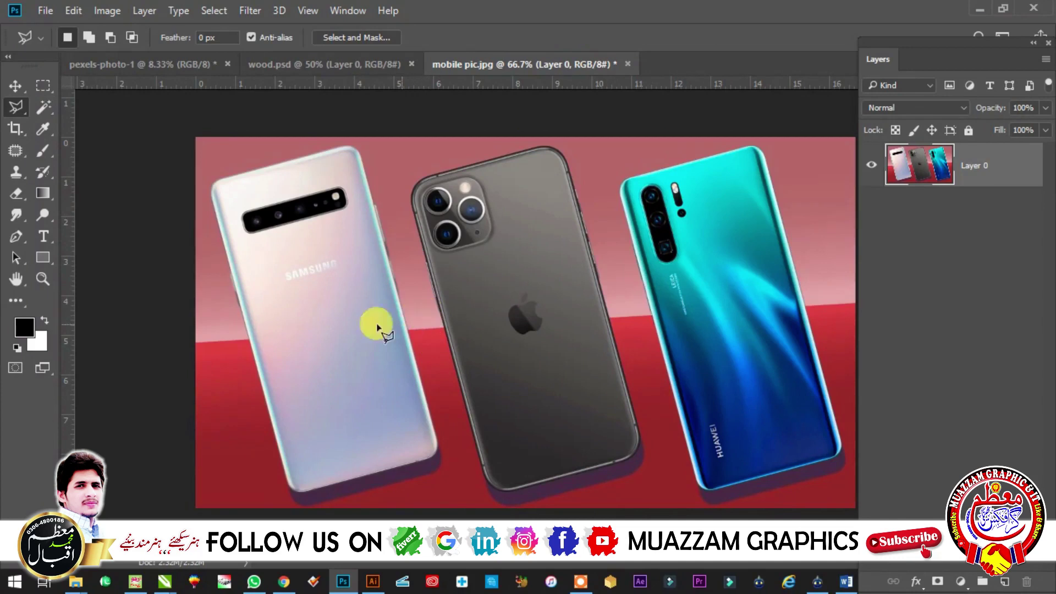
{"action": "right_click", "coordinate": [17, 109]}
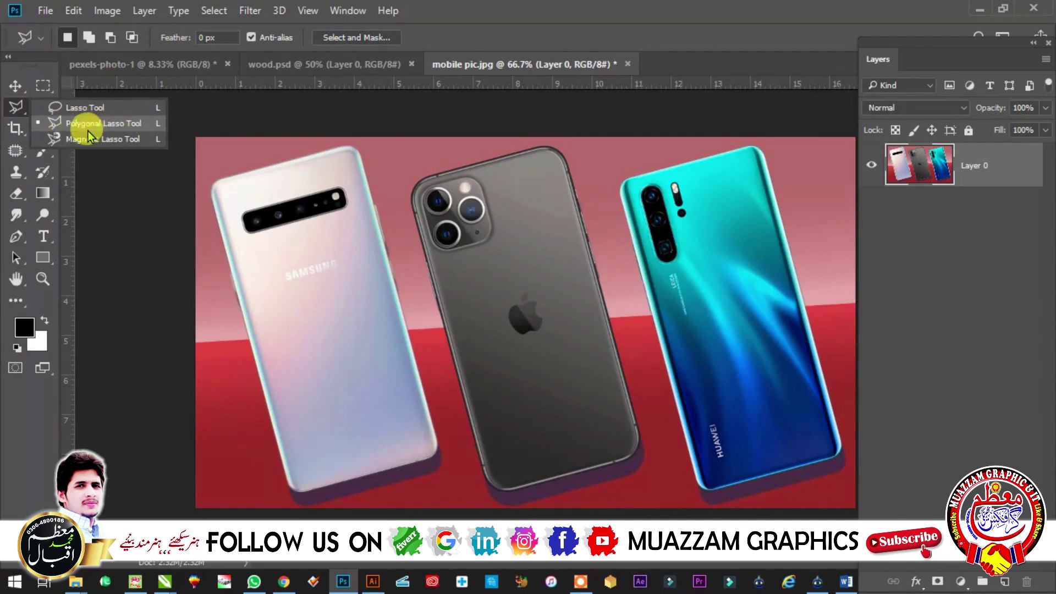
{"action": "left_click", "coordinate": [120, 126]}
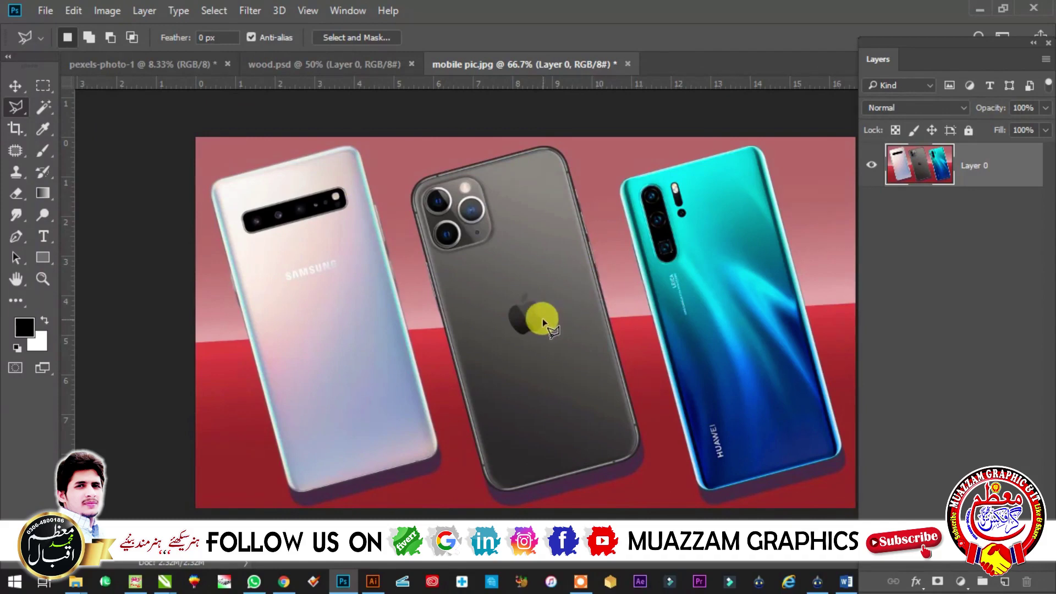
{"action": "scroll", "coordinate": [544, 324], "scroll_direction": "up", "scroll_amount": 1}
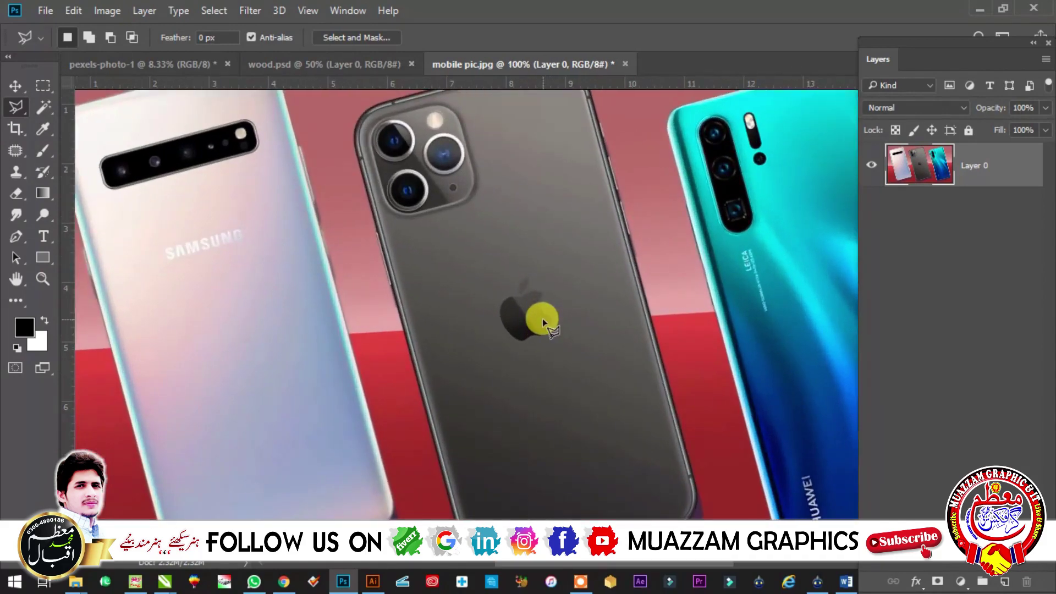
{"action": "scroll", "coordinate": [542, 321], "scroll_direction": "down", "scroll_amount": 1}
{"action": "left_click", "coordinate": [42, 279]}
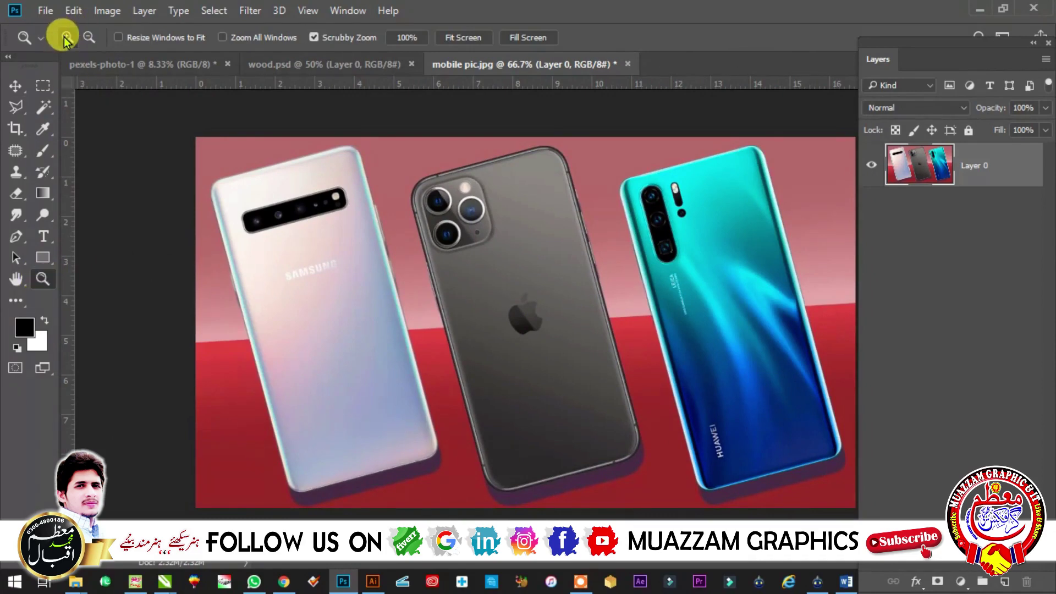
{"action": "left_click", "coordinate": [530, 290]}
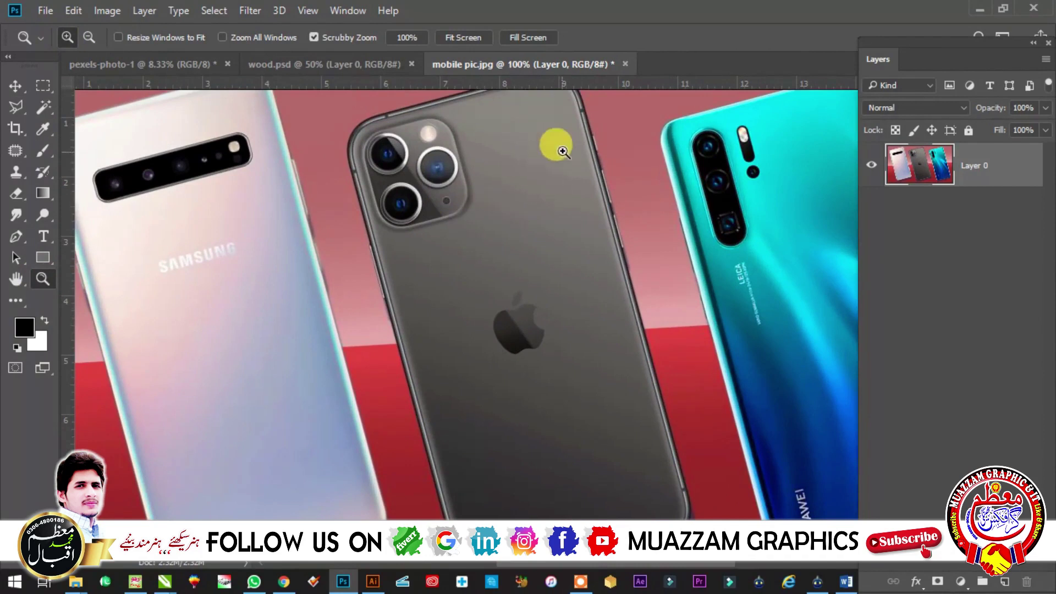
{"action": "left_click", "coordinate": [15, 278]}
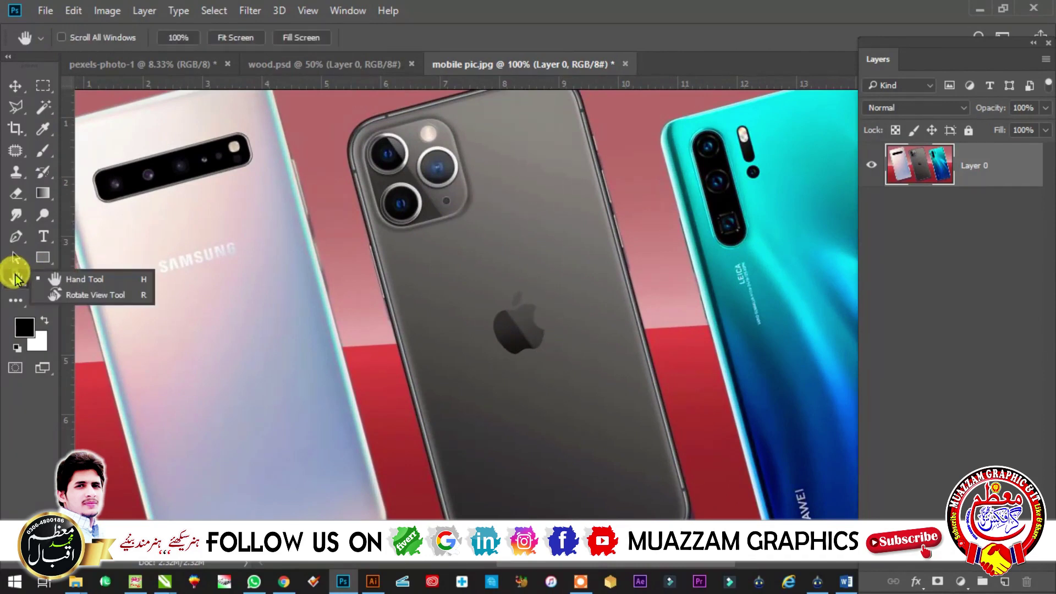
{"action": "left_click", "coordinate": [89, 280]}
{"action": "left_click_drag", "start_coordinate": [432, 187], "coordinate": [432, 236]}
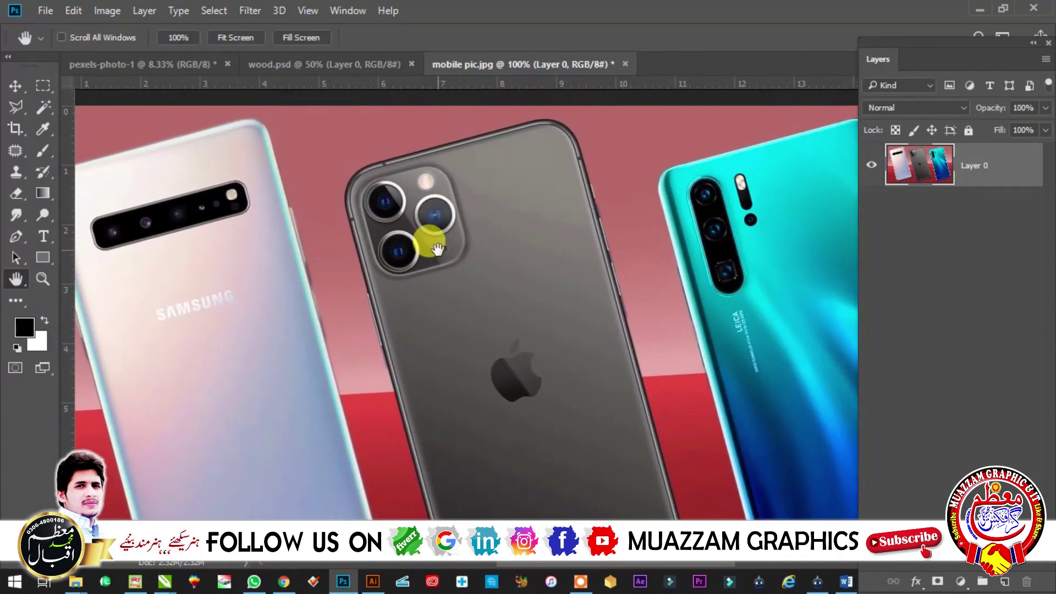
{"action": "left_click", "coordinate": [17, 109]}
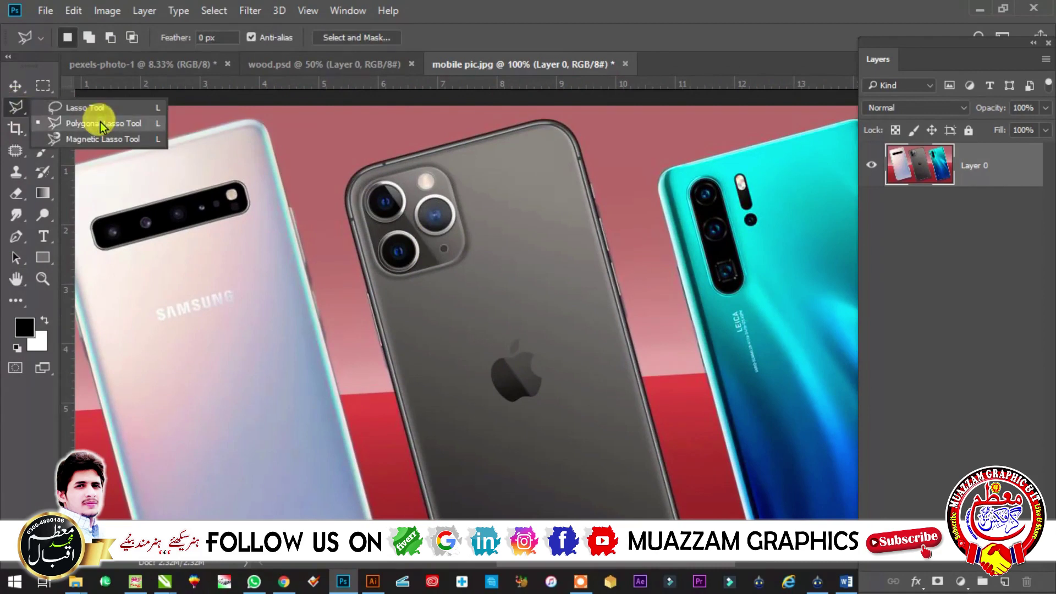
{"action": "left_click", "coordinate": [101, 124]}
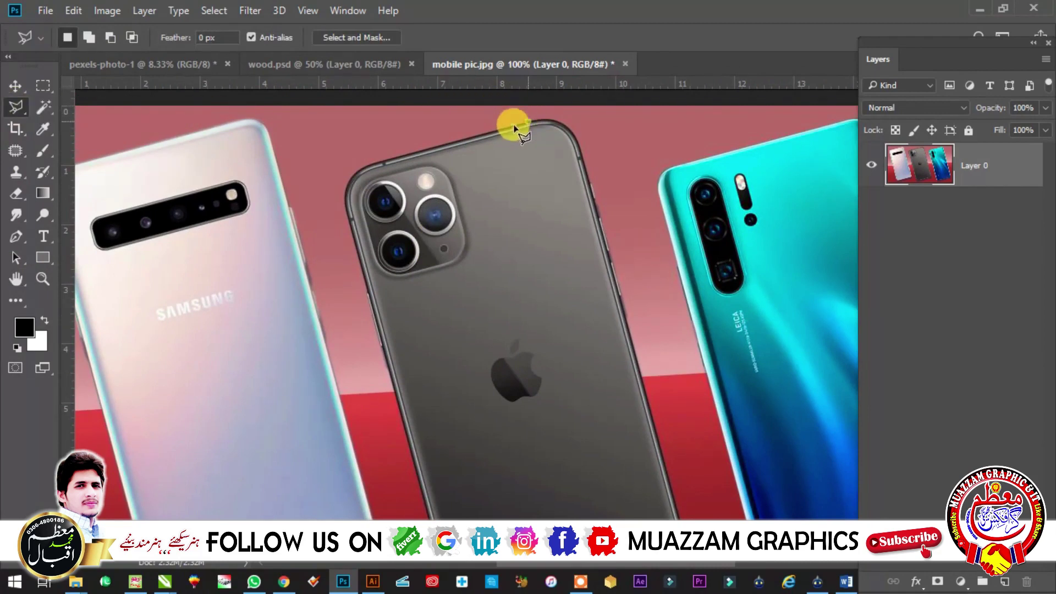
{"action": "left_click", "coordinate": [375, 163]}
{"action": "left_click", "coordinate": [348, 194]}
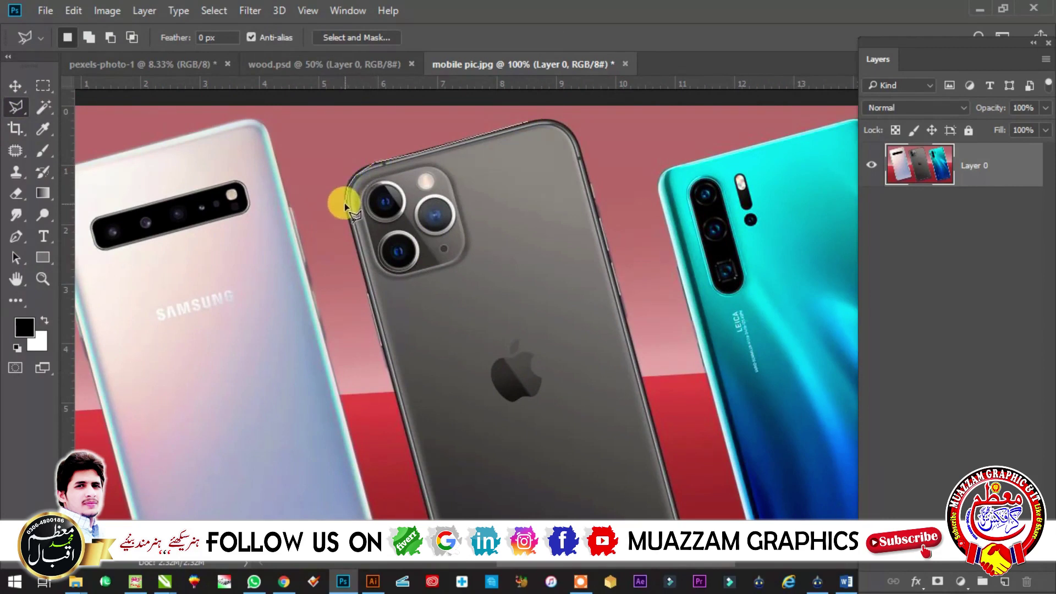
{"action": "left_click", "coordinate": [396, 387]}
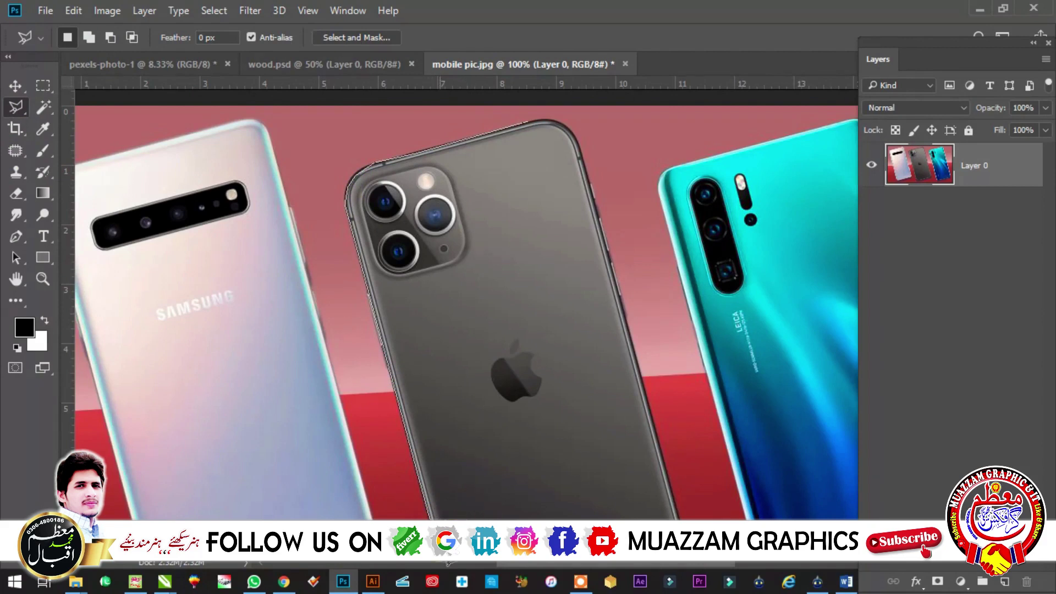
{"action": "left_click", "coordinate": [431, 513]}
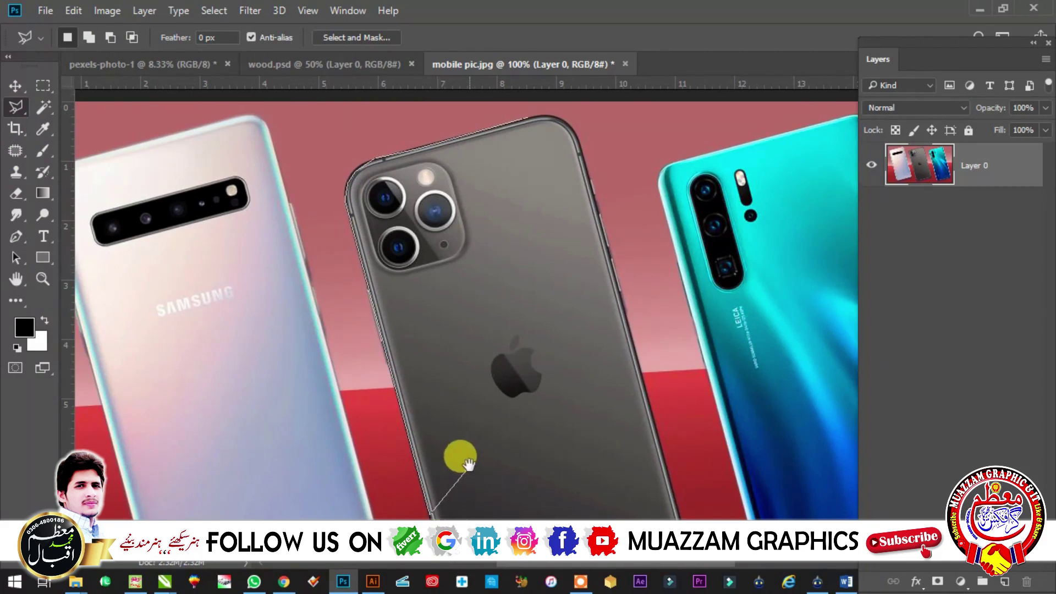
Continue the polygonal outline along the grey phone's bottom edge and right side, closing the selection at its starting point
{"action": "mouse_move", "coordinate": [473, 472]}
{"action": "left_mouse_down"}
{"action": "mouse_move", "coordinate": [480, 419]}
{"action": "mouse_move", "coordinate": [466, 252]}
{"action": "left_mouse_up"}
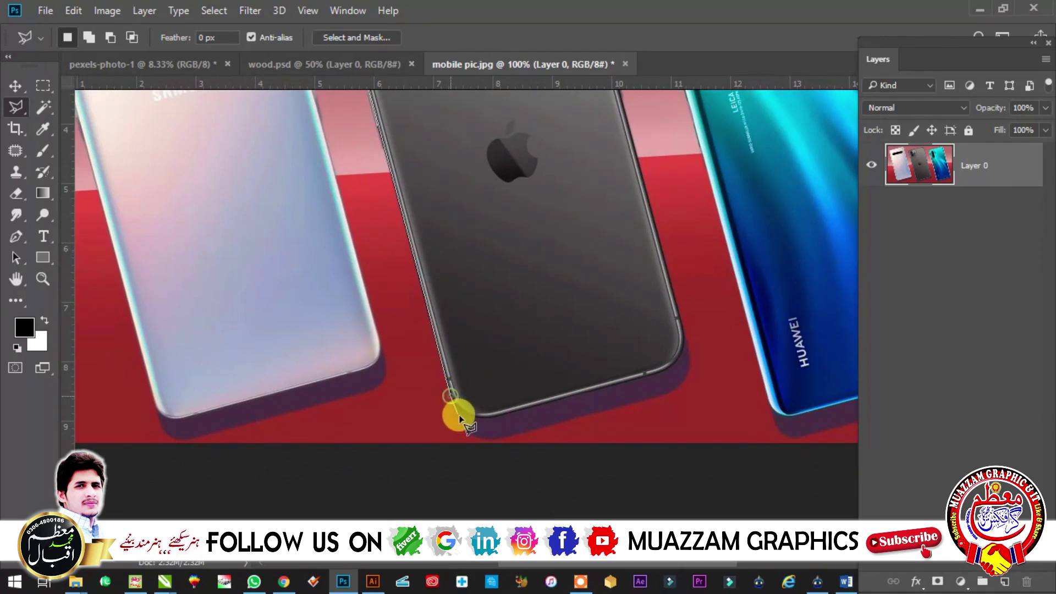
{"action": "left_click", "coordinate": [685, 356]}
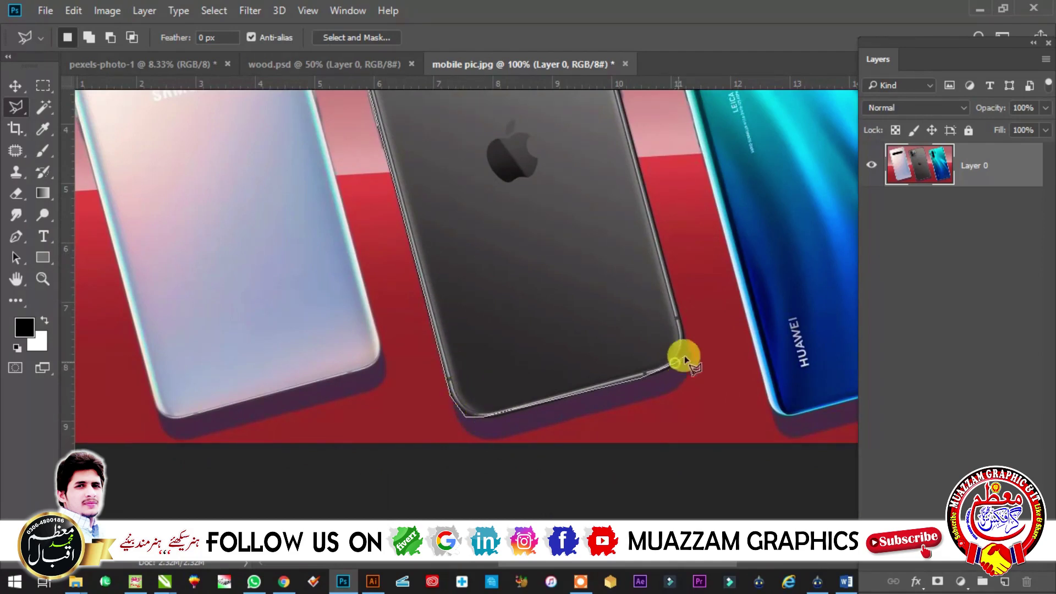
{"action": "left_click", "coordinate": [626, 136]}
{"action": "left_click_drag", "start_coordinate": [626, 135], "coordinate": [654, 415]}
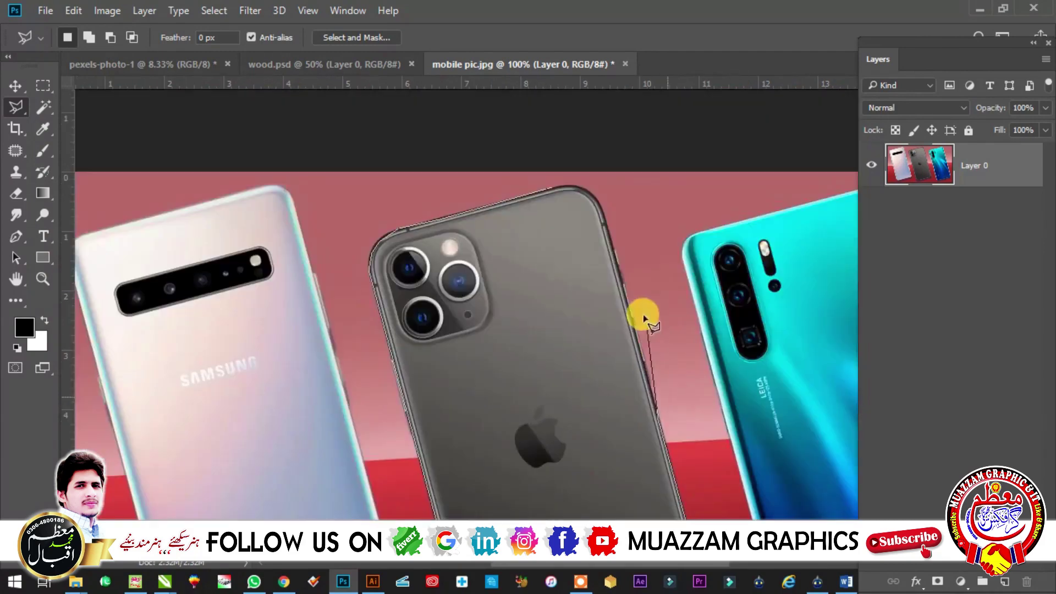
{"action": "left_click", "coordinate": [602, 205]}
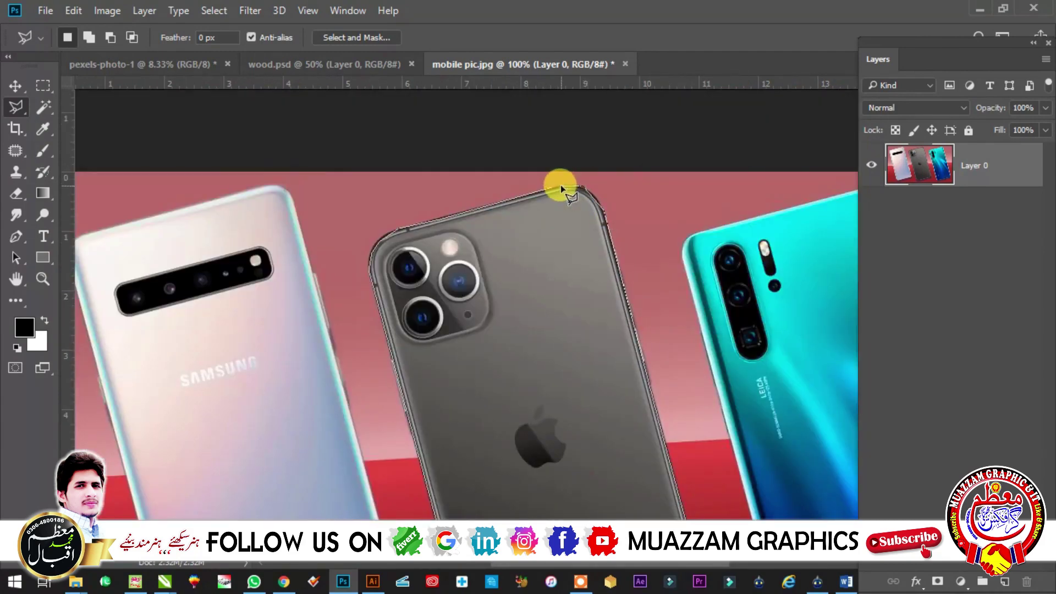
{"action": "left_click", "coordinate": [560, 188]}
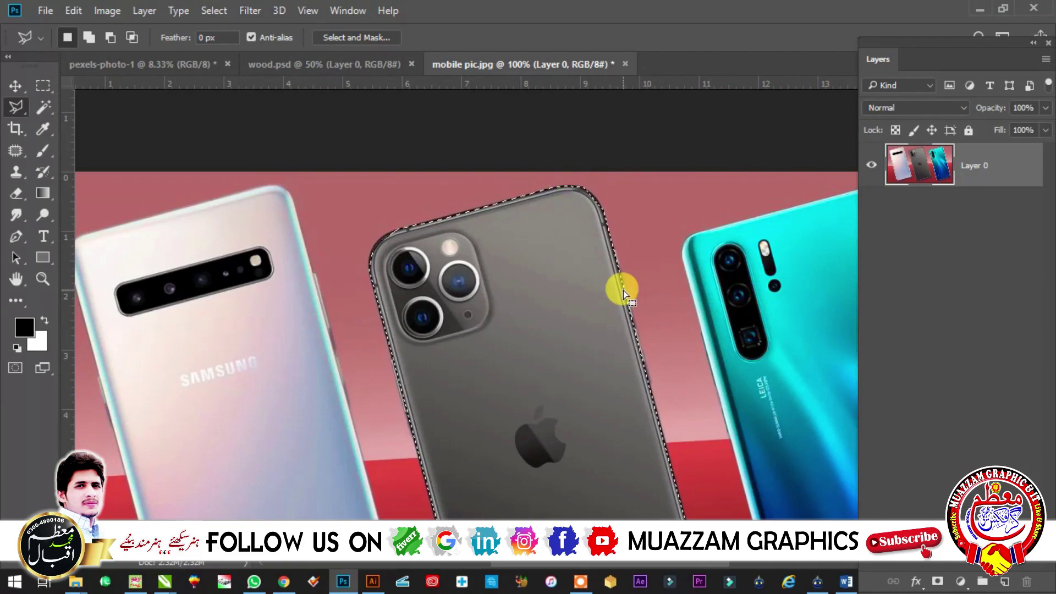
Try deleting the selected grey phone, and undo the deletion
{"action": "left_click", "coordinate": [42, 278]}
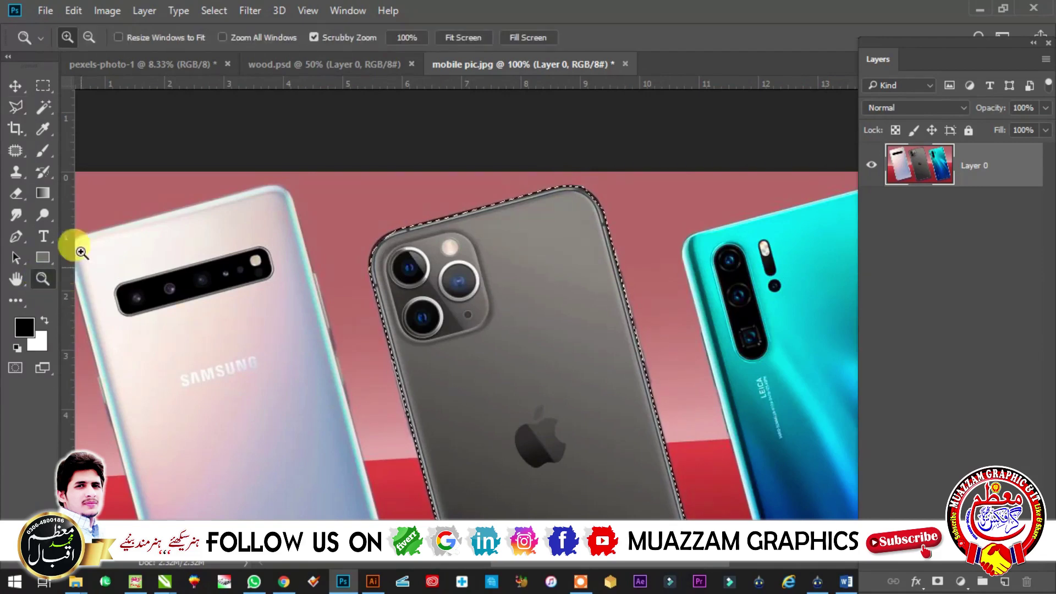
{"action": "left_click", "coordinate": [88, 37]}
{"action": "left_click", "coordinate": [424, 330]}
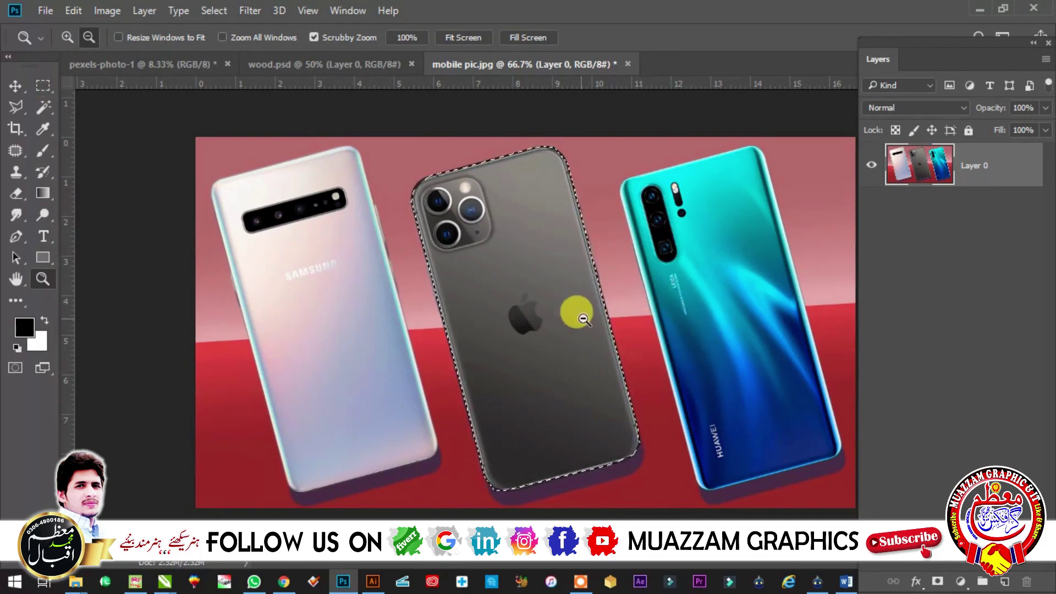
{"action": "key", "text": "Delete"}
{"action": "key", "text": "ctrl+z"}
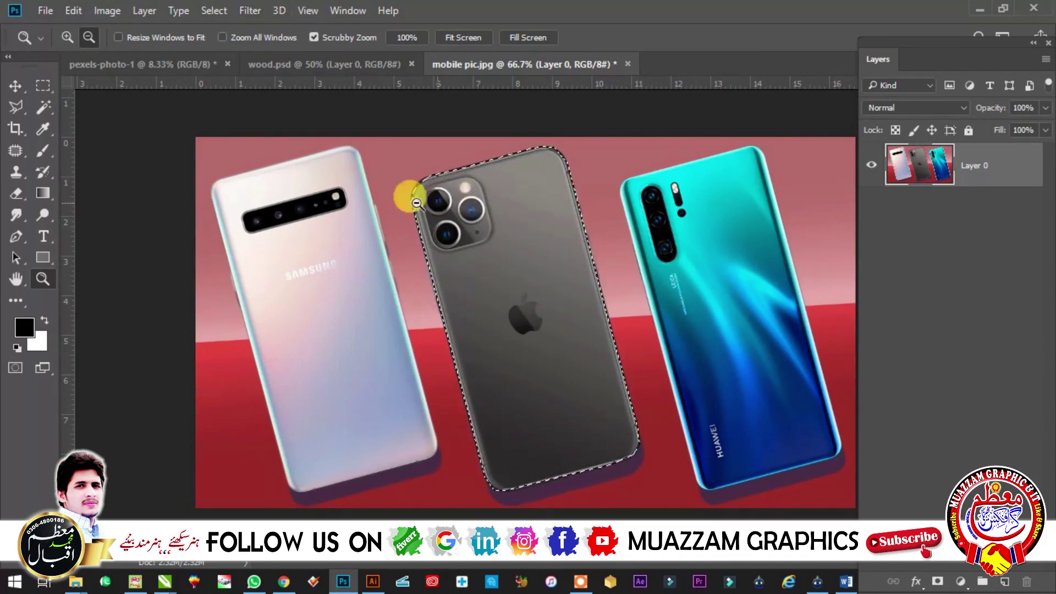
Invert the selection, delete everything around the grey phone and deselect
{"action": "left_click", "coordinate": [214, 12]}
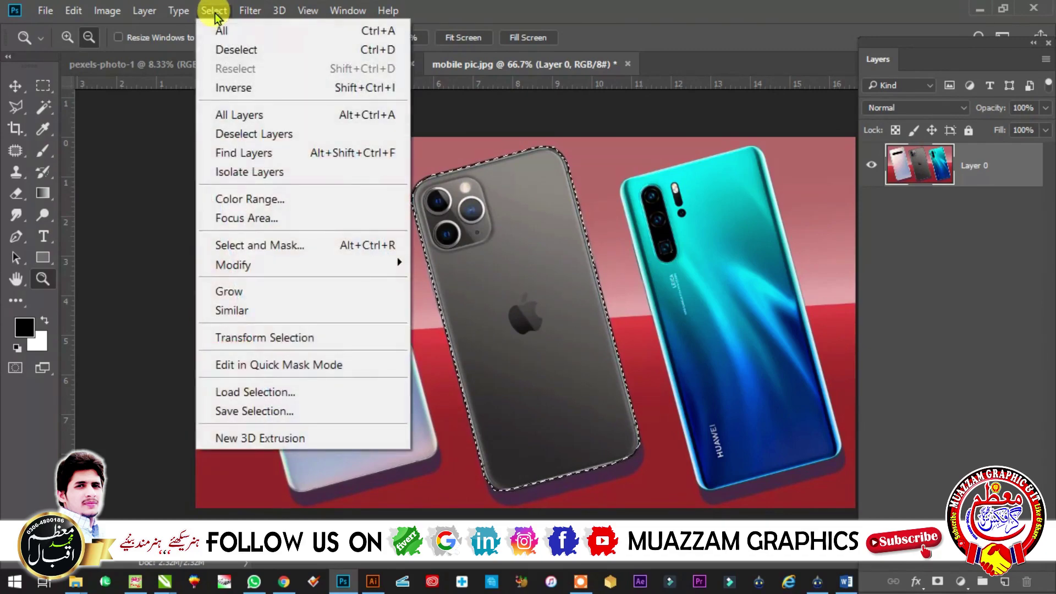
{"action": "left_click", "coordinate": [380, 88]}
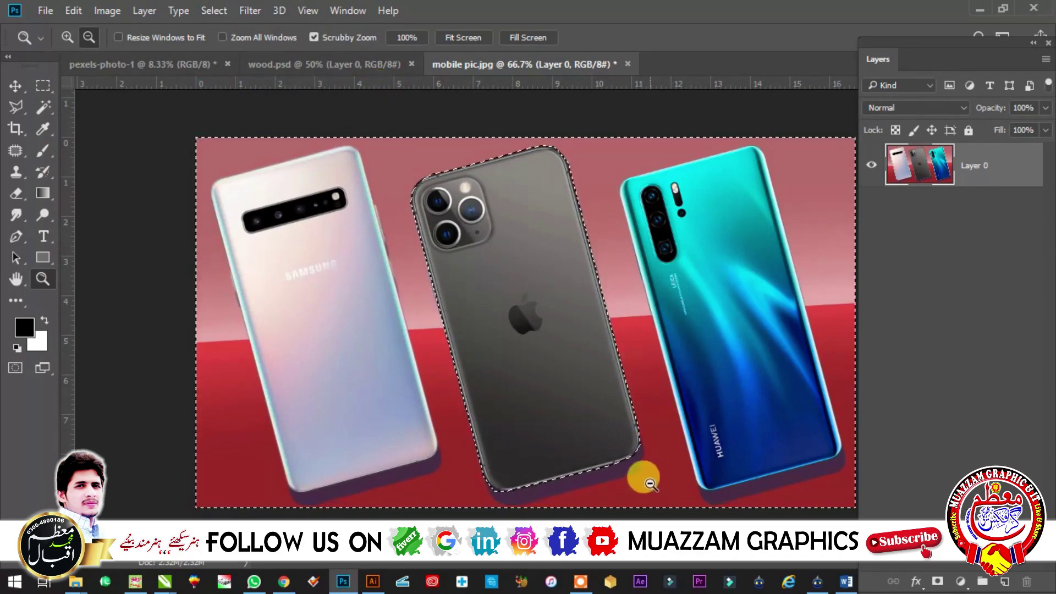
{"action": "key", "text": "Delete"}
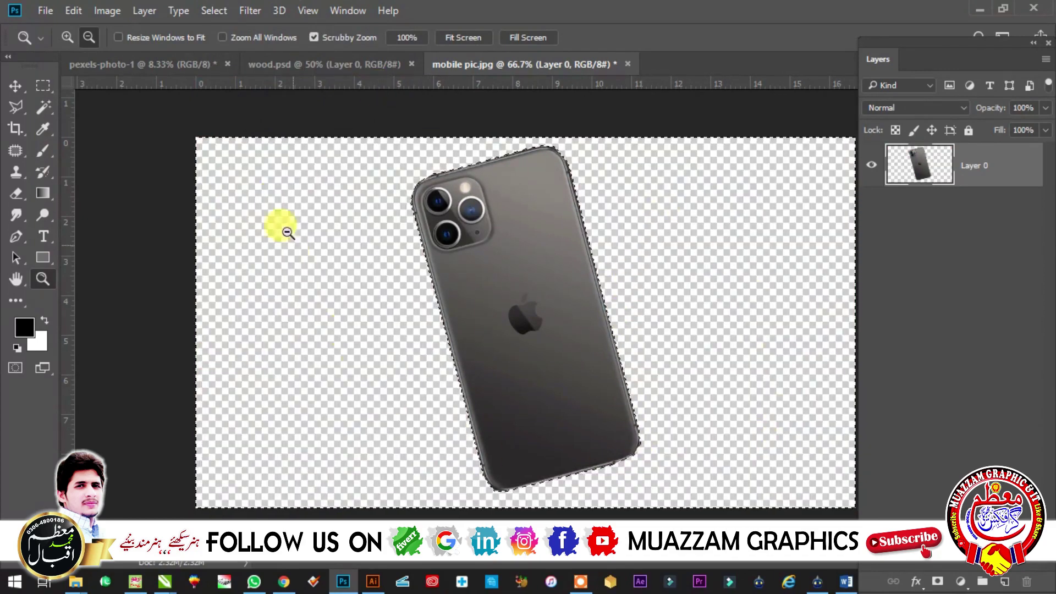
{"action": "key", "text": "ctrl+d"}
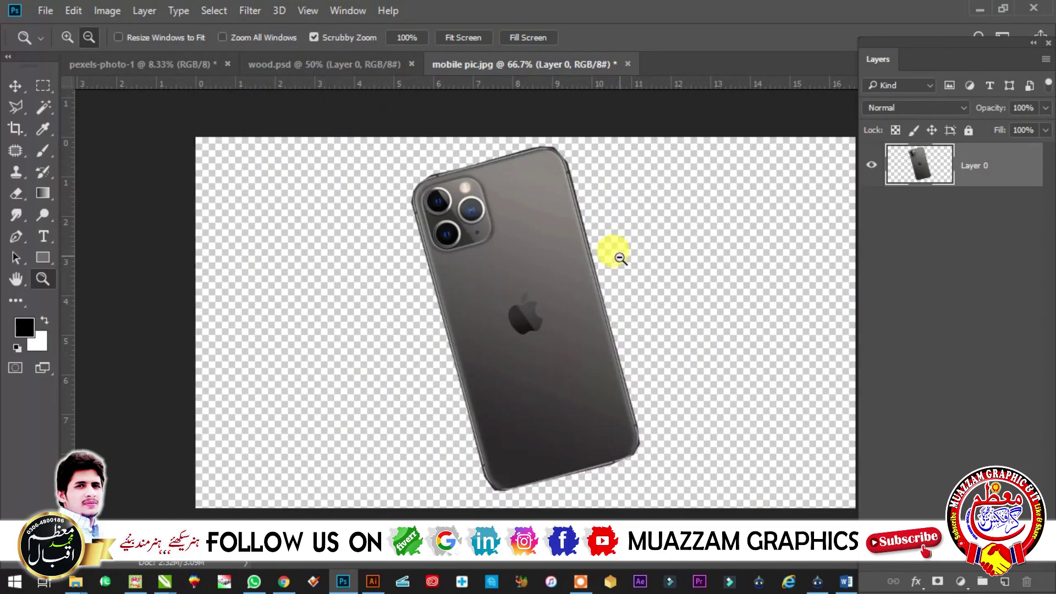
Save the phone cutout as a Photoshop file named iphone in the Downloads folder
{"action": "key", "text": "ctrl+shift+s"}
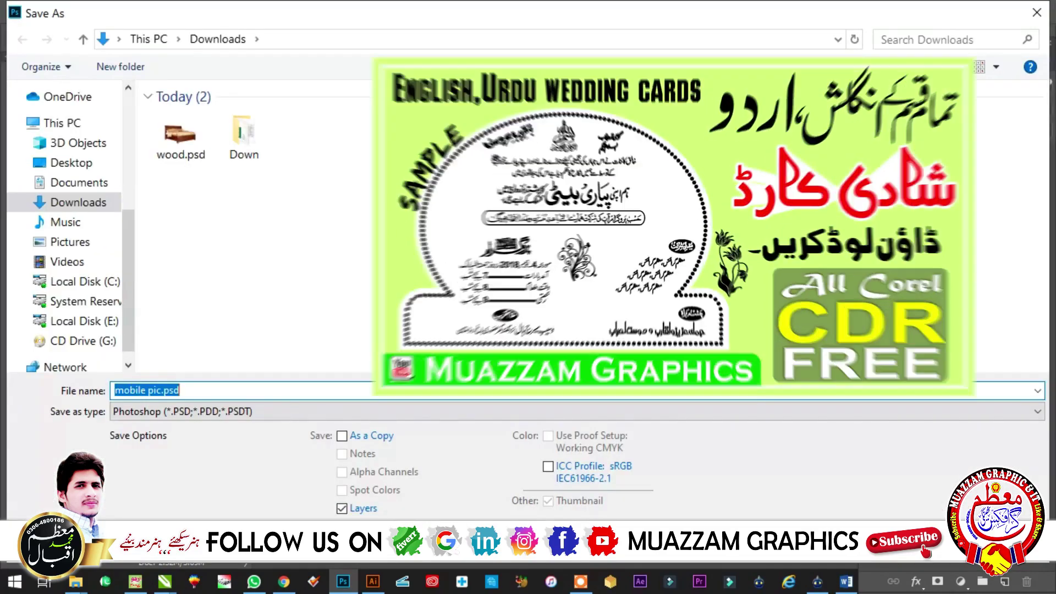
{"action": "type", "text": "ipho"}
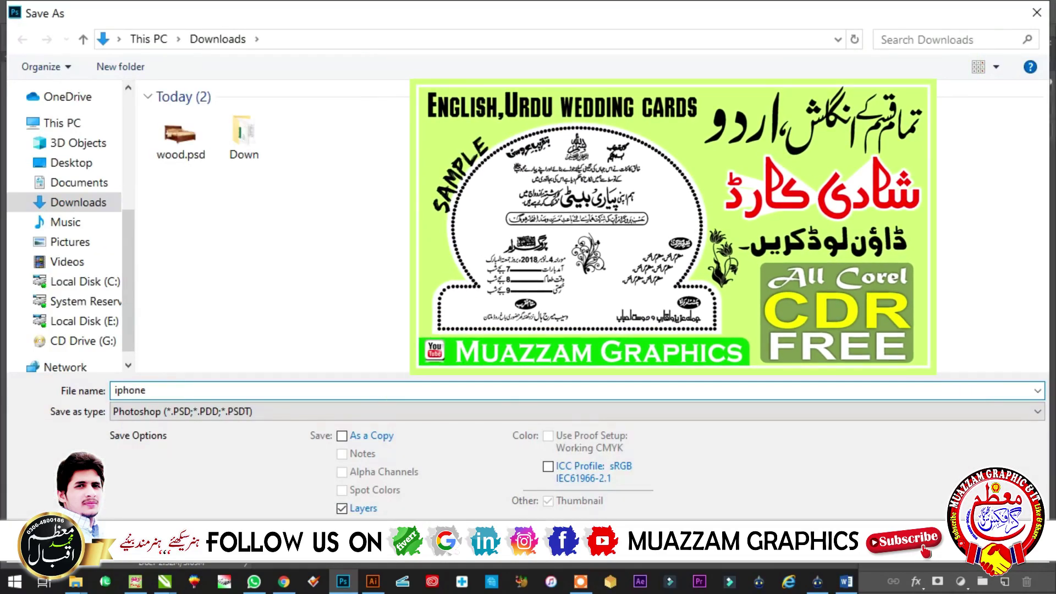
{"action": "type", "text": "ne"}
{"action": "key", "text": "Return"}
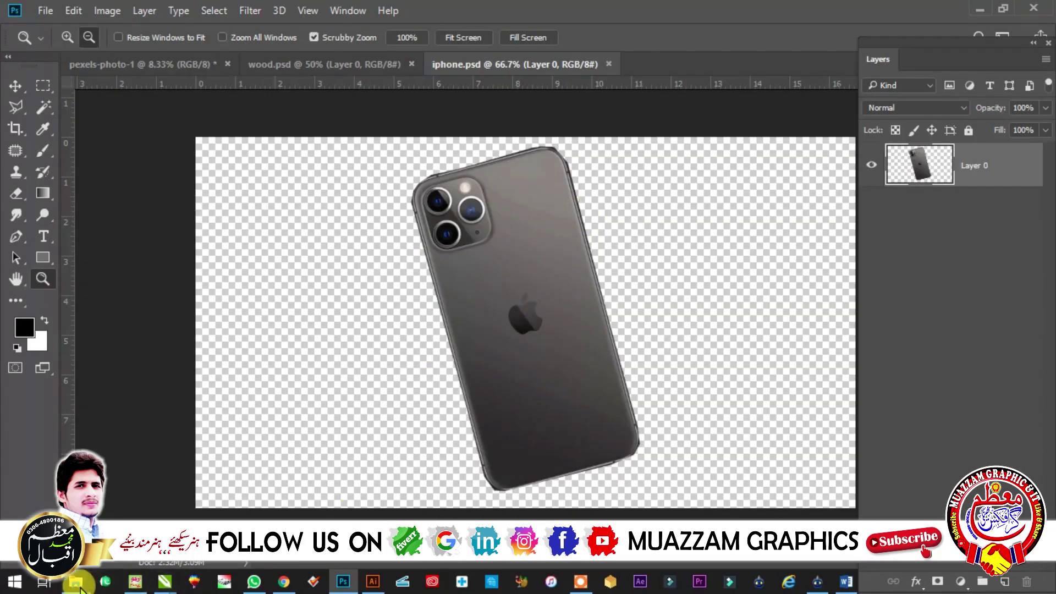
Switch to the Downloads folder in File Explorer and look over the saved PSD cutouts and the original wood.jpg
{"action": "mouse_move", "coordinate": [81, 585]}
{"action": "left_click", "coordinate": [296, 483]}
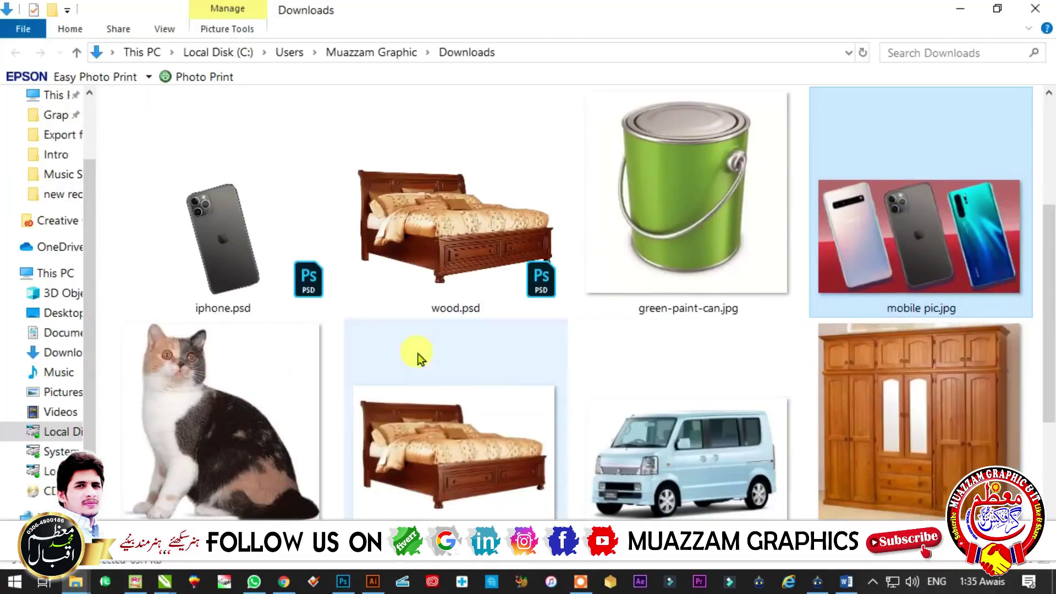
{"action": "left_click", "coordinate": [246, 247]}
{"action": "left_click", "coordinate": [478, 236]}
{"action": "scroll", "coordinate": [671, 435], "scroll_direction": "down", "scroll_amount": 3}
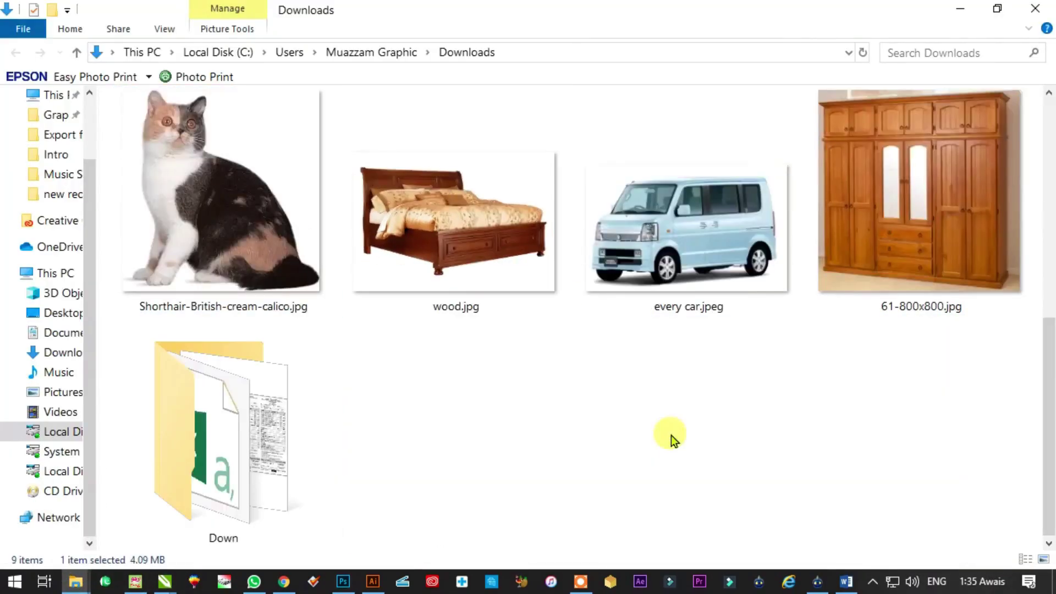
{"action": "left_click", "coordinate": [449, 242]}
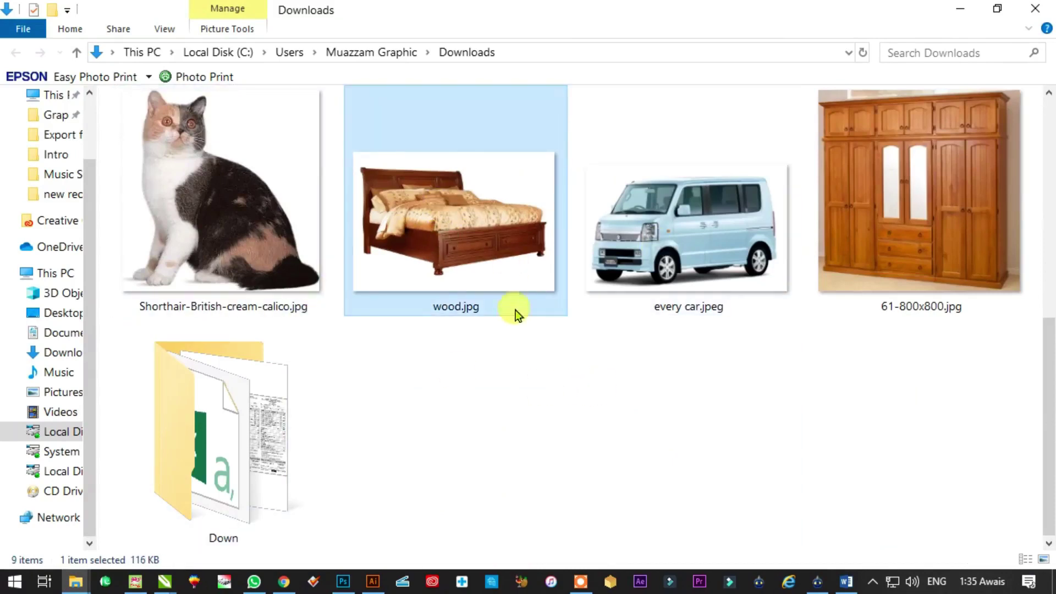
{"action": "scroll", "coordinate": [483, 305], "scroll_direction": "up", "scroll_amount": 3}
{"action": "scroll", "coordinate": [444, 457], "scroll_direction": "down", "scroll_amount": 1}
Select iphone.psd, wood.psd and wood.jpg together and place them in the open CorelDRAW card design beside the page
{"action": "left_click", "coordinate": [437, 246]}
{"action": "left_click", "coordinate": [253, 256], "text": "ctrl"}
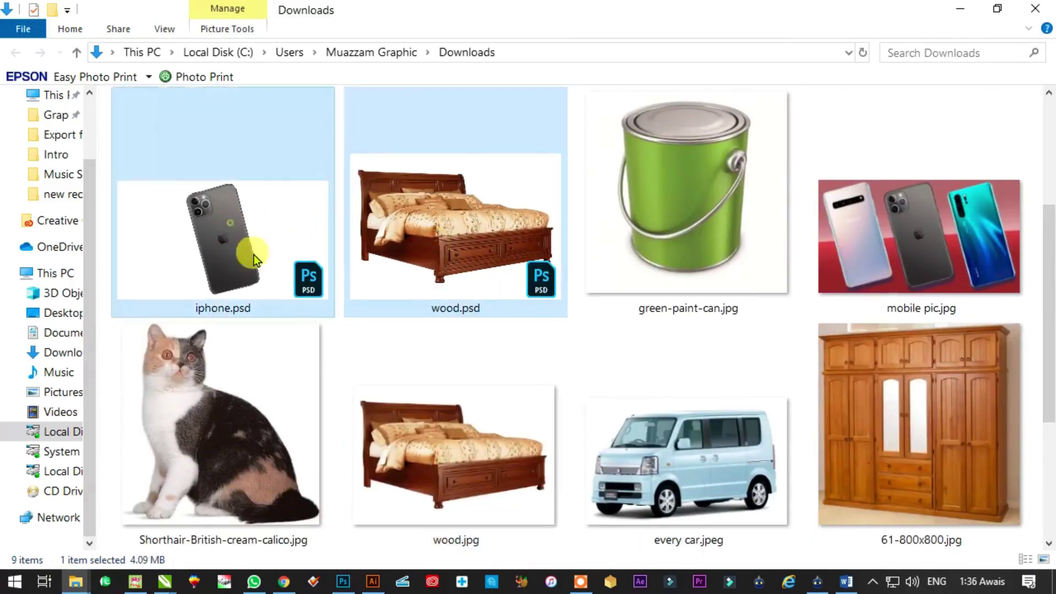
{"action": "left_click", "coordinate": [429, 454], "text": "ctrl"}
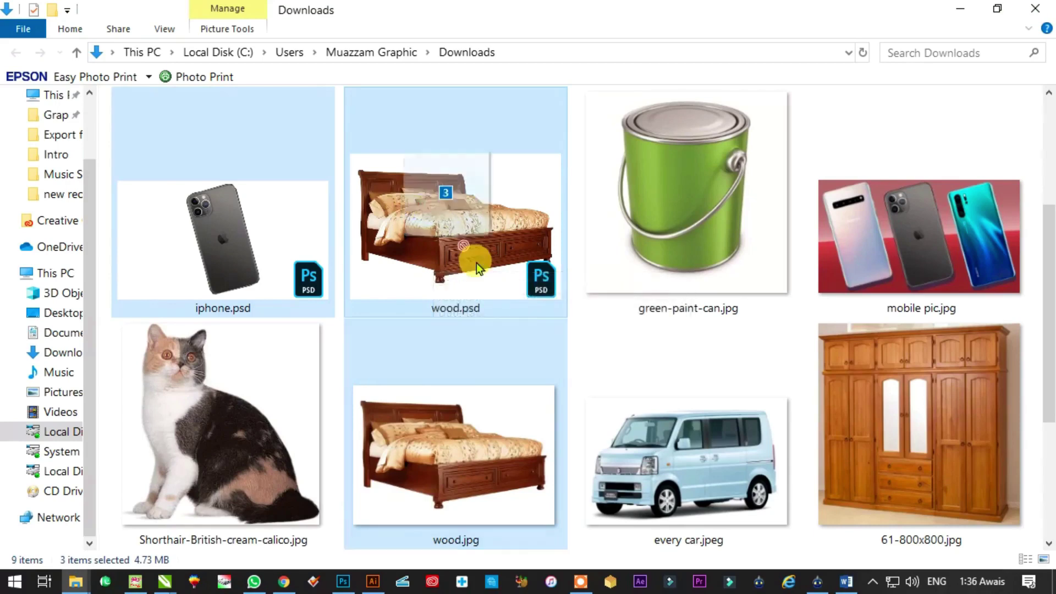
{"action": "left_click_drag", "start_coordinate": [443, 185], "coordinate": [232, 321]}
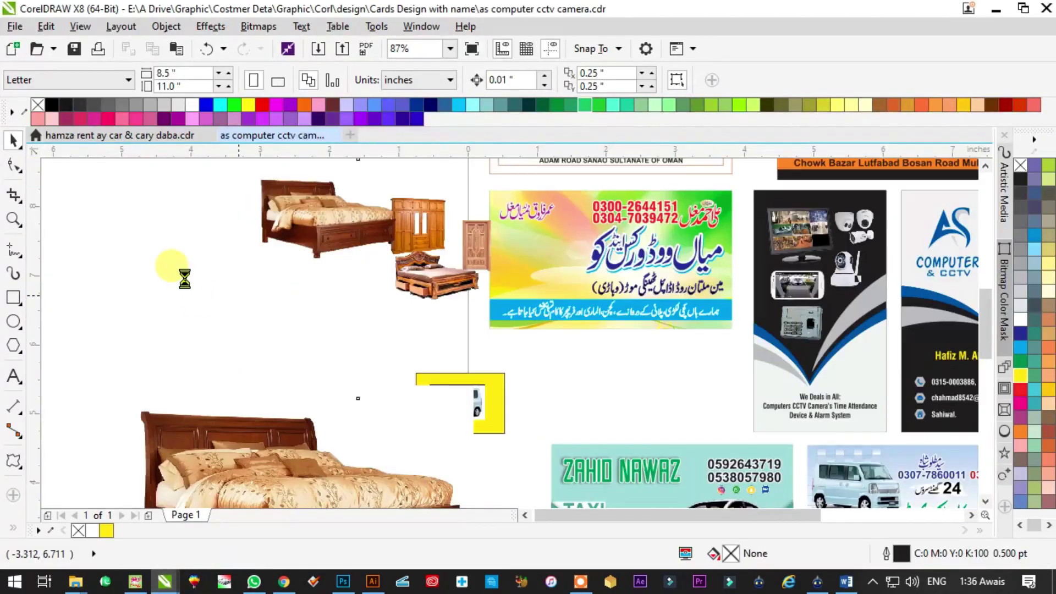
{"action": "scroll", "coordinate": [440, 319], "scroll_direction": "down", "scroll_amount": 3}
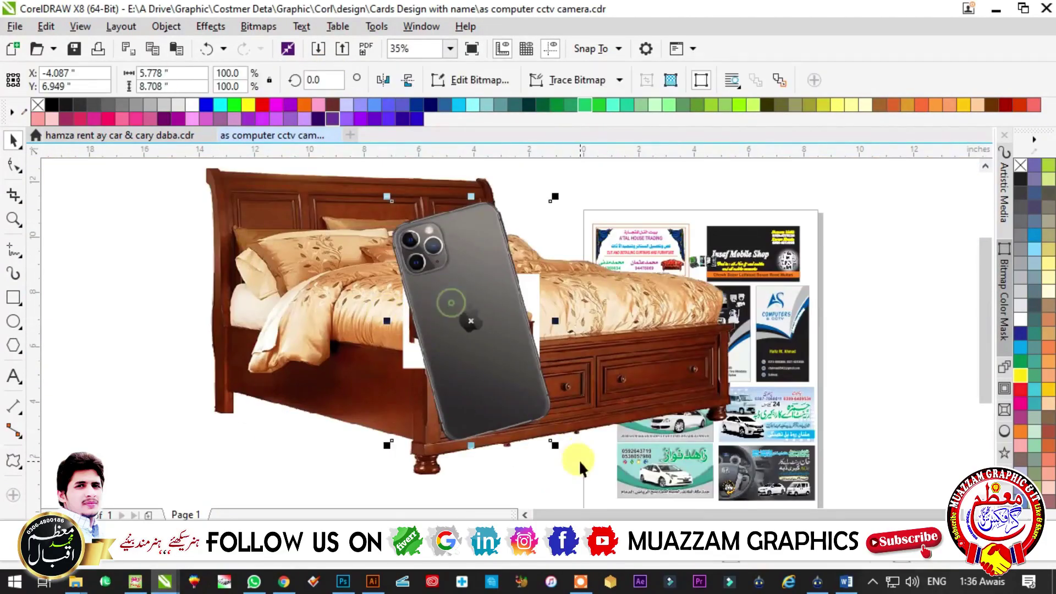
Scale the imported pictures down to 23.7% and move the white-background bed picture onto the yellow-green wood works card
{"action": "left_click_drag", "start_coordinate": [556, 444], "coordinate": [506, 354]}
{"action": "scroll", "coordinate": [315, 341], "scroll_direction": "up", "scroll_amount": 1}
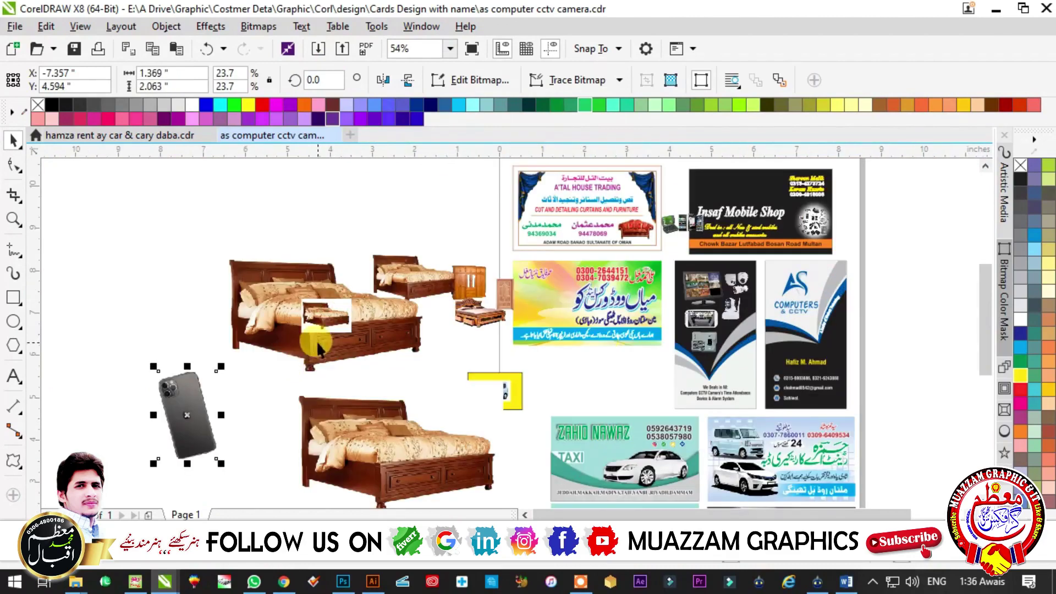
{"action": "left_click_drag", "start_coordinate": [362, 345], "coordinate": [572, 330]}
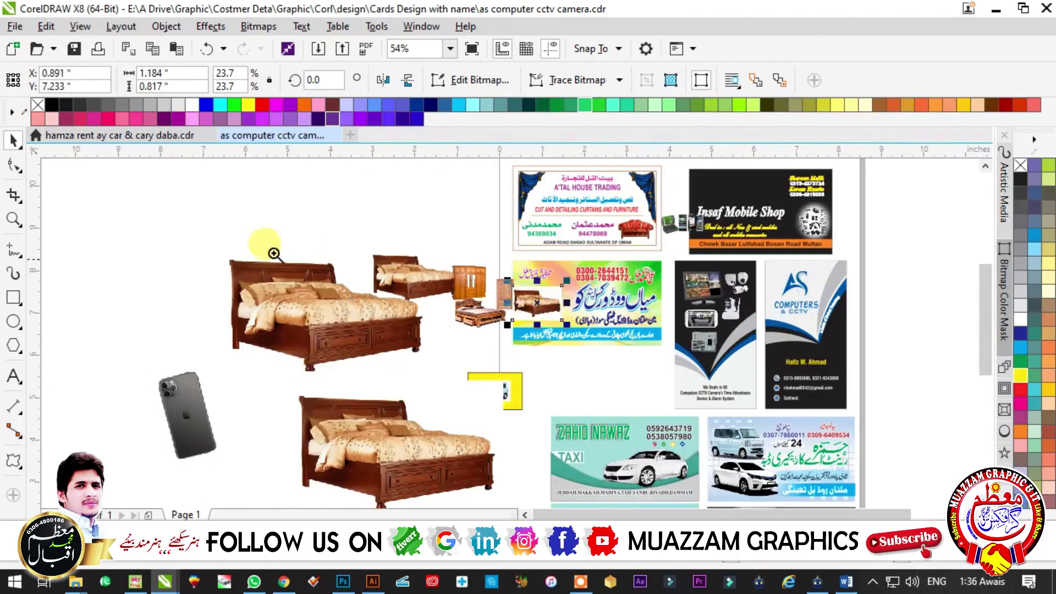
Reposition the white-background bed picture on the wood works card and delete the large bed cutout imported beside the page
{"action": "scroll", "coordinate": [523, 344], "scroll_direction": "up", "scroll_amount": 2}
{"action": "left_click_drag", "start_coordinate": [660, 379], "coordinate": [682, 308]}
{"action": "left_click_drag", "start_coordinate": [616, 297], "coordinate": [462, 430]}
{"action": "left_click", "coordinate": [345, 320]}
{"action": "left_click", "coordinate": [430, 232]}
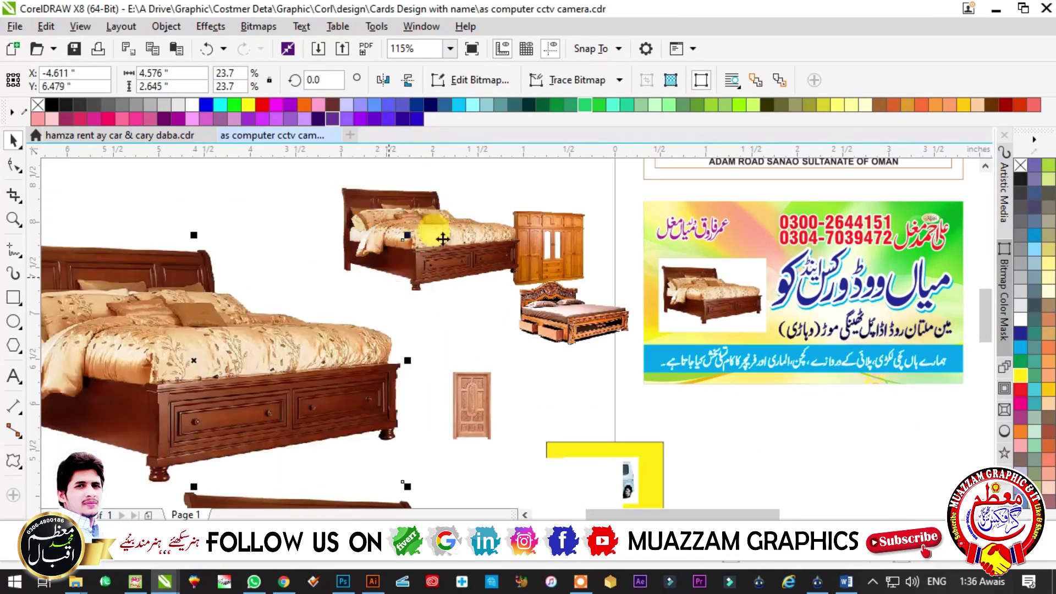
{"action": "key", "text": "Delete"}
Set the small bed cutout beside the white-background bed picture on the wood works card and shift the carved bed down
{"action": "left_click_drag", "start_coordinate": [350, 345], "coordinate": [377, 307]}
{"action": "left_click_drag", "start_coordinate": [490, 404], "coordinate": [308, 311]}
{"action": "left_click_drag", "start_coordinate": [273, 276], "coordinate": [627, 267]}
{"action": "scroll", "coordinate": [627, 268], "scroll_direction": "up", "scroll_amount": 5}
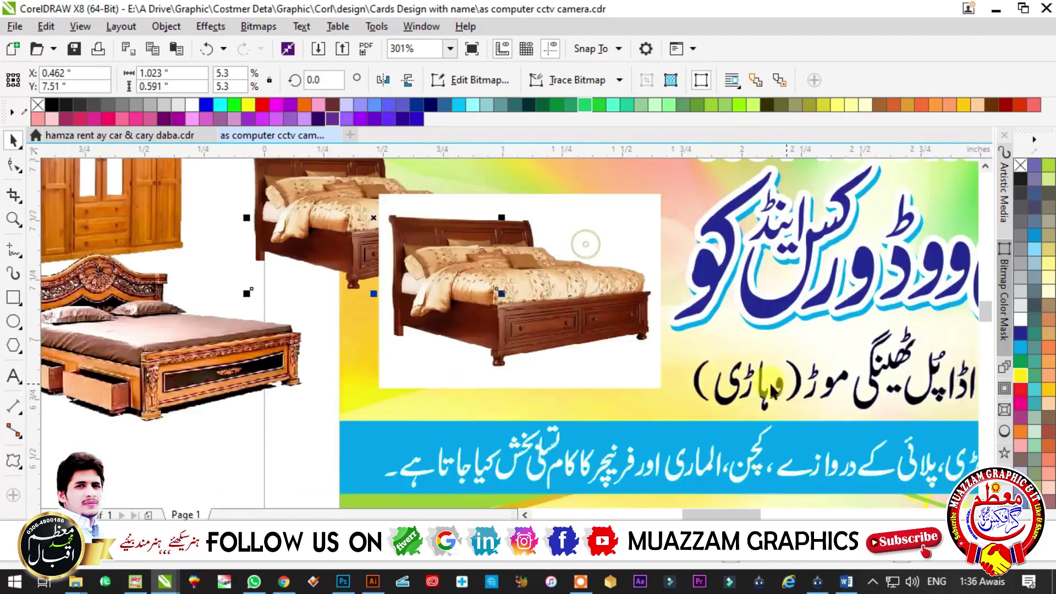
{"action": "left_click_drag", "start_coordinate": [321, 227], "coordinate": [261, 315]}
{"action": "left_click_drag", "start_coordinate": [546, 299], "coordinate": [561, 290]}
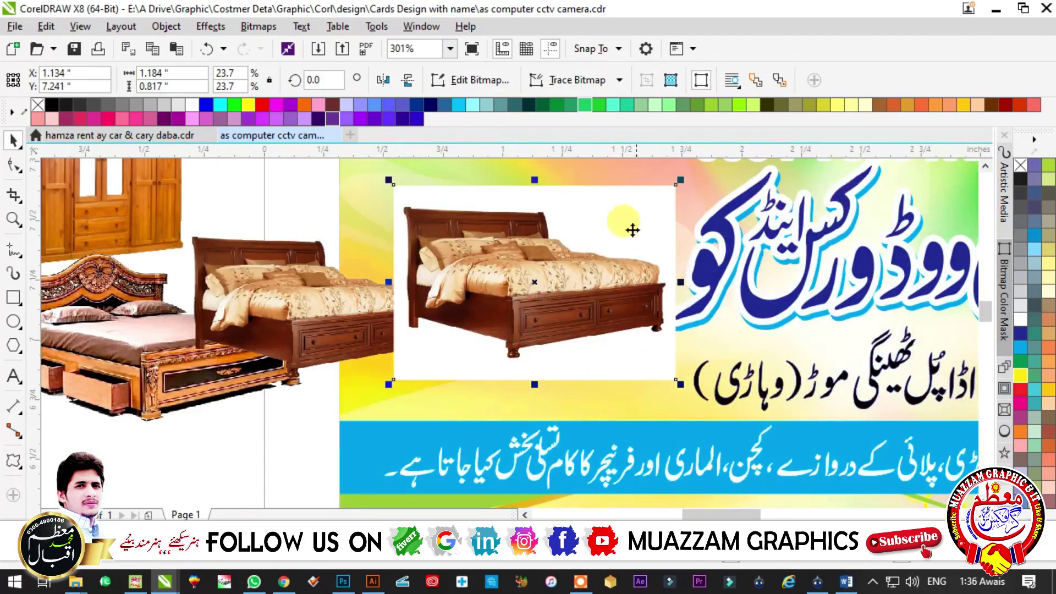
{"action": "left_click_drag", "start_coordinate": [132, 368], "coordinate": [135, 403]}
{"action": "left_click", "coordinate": [249, 300]}
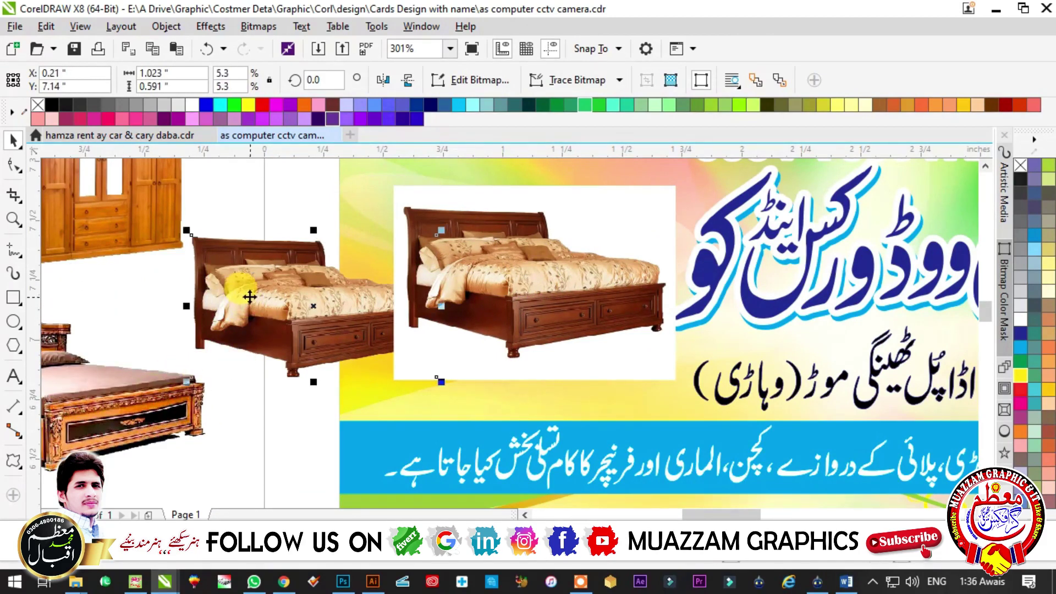
{"action": "left_click", "coordinate": [526, 291]}
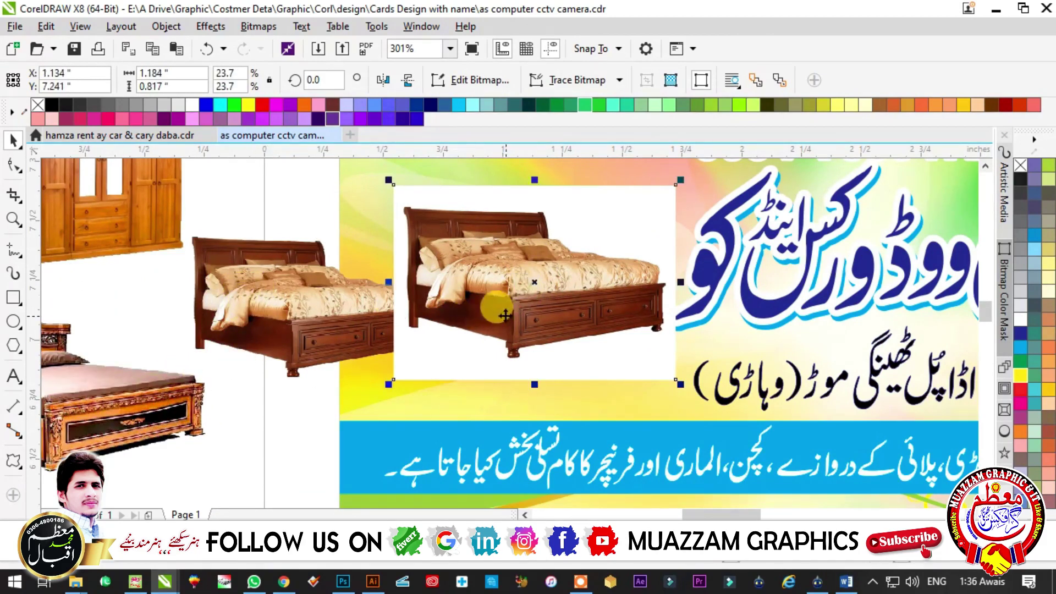
Move the white-background bed picture off the wood works card and put the small bed cutout in its place
{"action": "left_click_drag", "start_coordinate": [504, 315], "coordinate": [76, 266]}
{"action": "left_click_drag", "start_coordinate": [330, 347], "coordinate": [539, 300]}
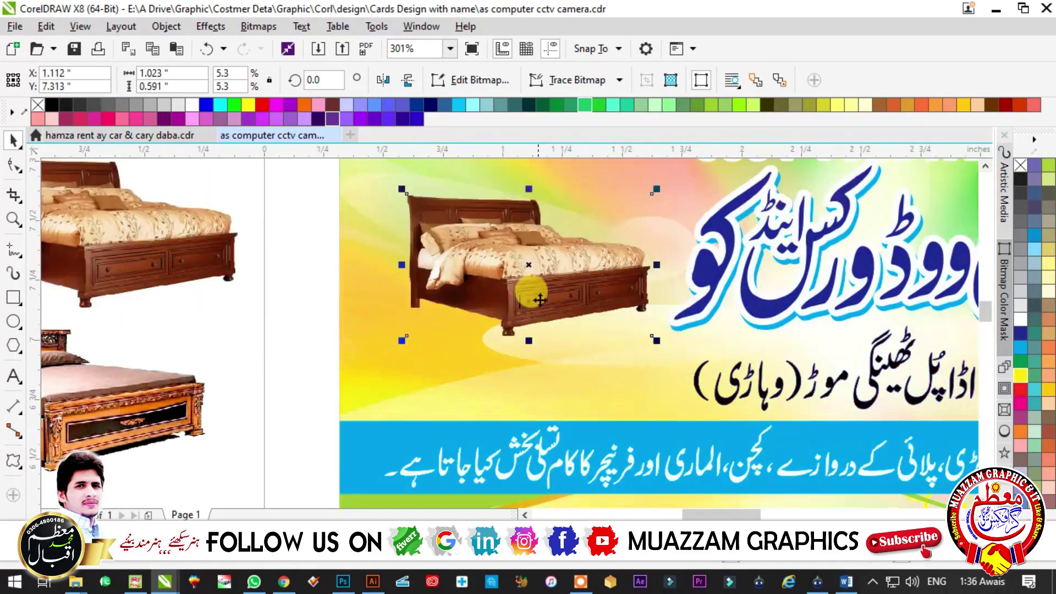
{"action": "key", "text": "Escape"}
{"action": "scroll", "coordinate": [514, 306], "scroll_direction": "down", "scroll_amount": 5}
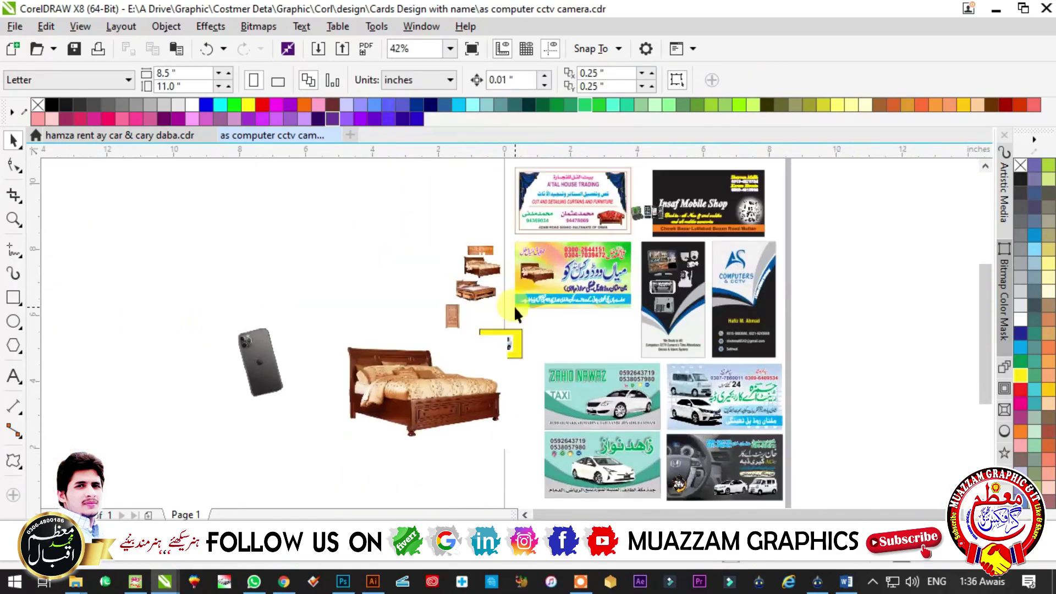
Move the phone cutout onto the black Insaf Mobile Shop card and scale it down to 11.5%
{"action": "scroll", "coordinate": [444, 416], "scroll_direction": "up", "scroll_amount": 1}
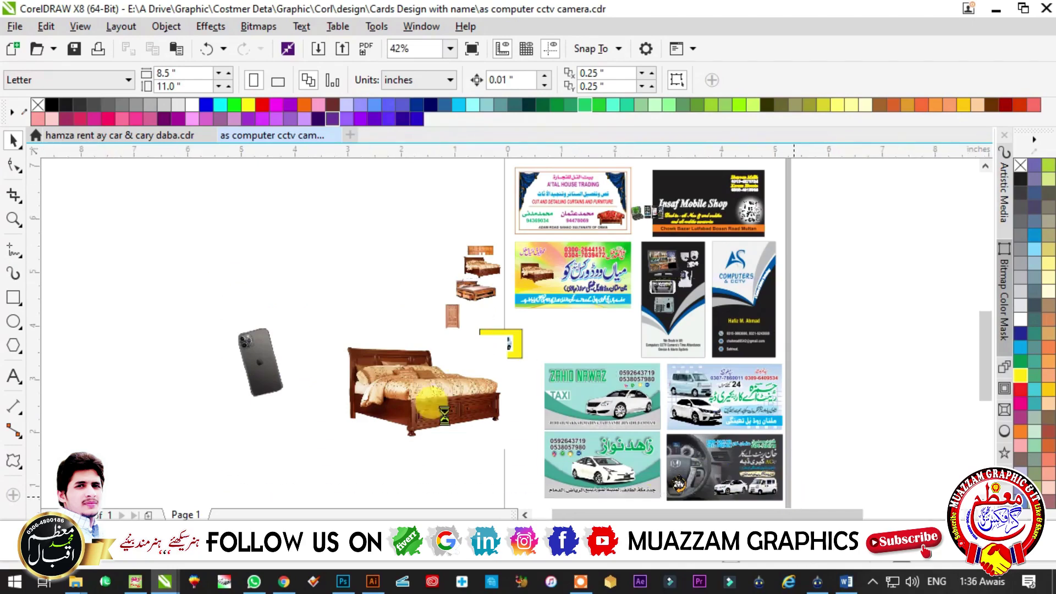
{"action": "left_click", "coordinate": [126, 284]}
{"action": "left_click_drag", "start_coordinate": [266, 363], "coordinate": [705, 190]}
{"action": "scroll", "coordinate": [586, 176], "scroll_direction": "up", "scroll_amount": 3}
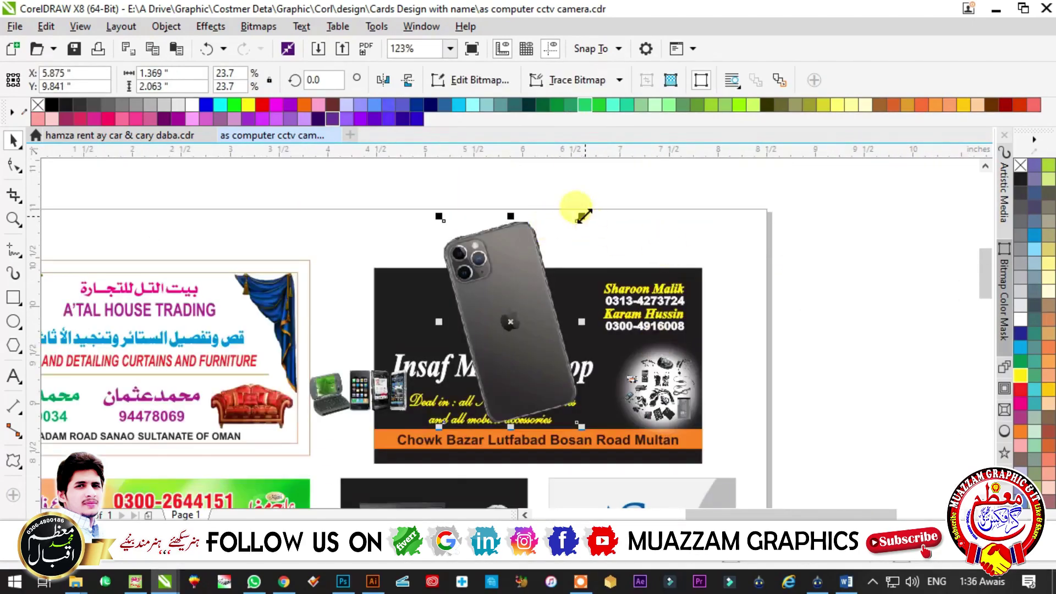
{"action": "left_click_drag", "start_coordinate": [585, 215], "coordinate": [423, 249]}
{"action": "scroll", "coordinate": [418, 385], "scroll_direction": "up", "scroll_amount": 2}
{"action": "scroll", "coordinate": [524, 333], "scroll_direction": "down", "scroll_amount": 4}
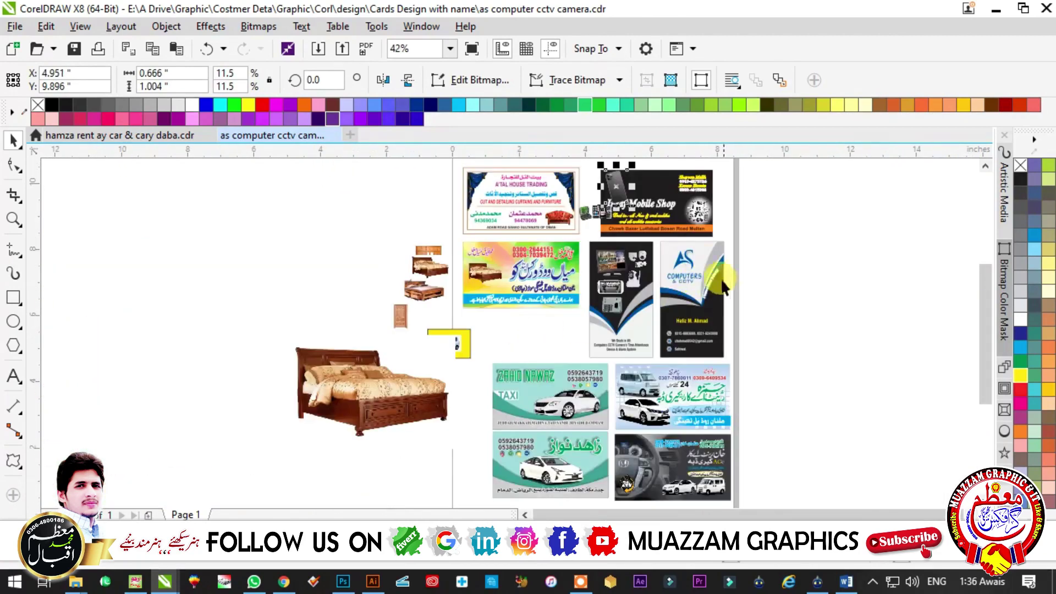
Take the phone cutout off the Insaf Mobile Shop card, place it beside the page above the furniture pictures and deselect it
{"action": "scroll", "coordinate": [366, 153], "scroll_direction": "up", "scroll_amount": 2}
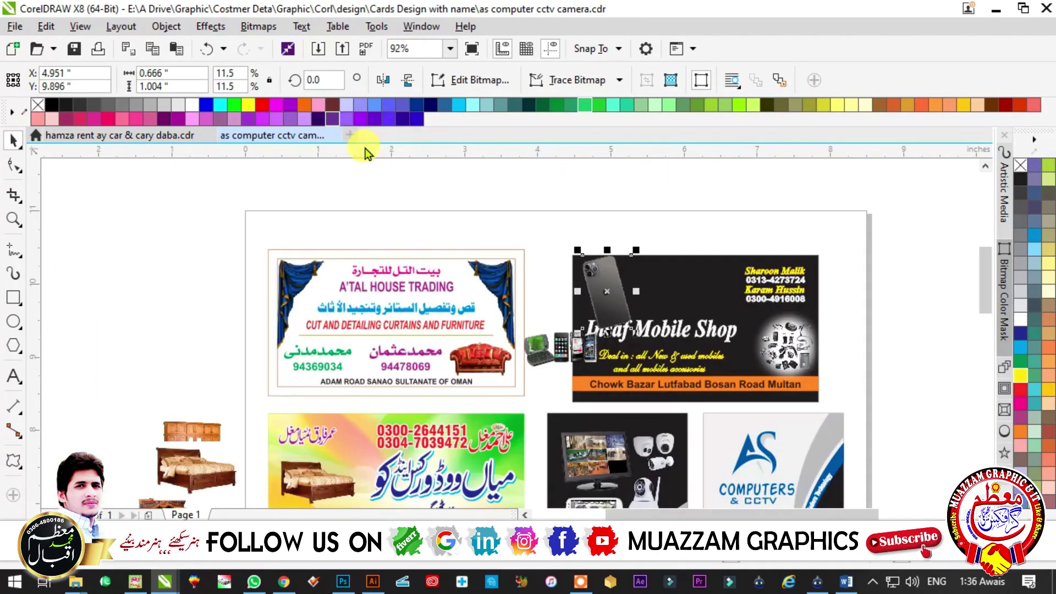
{"action": "left_click_drag", "start_coordinate": [597, 264], "coordinate": [167, 341]}
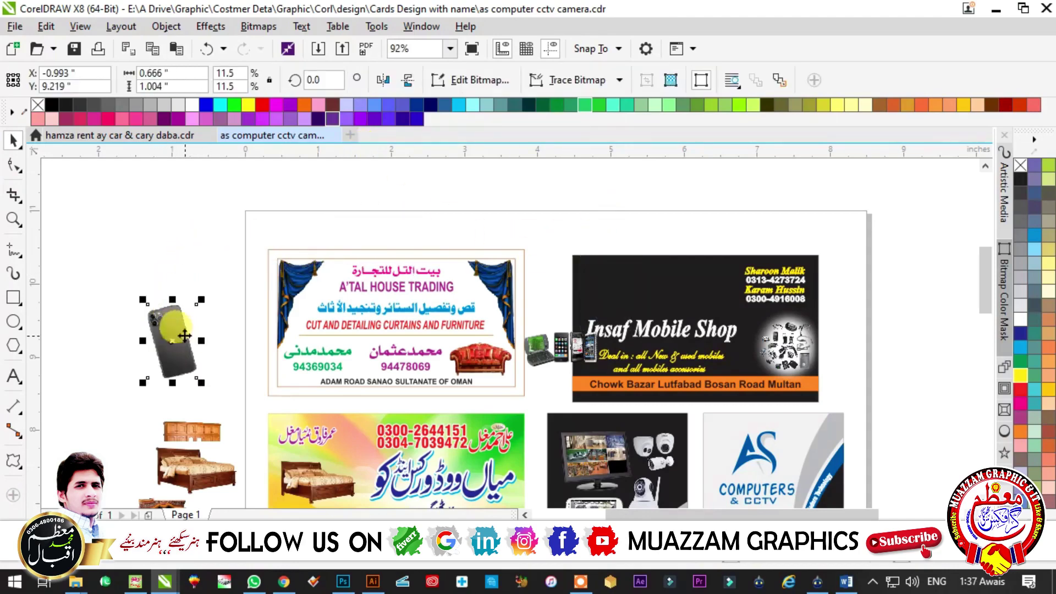
{"action": "left_click", "coordinate": [177, 320]}
{"action": "left_click", "coordinate": [196, 264]}
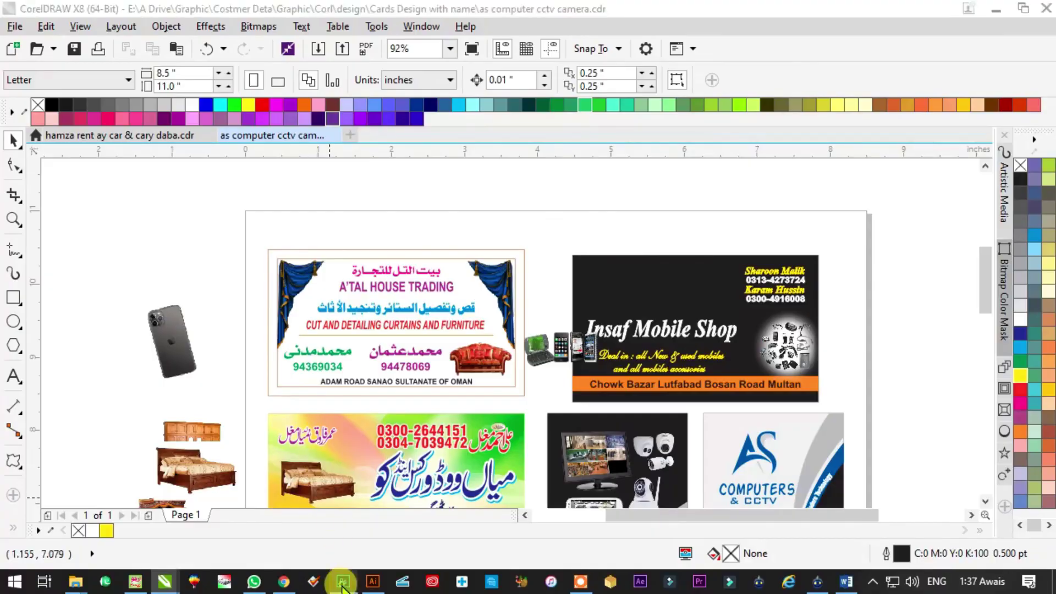
Switch to Photoshop and save a copy of the phone cutout as iphone.png in the Downloads folder
{"action": "left_click", "coordinate": [343, 581]}
{"action": "left_click", "coordinate": [45, 10]}
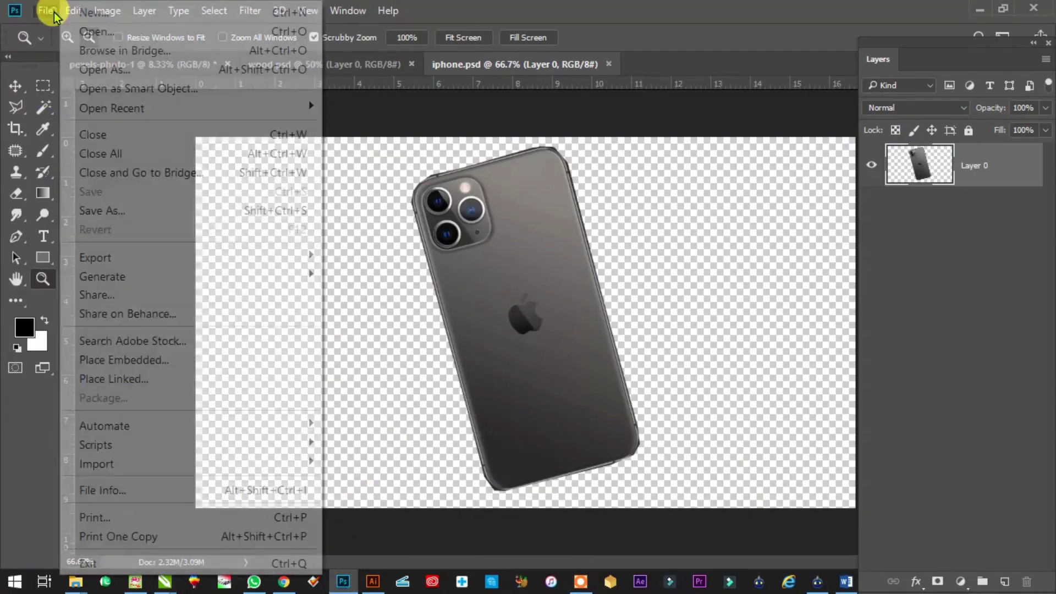
{"action": "left_click", "coordinate": [113, 207]}
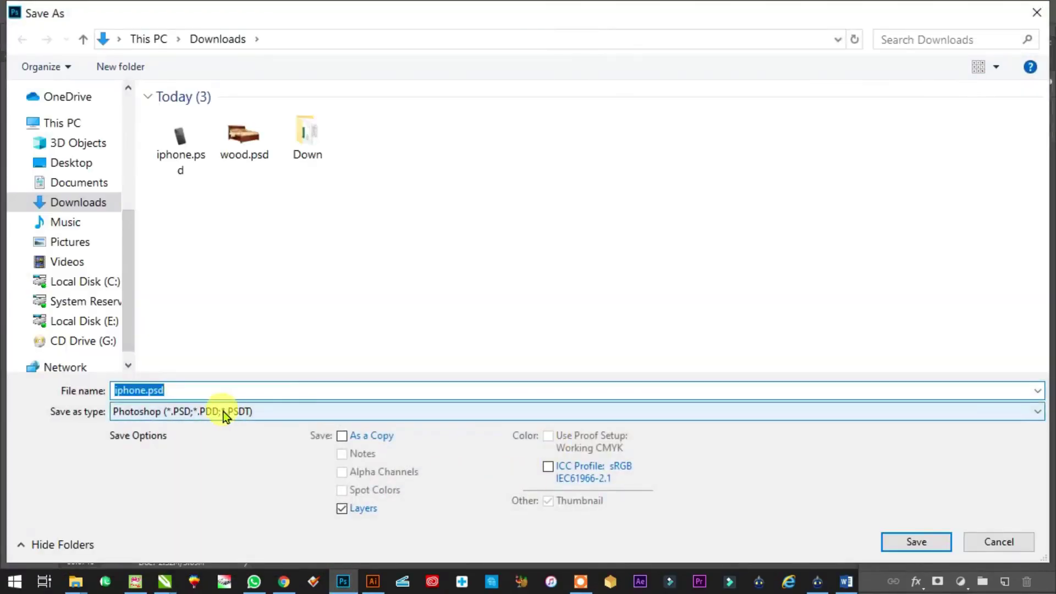
{"action": "left_click", "coordinate": [210, 414]}
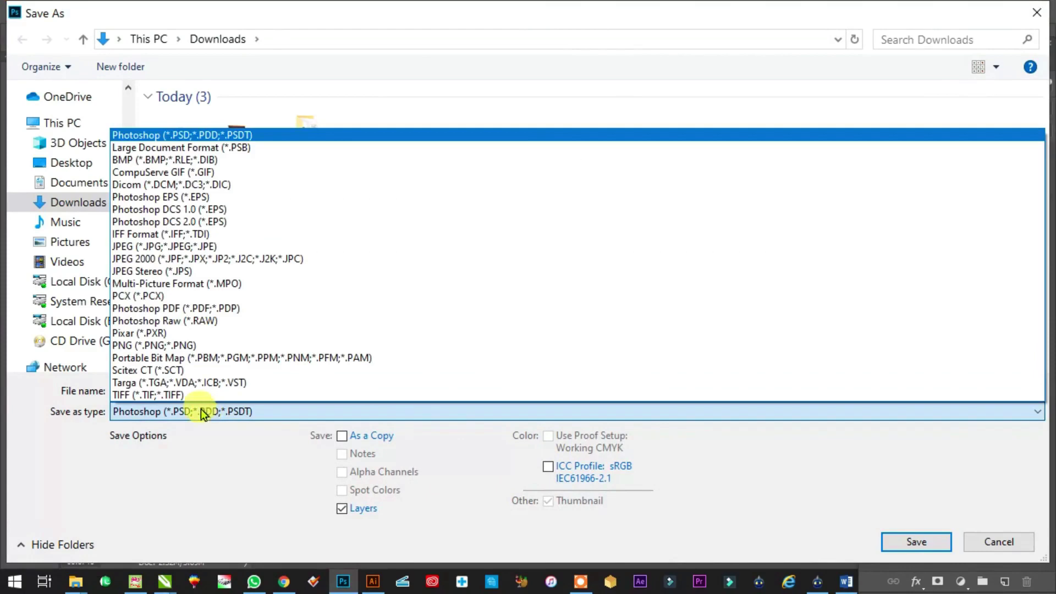
{"action": "left_click", "coordinate": [151, 345]}
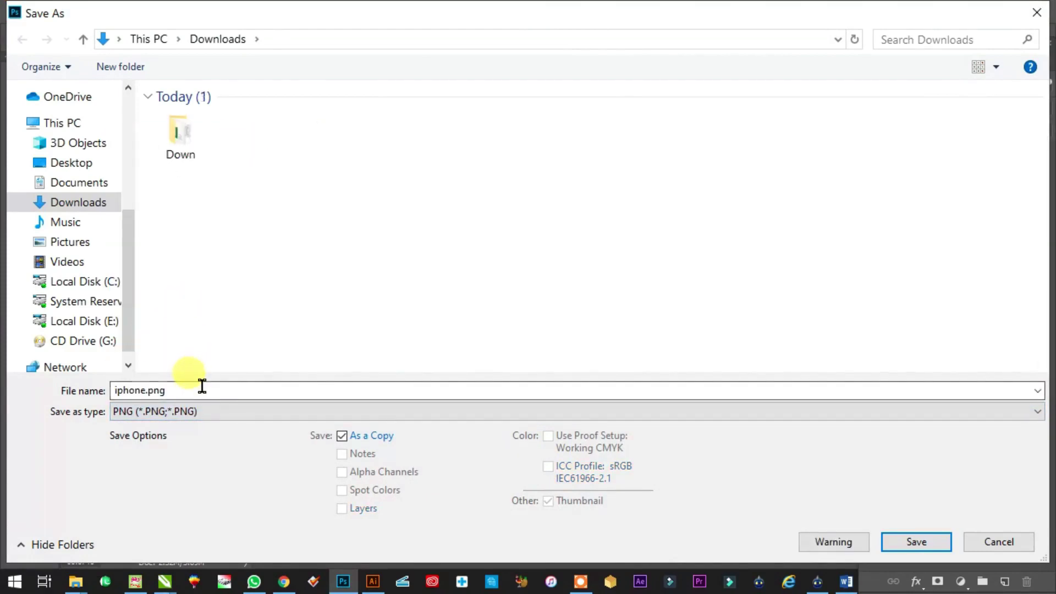
{"action": "left_click", "coordinate": [902, 541]}
{"action": "left_click", "coordinate": [630, 270]}
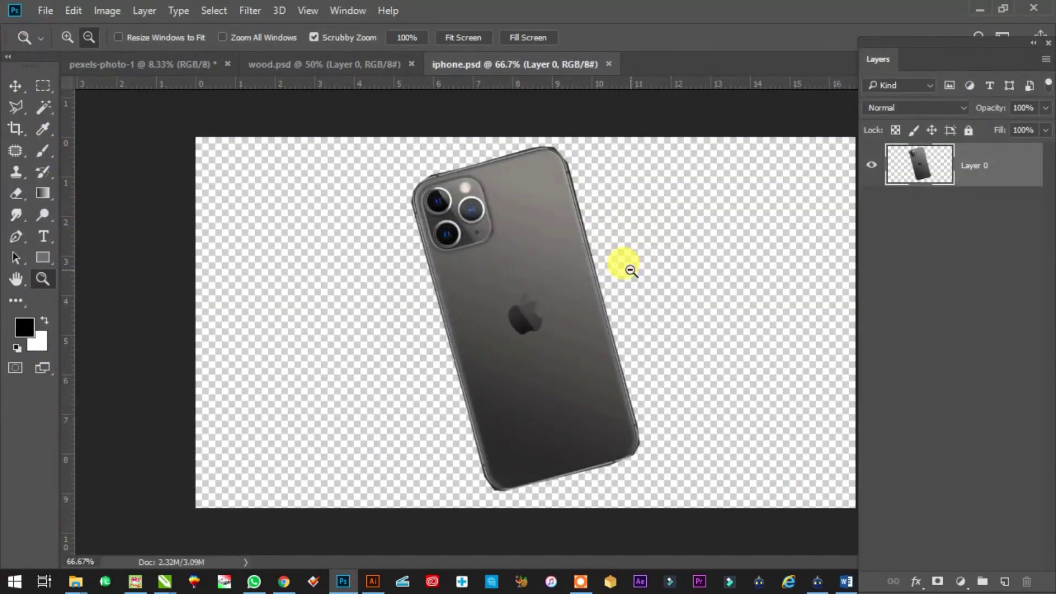
Insert iphone.png from the Downloads folder into the header of the open Word document and shrink the picture
{"action": "left_click", "coordinate": [75, 582]}
{"action": "left_click", "coordinate": [292, 517]}
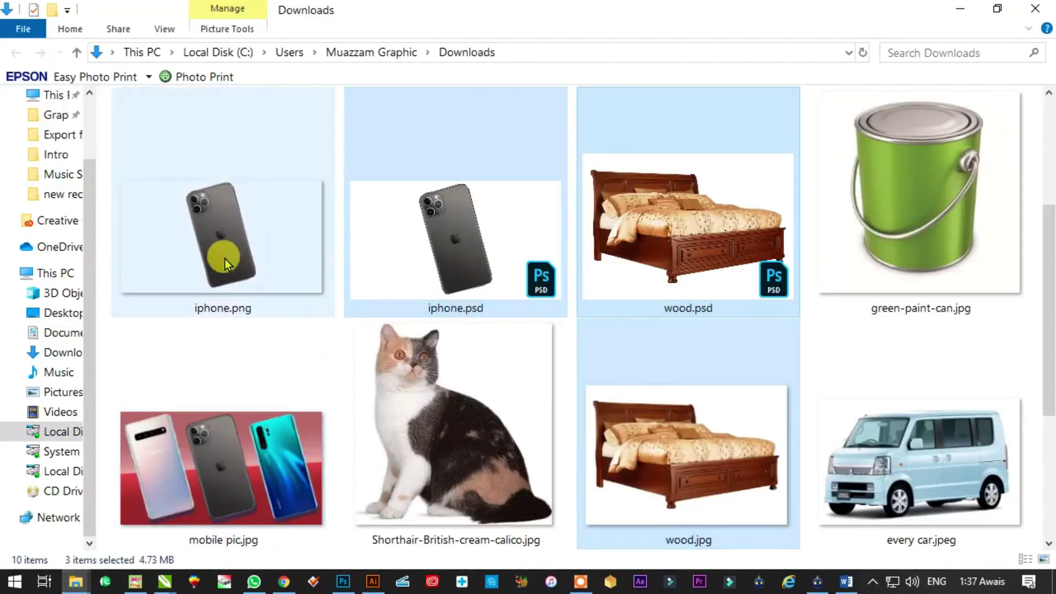
{"action": "left_click", "coordinate": [210, 237]}
{"action": "left_click_drag", "start_coordinate": [210, 237], "coordinate": [556, 366]}
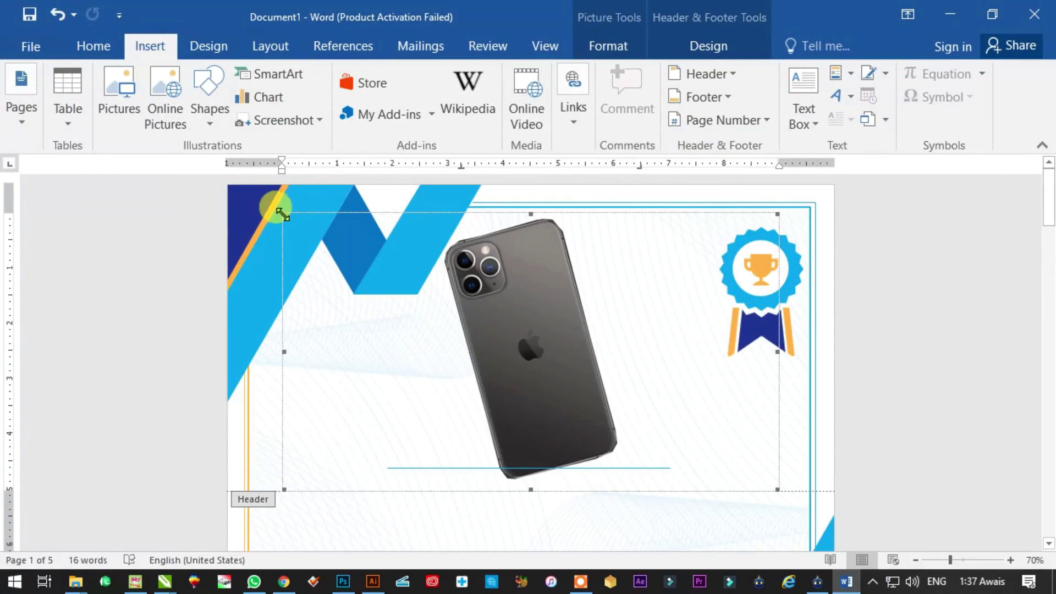
{"action": "left_click_drag", "start_coordinate": [373, 266], "coordinate": [375, 268]}
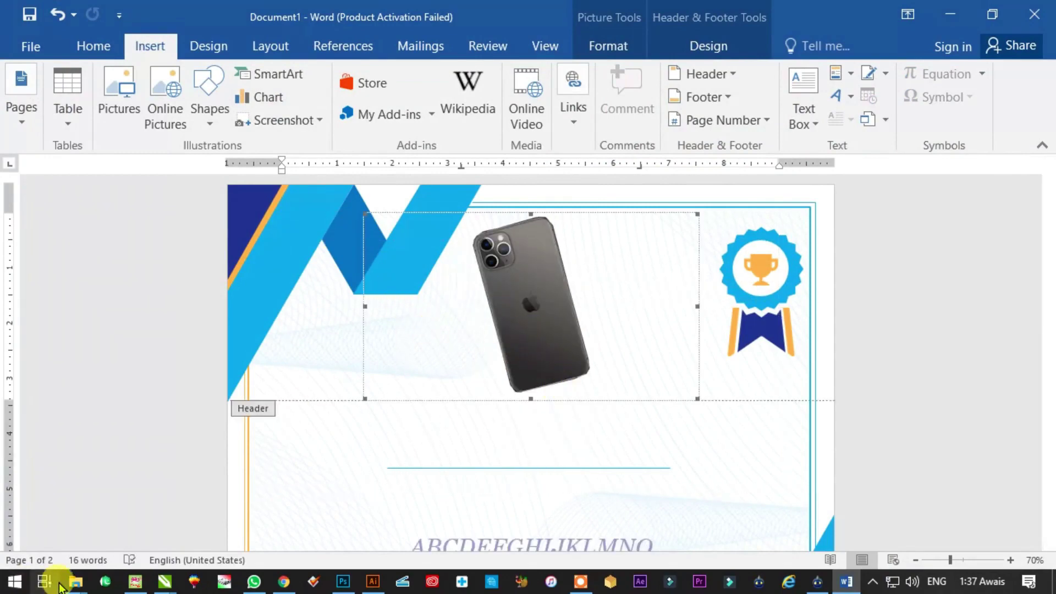
Try to insert iphone.psd from the Downloads folder into the Word document and dismiss the message
{"action": "mouse_move", "coordinate": [81, 572]}
{"action": "left_click", "coordinate": [266, 517]}
{"action": "left_click_drag", "start_coordinate": [451, 263], "coordinate": [614, 365]}
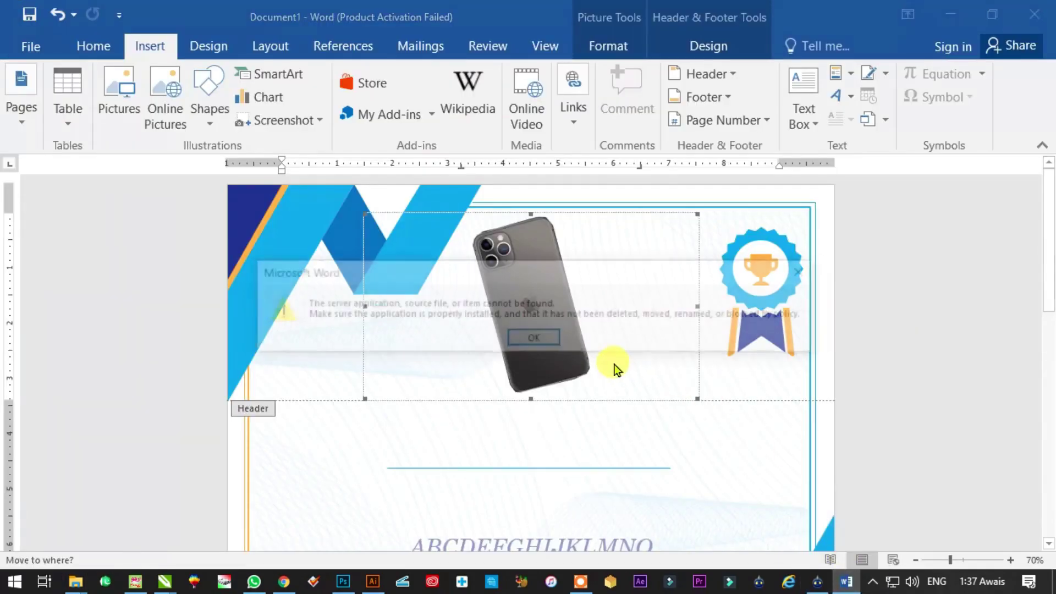
{"action": "left_click", "coordinate": [536, 337]}
{"action": "left_click", "coordinate": [538, 338]}
Return to the Downloads folder in File Explorer and look through the saved cutouts and original pictures
{"action": "key", "text": "alt+Tab"}
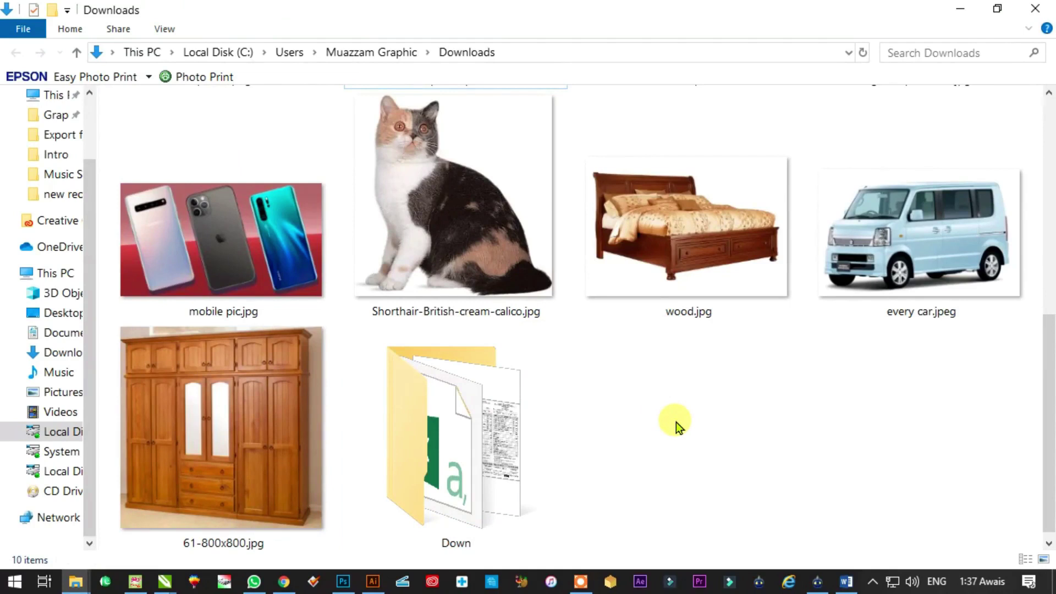
{"action": "scroll", "coordinate": [671, 423], "scroll_direction": "up", "scroll_amount": 5}
{"action": "scroll", "coordinate": [665, 428], "scroll_direction": "down", "scroll_amount": 5}
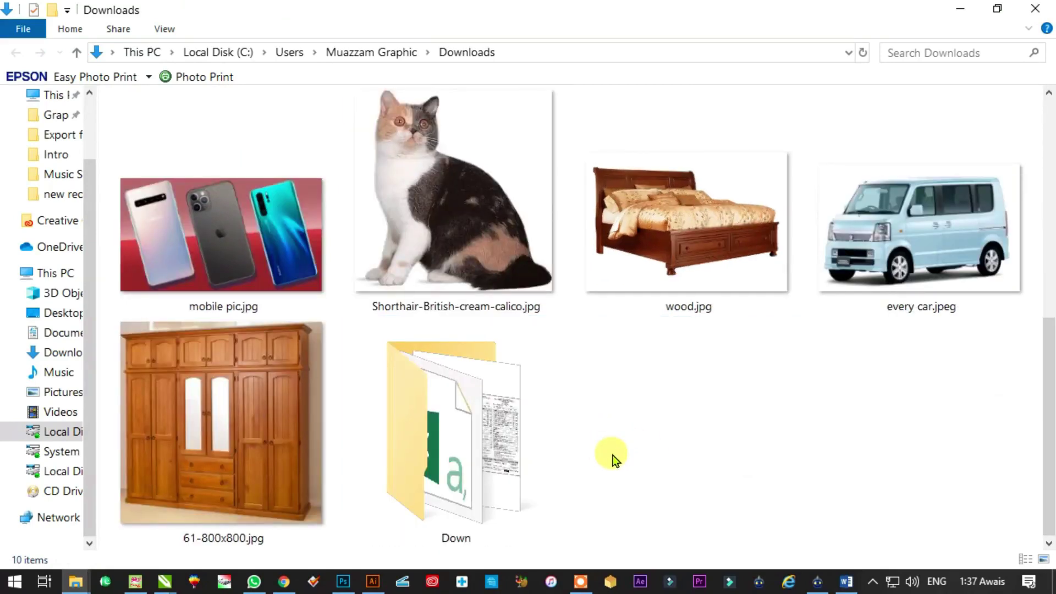
{"action": "scroll", "coordinate": [612, 457], "scroll_direction": "up", "scroll_amount": 5}
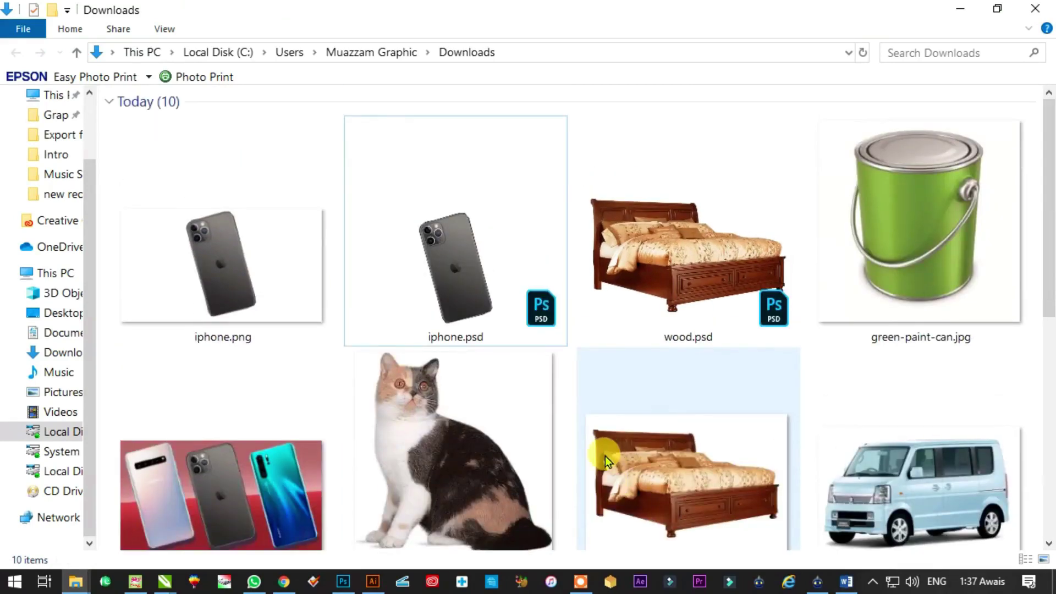
{"action": "scroll", "coordinate": [605, 462], "scroll_direction": "down", "scroll_amount": 5}
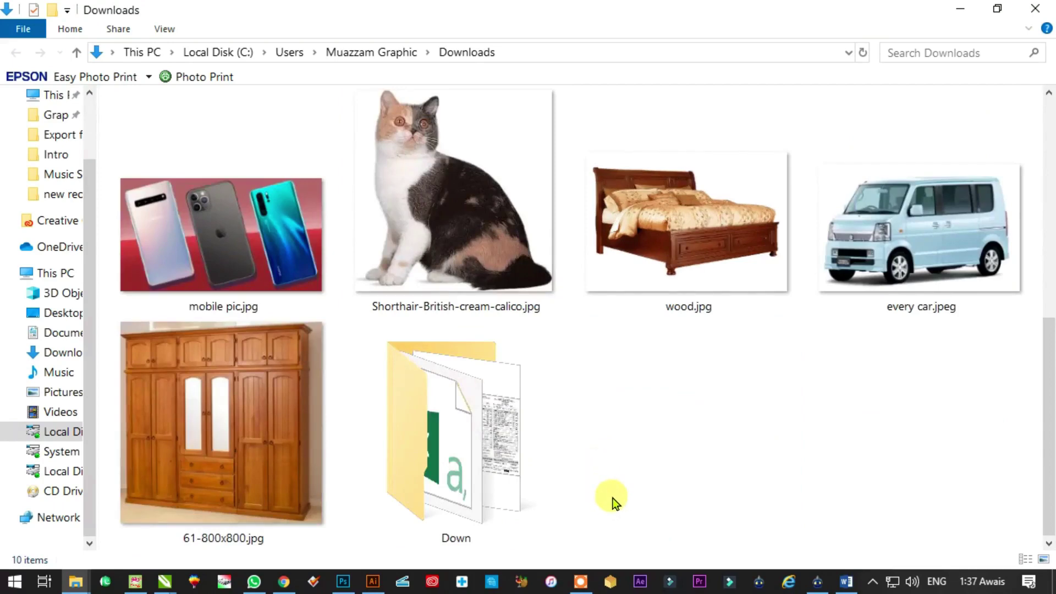